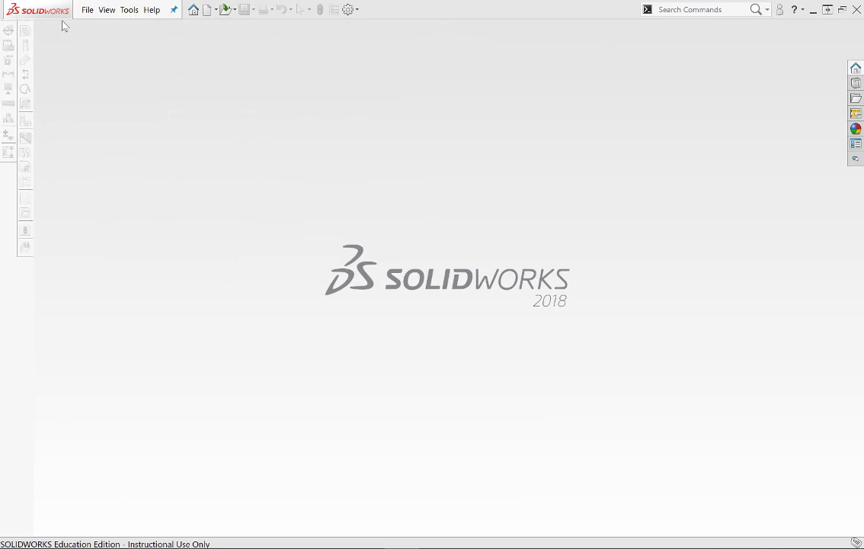
Open the recent Brake&Wheel assembly and bring the rotor and yellow caliper inside the wheel into close view
{"action": "left_click", "coordinate": [88, 10]}
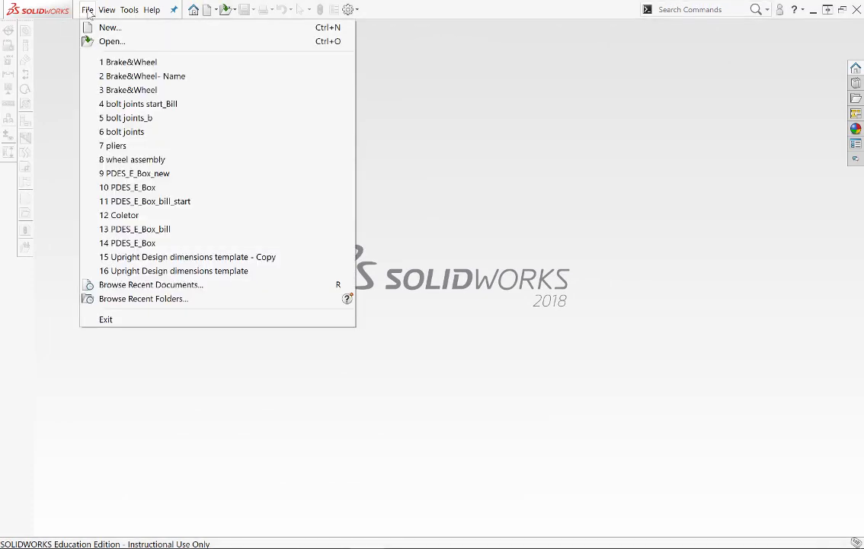
{"action": "left_click", "coordinate": [114, 64]}
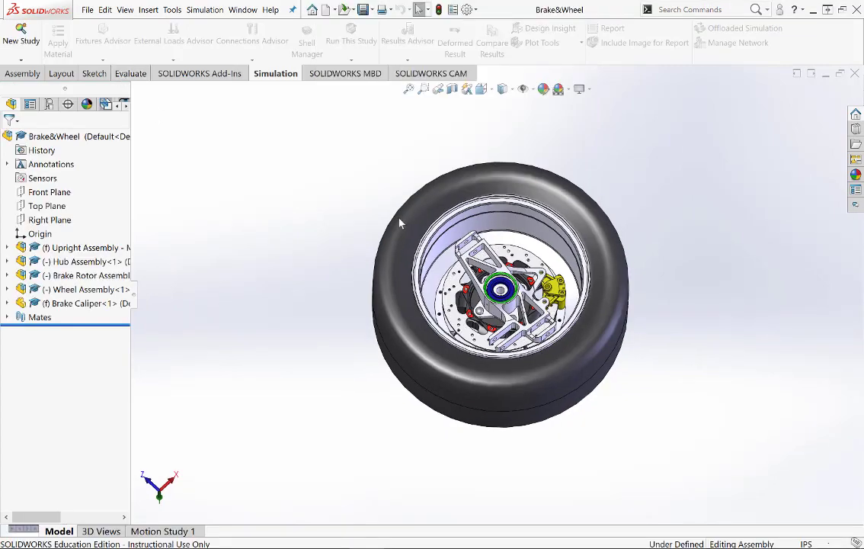
{"action": "scroll", "coordinate": [488, 229], "scroll_direction": "down", "scroll_amount": 2}
{"action": "middle_click_drag", "start_coordinate": [593, 296], "coordinate": [537, 316]}
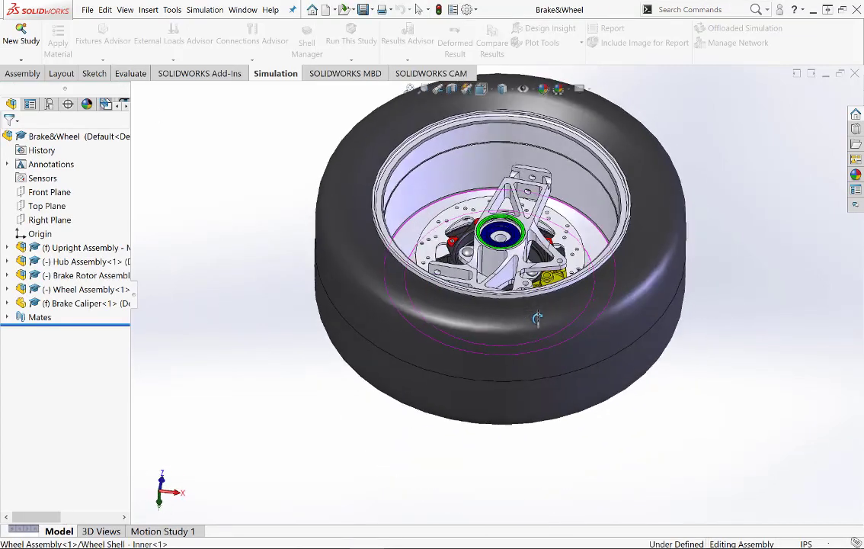
{"action": "scroll", "coordinate": [553, 252], "scroll_direction": "down", "scroll_amount": 1}
{"action": "middle_click_drag", "start_coordinate": [554, 276], "coordinate": [648, 358]}
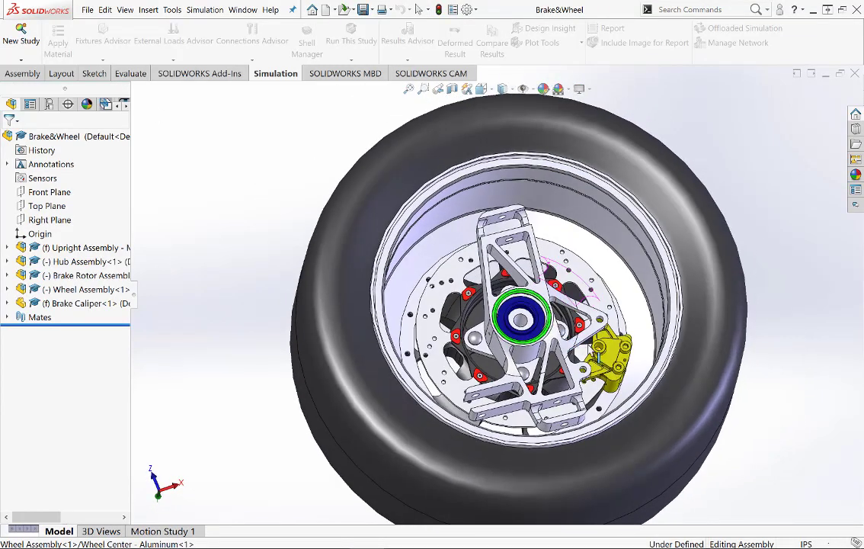
{"action": "scroll", "coordinate": [649, 357], "scroll_direction": "down", "scroll_amount": 3}
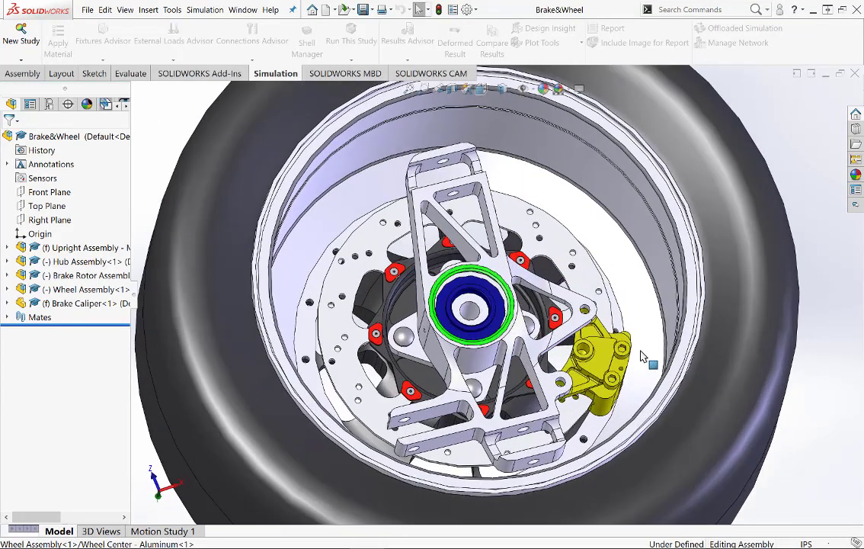
Isolate the yellow brake caliper and the cast iron rotor from the rest of the assembly
{"action": "left_click", "coordinate": [599, 347]}
{"action": "left_click", "coordinate": [552, 247]}
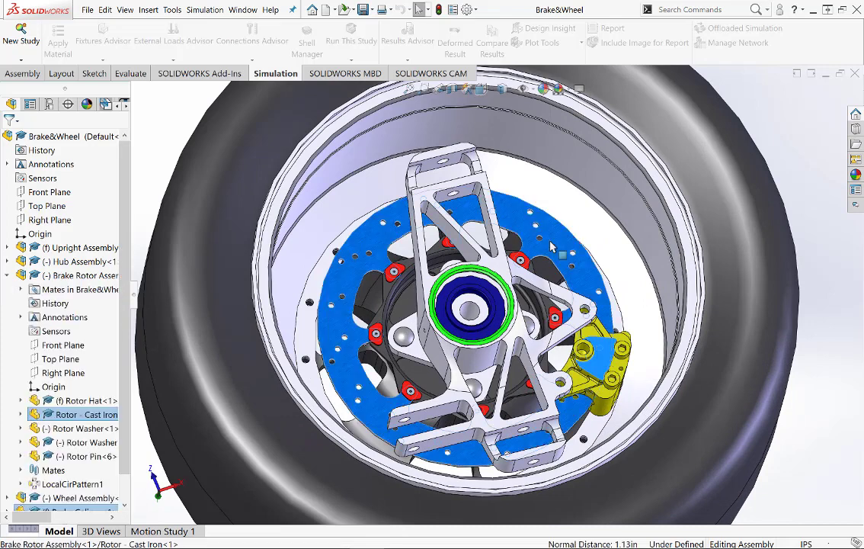
{"action": "right_click", "coordinate": [770, 114]}
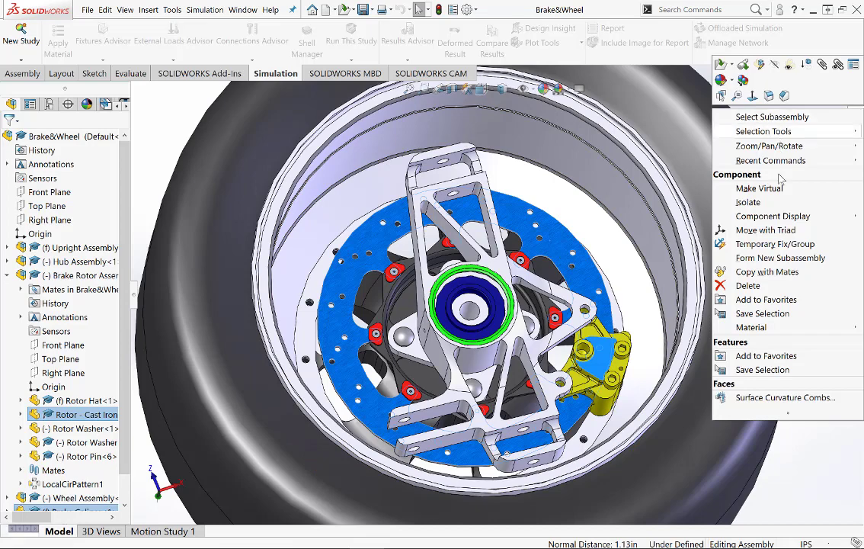
{"action": "left_click", "coordinate": [773, 204]}
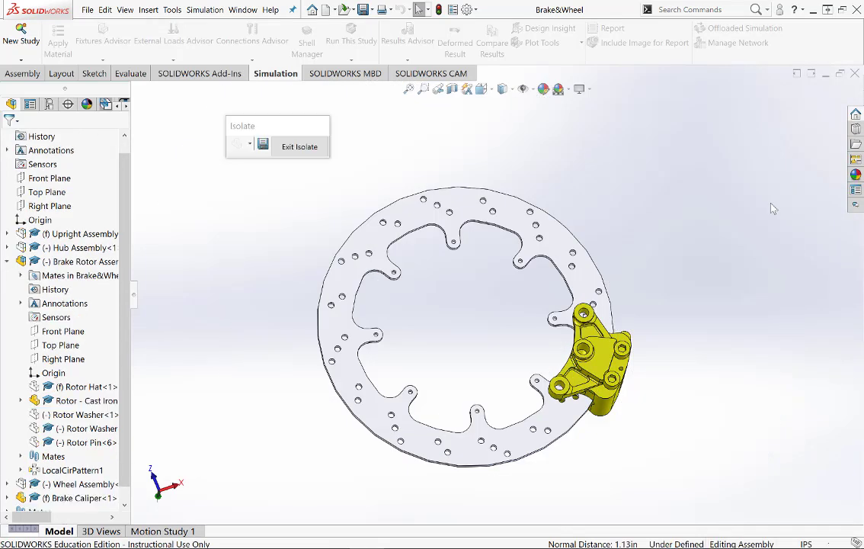
{"action": "scroll", "coordinate": [569, 386], "scroll_direction": "down", "scroll_amount": 2}
{"action": "scroll", "coordinate": [574, 366], "scroll_direction": "up", "scroll_amount": 2}
{"action": "middle_click_drag", "start_coordinate": [576, 368], "coordinate": [409, 275]}
{"action": "scroll", "coordinate": [450, 273], "scroll_direction": "up", "scroll_amount": 3}
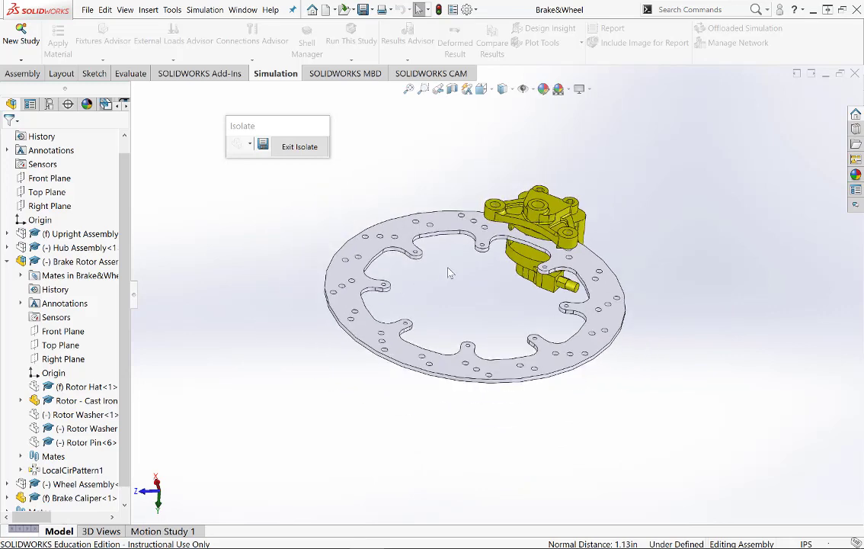
{"action": "left_click_drag", "start_coordinate": [290, 130], "coordinate": [769, 98]}
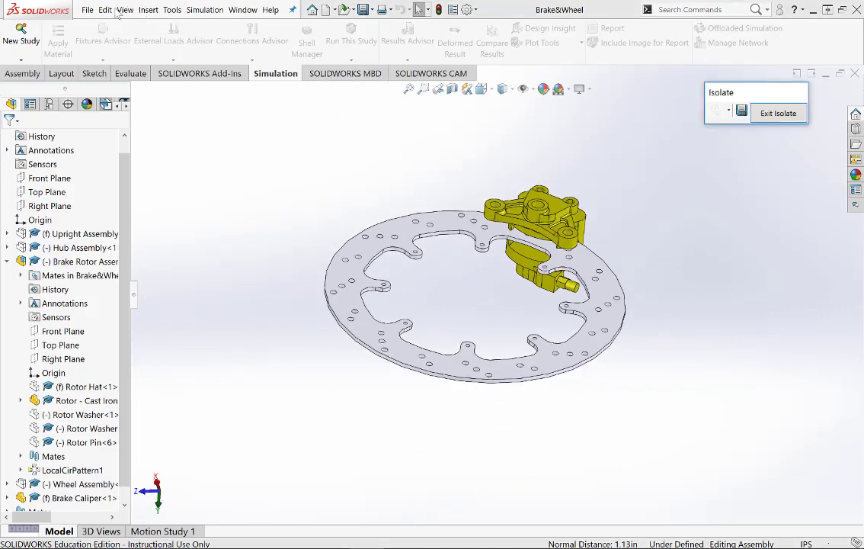
Insert a new part into the assembly without positioning it on a face or plane
{"action": "left_click", "coordinate": [150, 11]}
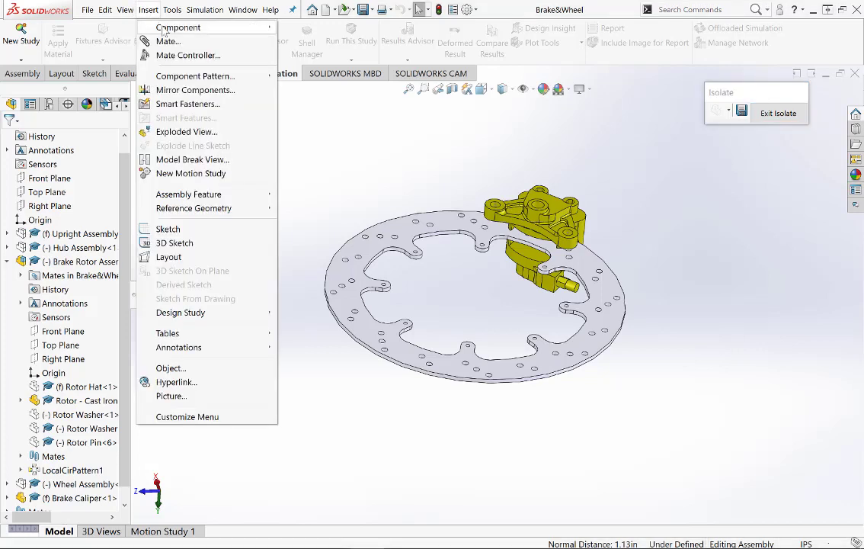
{"action": "mouse_move", "coordinate": [177, 28]}
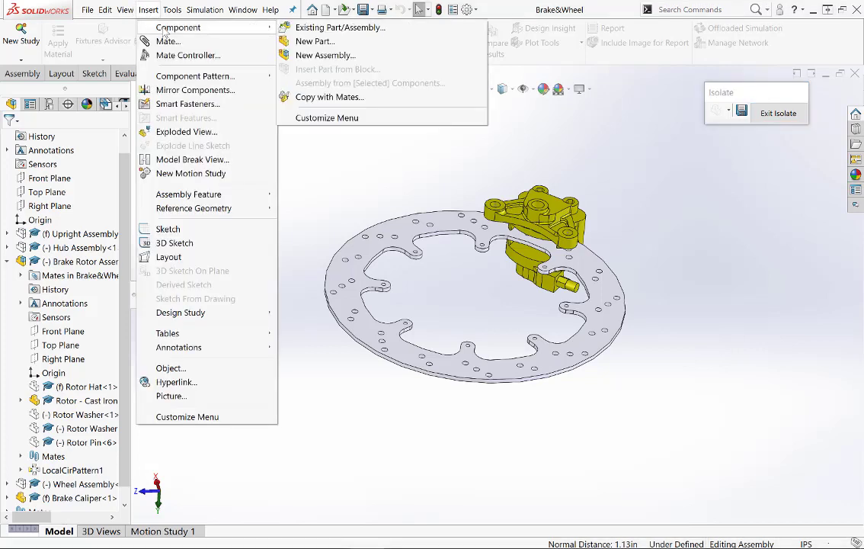
{"action": "left_click", "coordinate": [368, 44]}
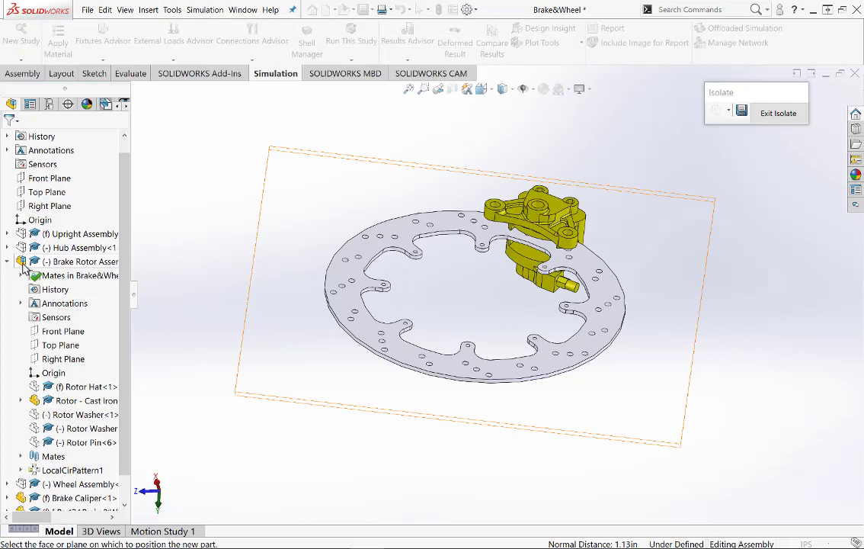
{"action": "key", "text": "Escape"}
{"action": "right_click", "coordinate": [215, 234]}
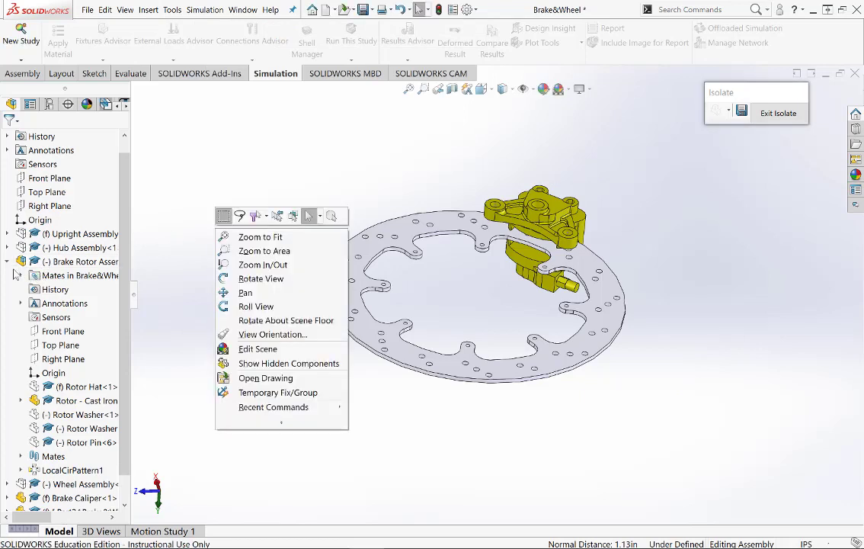
Collapse the brake rotor subassembly in the tree and rename the new part BrakePad
{"action": "left_click", "coordinate": [6, 261]}
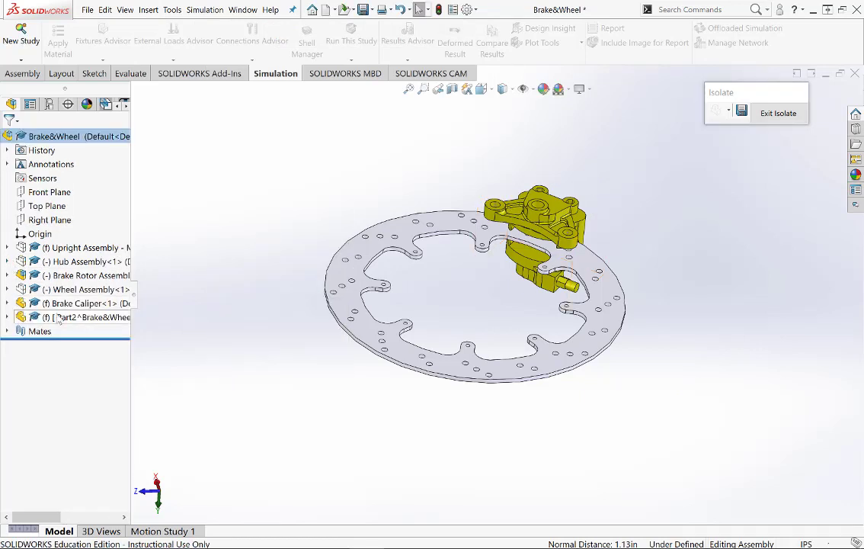
{"action": "double_click", "coordinate": [67, 319]}
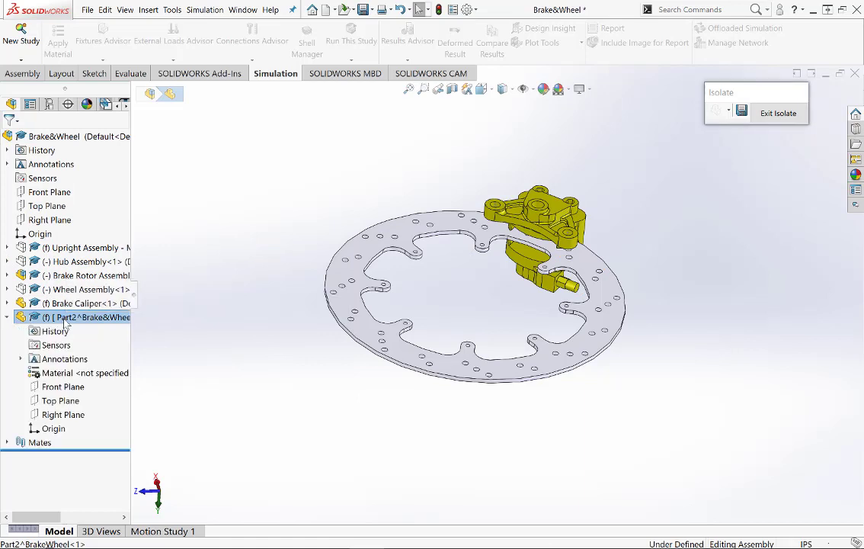
{"action": "left_click", "coordinate": [65, 318]}
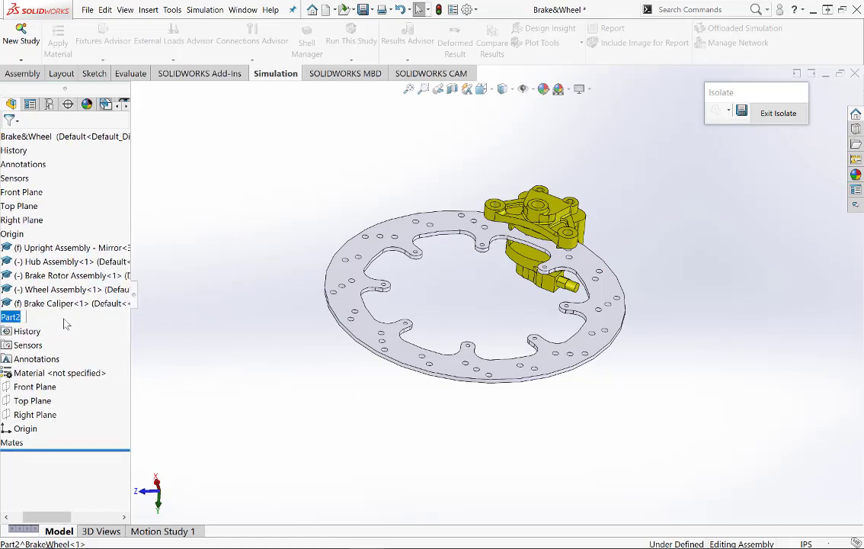
{"action": "type", "text": "BrakePad"}
{"action": "key", "text": "Return"}
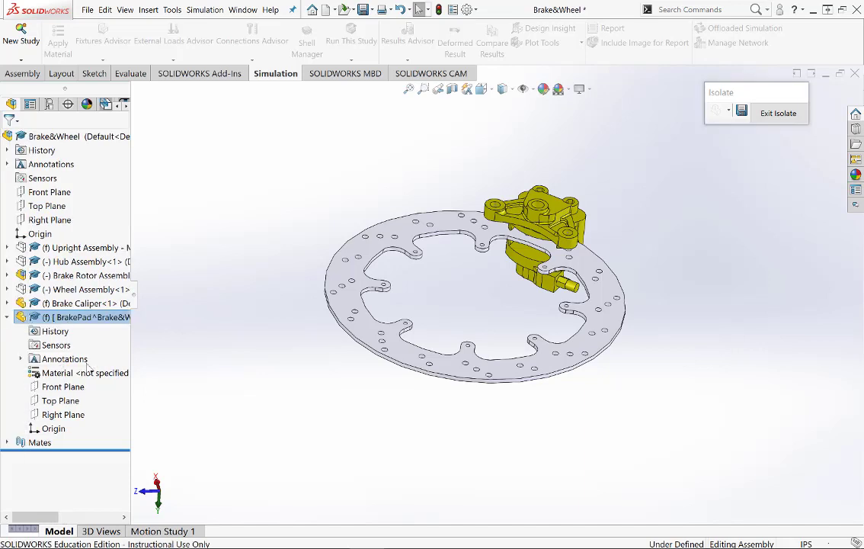
Start editing the BrakePad part in the context of the assembly
{"action": "right_click", "coordinate": [100, 320]}
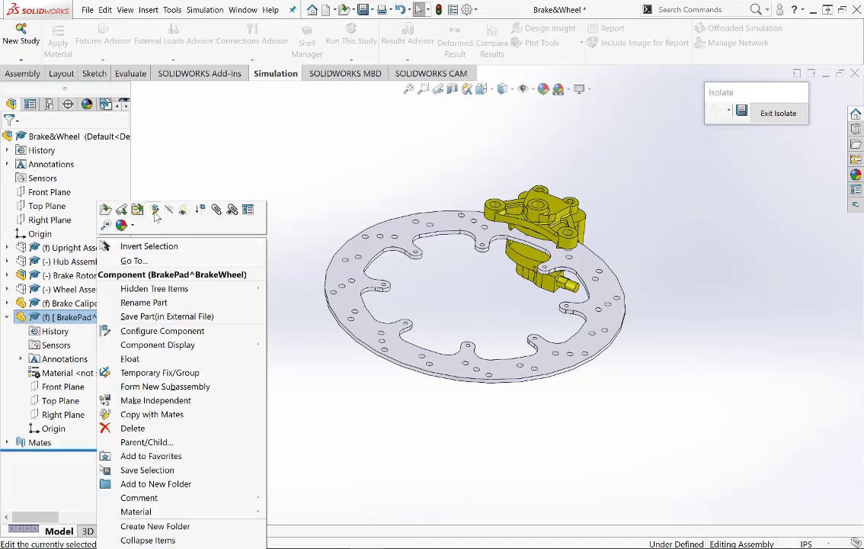
{"action": "left_click", "coordinate": [155, 212]}
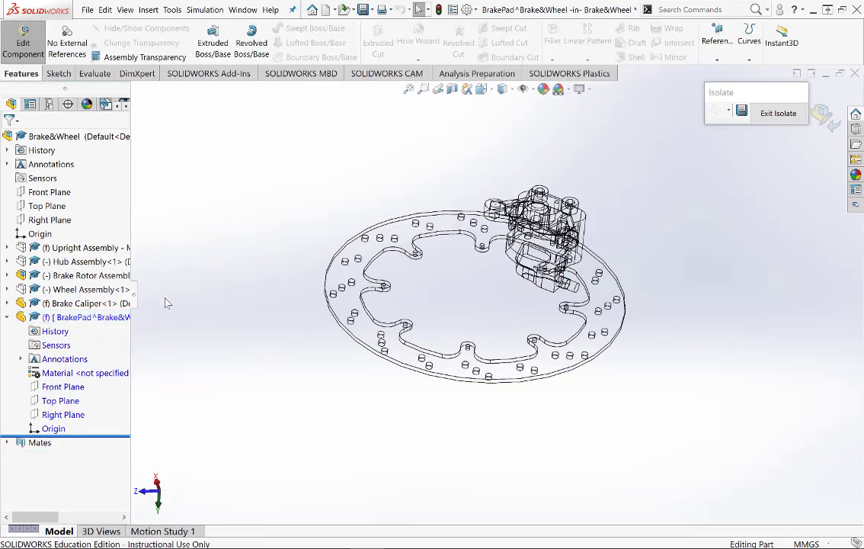
{"action": "scroll", "coordinate": [500, 324], "scroll_direction": "down", "scroll_amount": 2}
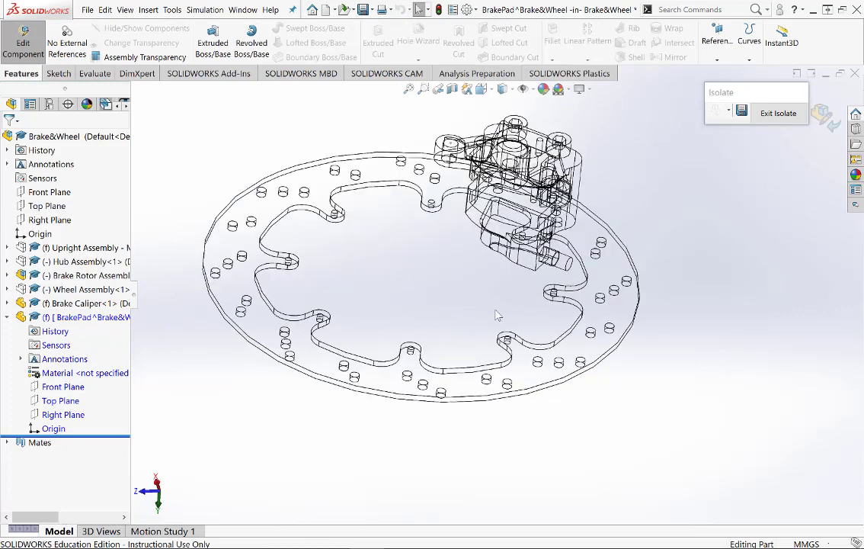
Set the assembly transparency for in-context editing to 0% in the system's display options
{"action": "left_click", "coordinate": [172, 10]}
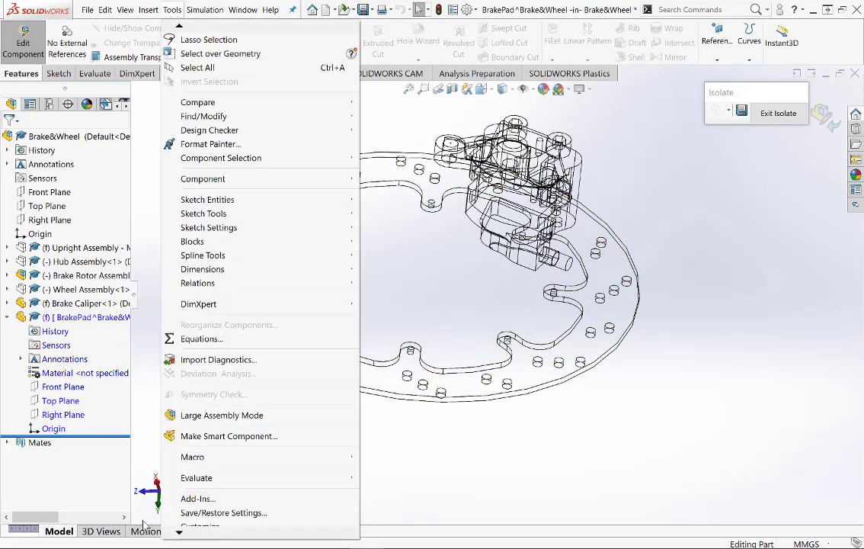
{"action": "scroll", "coordinate": [157, 469], "scroll_direction": "down", "scroll_amount": 1}
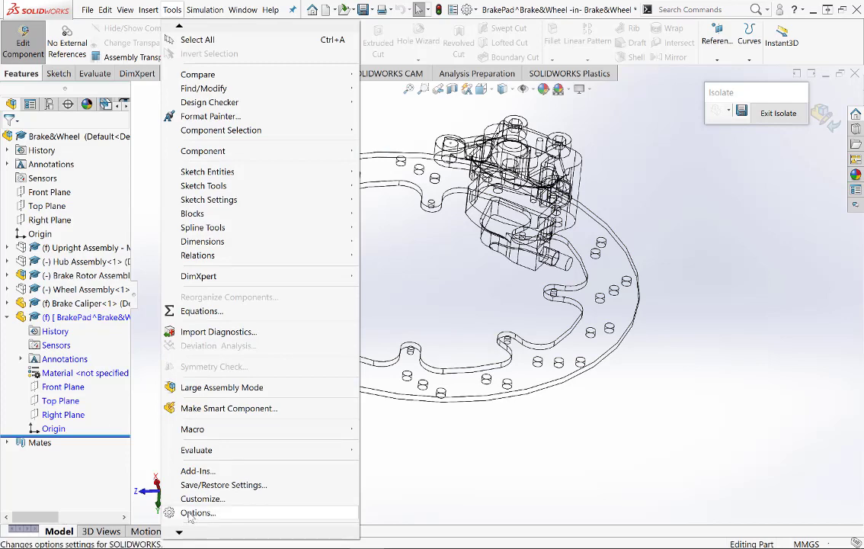
{"action": "left_click", "coordinate": [190, 514]}
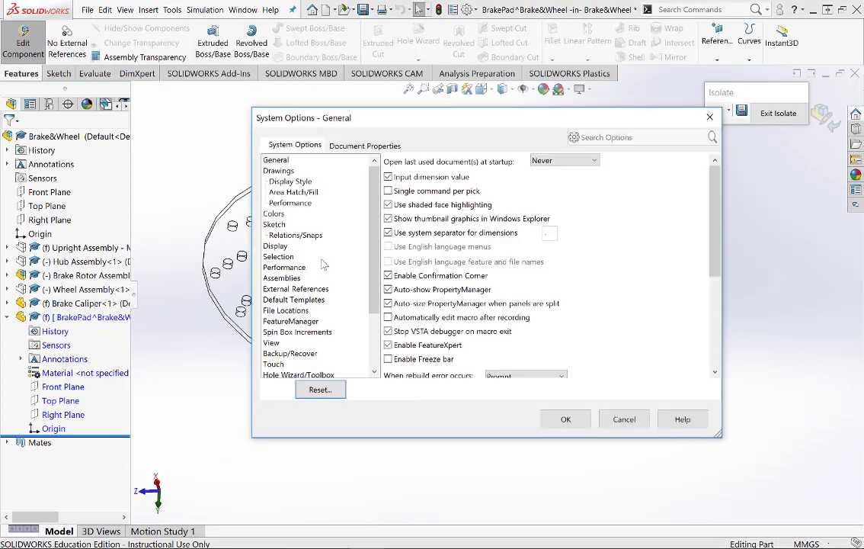
{"action": "left_click", "coordinate": [272, 246]}
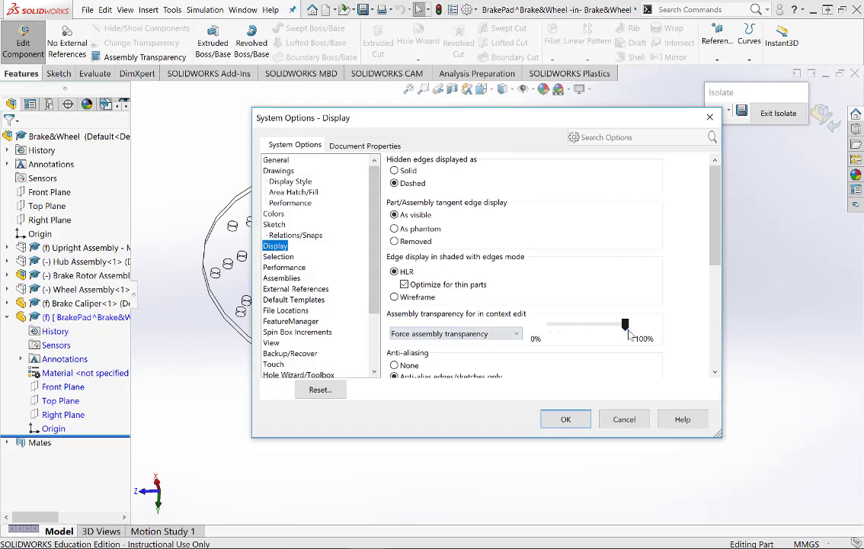
{"action": "left_click_drag", "start_coordinate": [625, 326], "coordinate": [550, 326]}
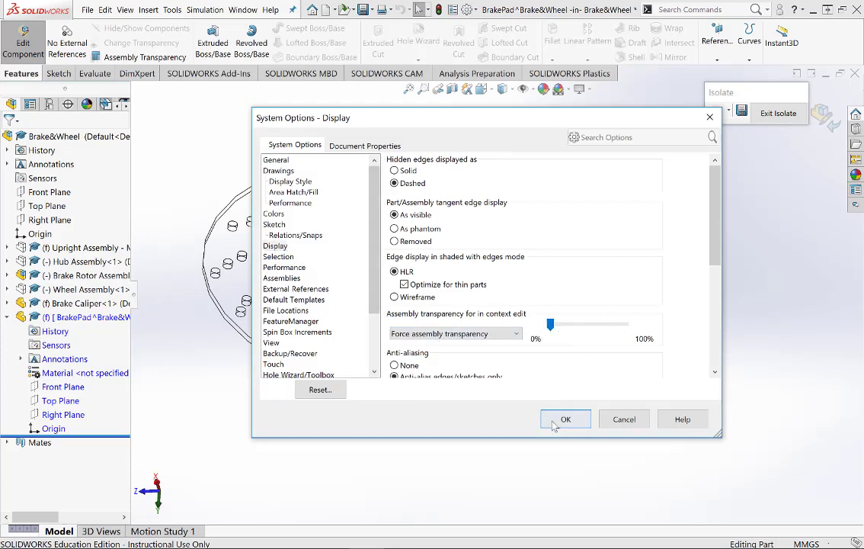
{"action": "left_click", "coordinate": [555, 422]}
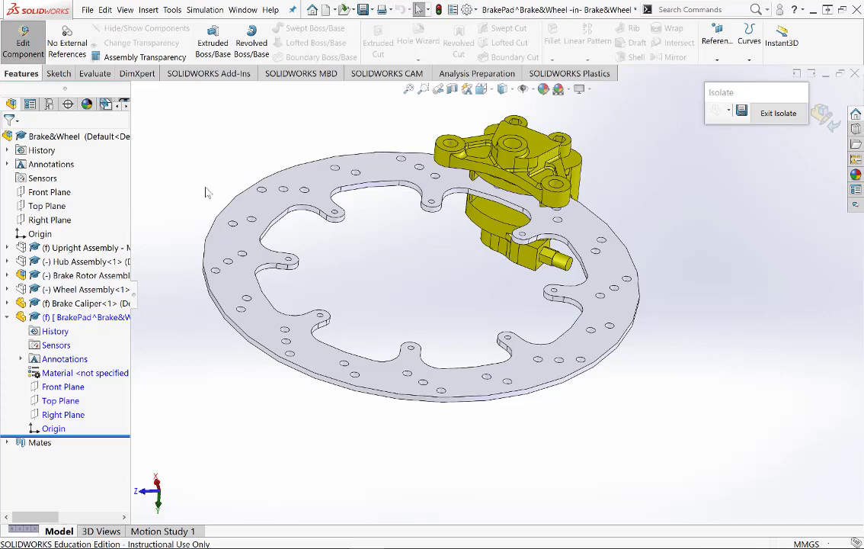
Start a BrakePad sketch on the caliper's flat inner face below the rotor
{"action": "left_click", "coordinate": [58, 74]}
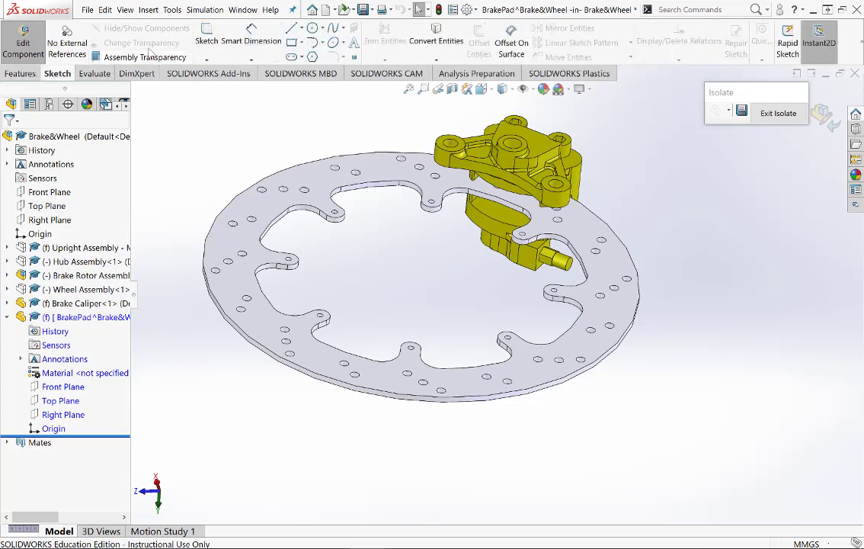
{"action": "left_click", "coordinate": [200, 48]}
{"action": "scroll", "coordinate": [418, 234], "scroll_direction": "down", "scroll_amount": 5}
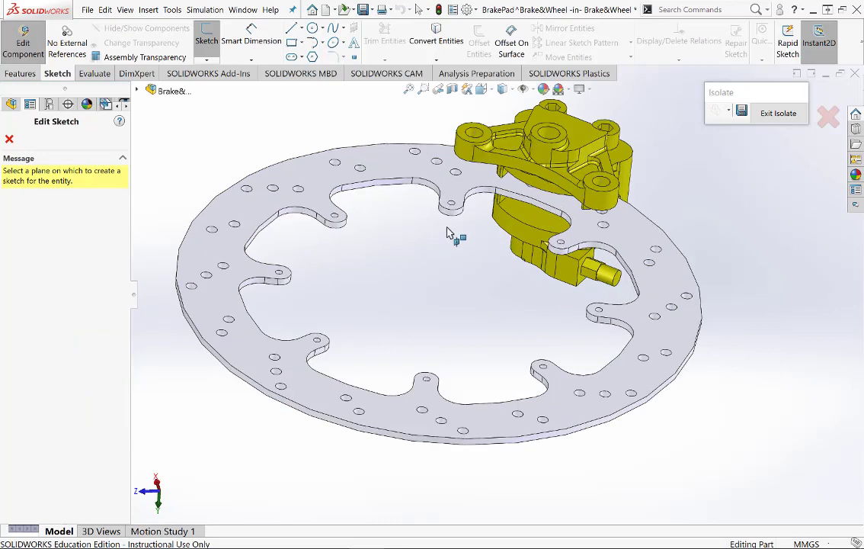
{"action": "left_click", "coordinate": [554, 201]}
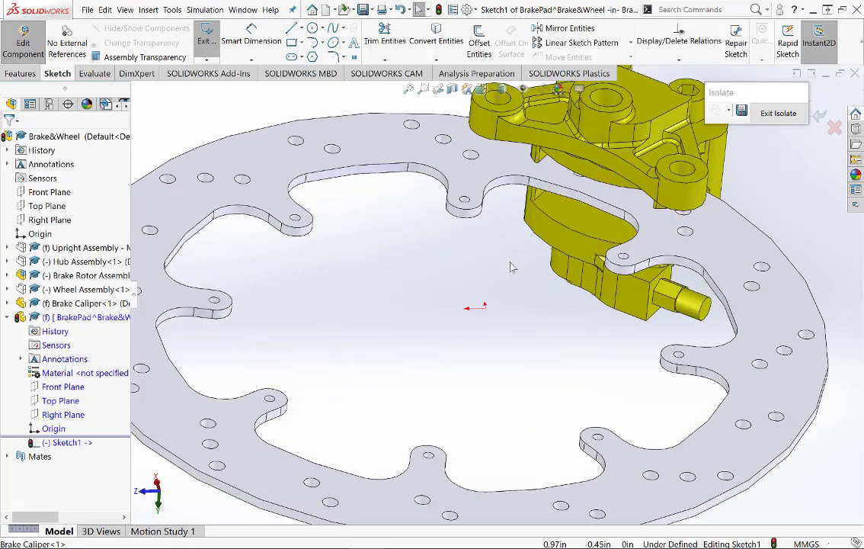
Convert the outline of the caliper's inner face into entities of the BrakePad sketch
{"action": "left_click", "coordinate": [433, 42]}
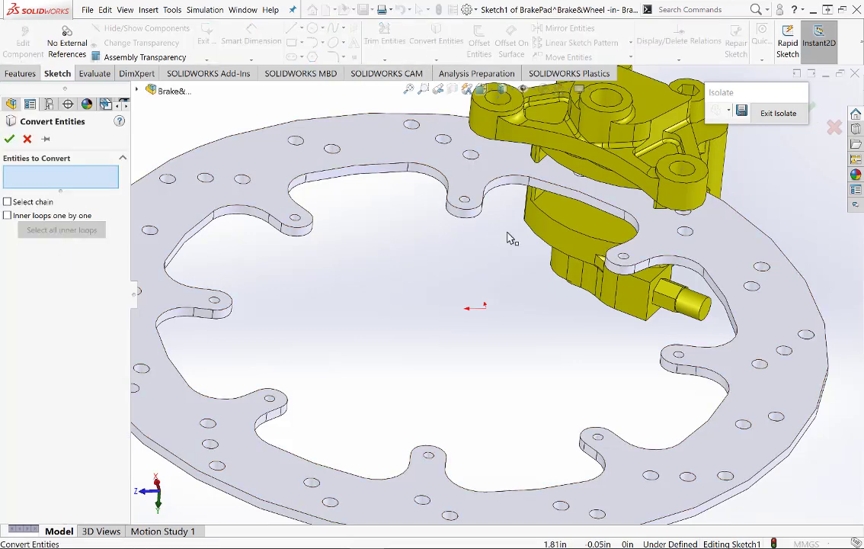
{"action": "left_click", "coordinate": [561, 215]}
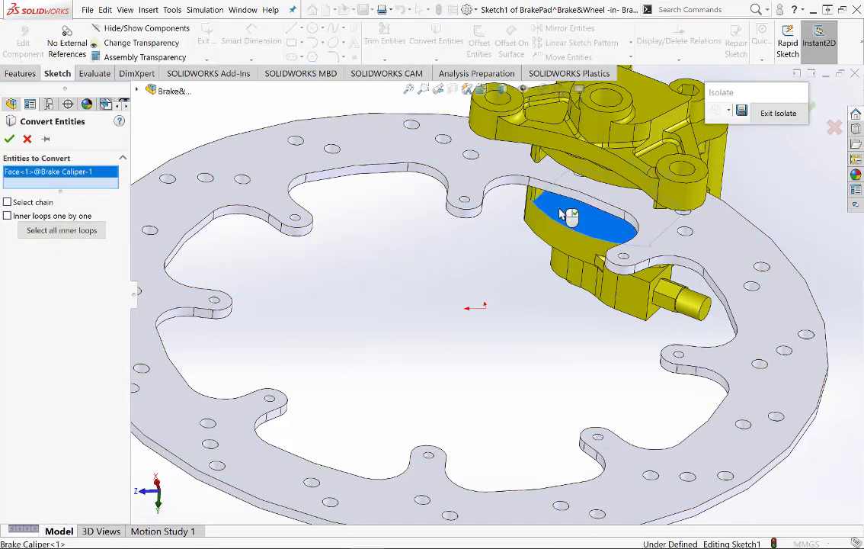
{"action": "key", "text": "Return"}
{"action": "scroll", "coordinate": [642, 190], "scroll_direction": "down", "scroll_amount": 5}
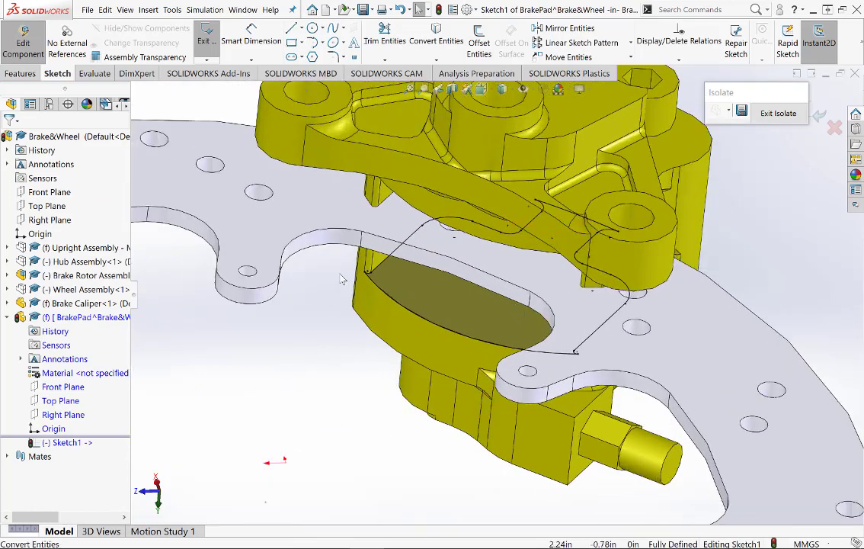
{"action": "mouse_move", "coordinate": [334, 259]}
{"action": "left_mouse_down"}
{"action": "mouse_move", "coordinate": [405, 305]}
{"action": "mouse_move", "coordinate": [403, 298]}
{"action": "left_mouse_up"}
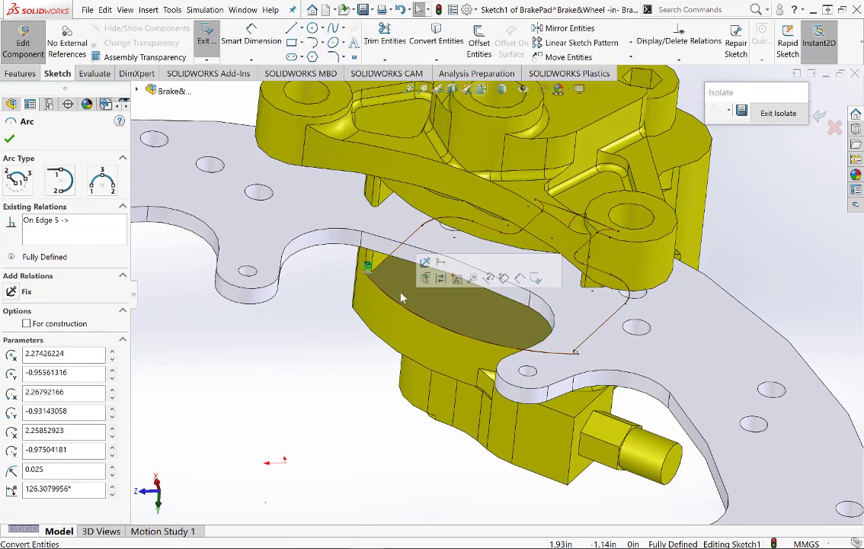
{"action": "key", "text": "Escape"}
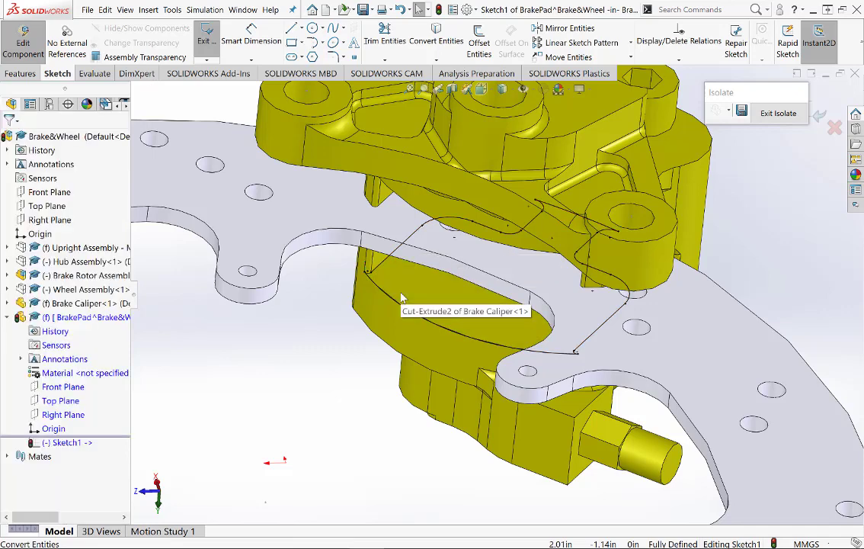
{"action": "scroll", "coordinate": [592, 358], "scroll_direction": "down", "scroll_amount": 3}
{"action": "mouse_move", "coordinate": [564, 347]}
{"action": "left_mouse_down"}
{"action": "mouse_move", "coordinate": [499, 310]}
{"action": "mouse_move", "coordinate": [499, 301]}
{"action": "mouse_move", "coordinate": [443, 295]}
{"action": "left_mouse_up"}
{"action": "key", "text": "Escape"}
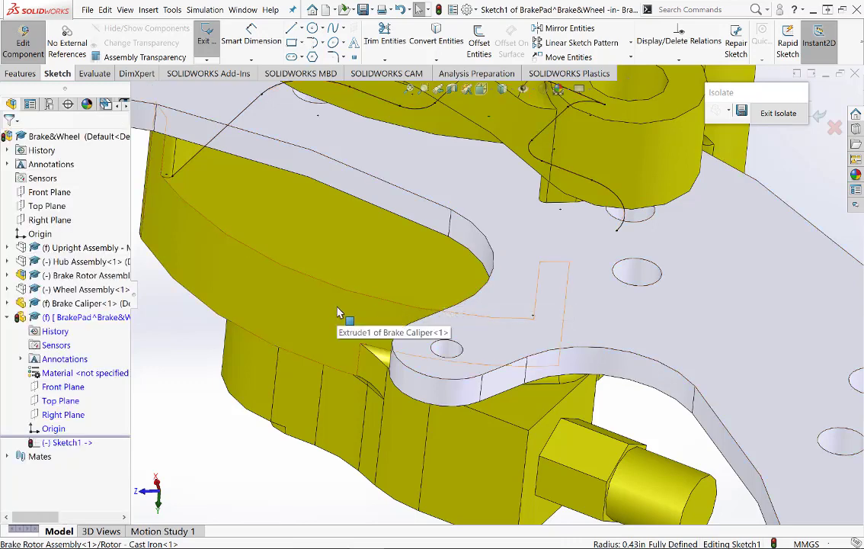
{"action": "key", "text": "ctrl+z"}
Delete the lower curved edge and its small corner arc from the converted pad outline, keeping the straight side lines
{"action": "left_click", "coordinate": [500, 300]}
{"action": "left_click_drag", "start_coordinate": [506, 294], "coordinate": [550, 330]}
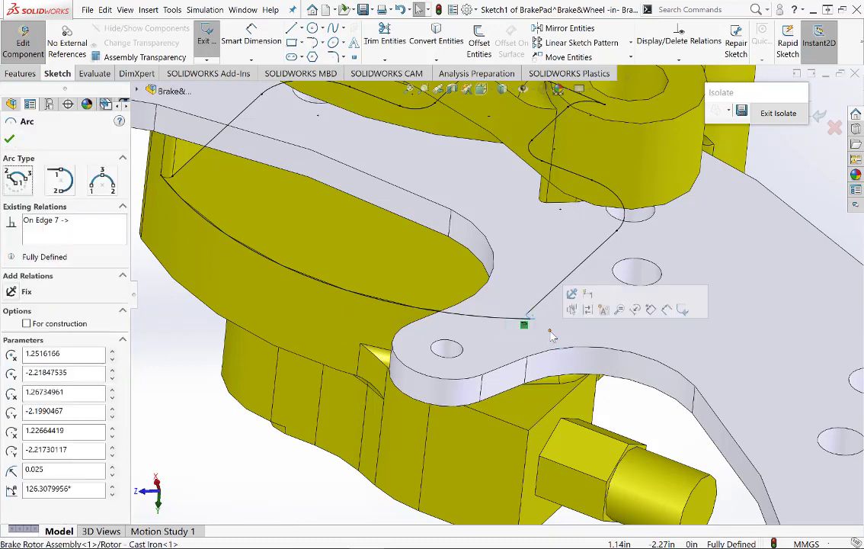
{"action": "key", "text": "Escape"}
{"action": "middle_click_drag", "start_coordinate": [552, 336], "coordinate": [392, 309]}
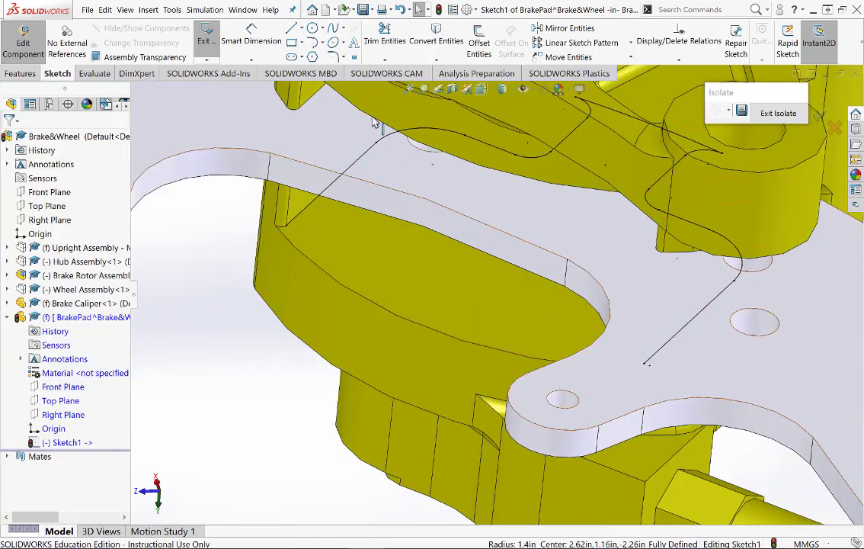
Convert the rotor's curved edge in front of the caliper's inner face into an arc of the pad sketch
{"action": "left_click", "coordinate": [441, 34]}
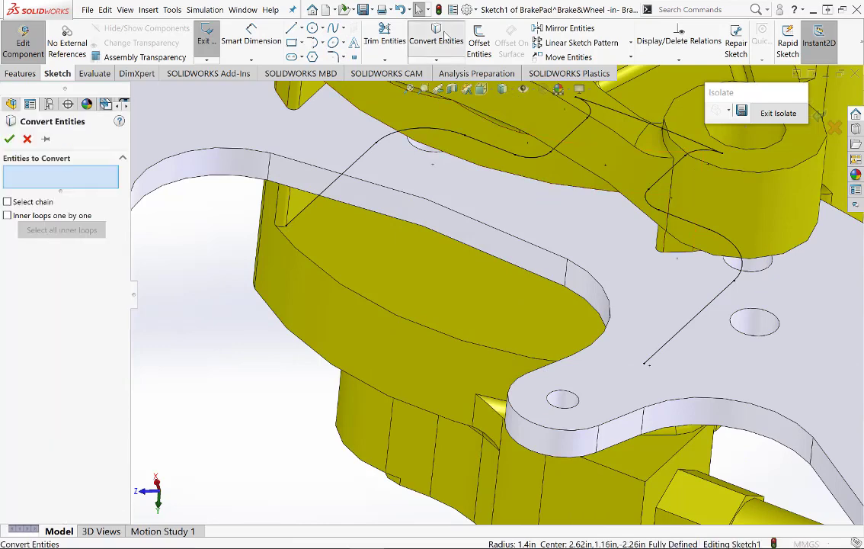
{"action": "left_click", "coordinate": [358, 212]}
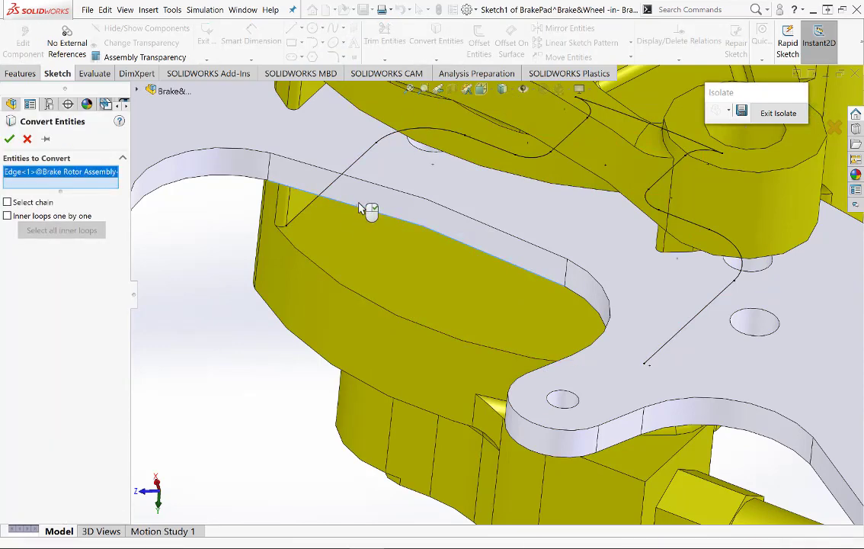
{"action": "key", "text": "Return"}
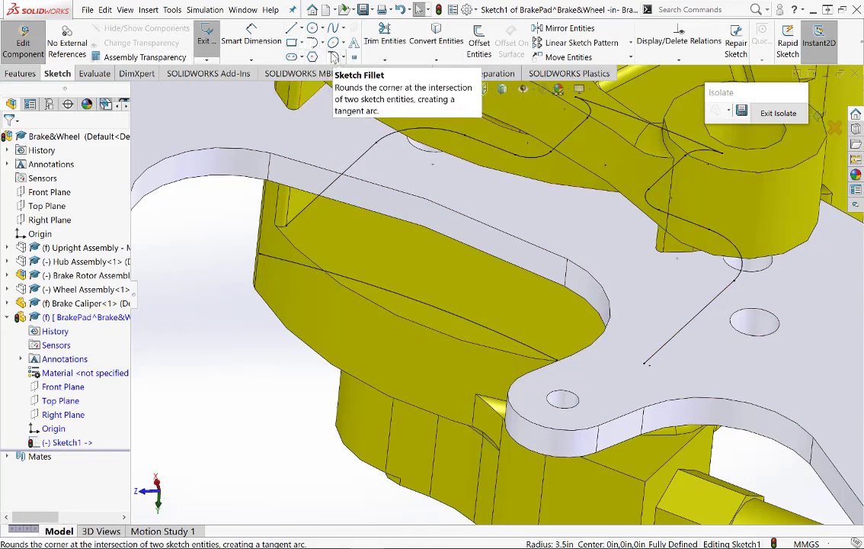
Add a 2.5 mm sketch fillet between the rotor arc and the pad outline's nearer straight side line at the rotor opening
{"action": "left_click", "coordinate": [333, 58]}
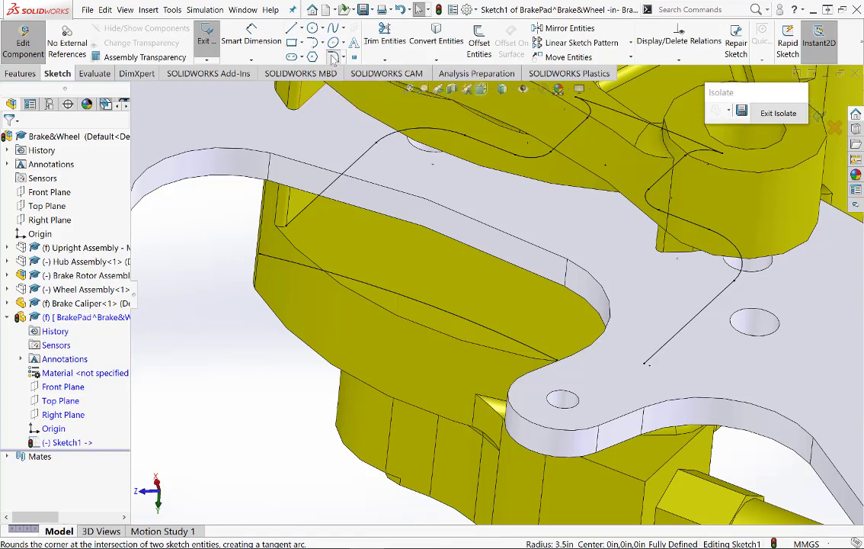
{"action": "left_click", "coordinate": [295, 226]}
{"action": "left_click", "coordinate": [306, 269]}
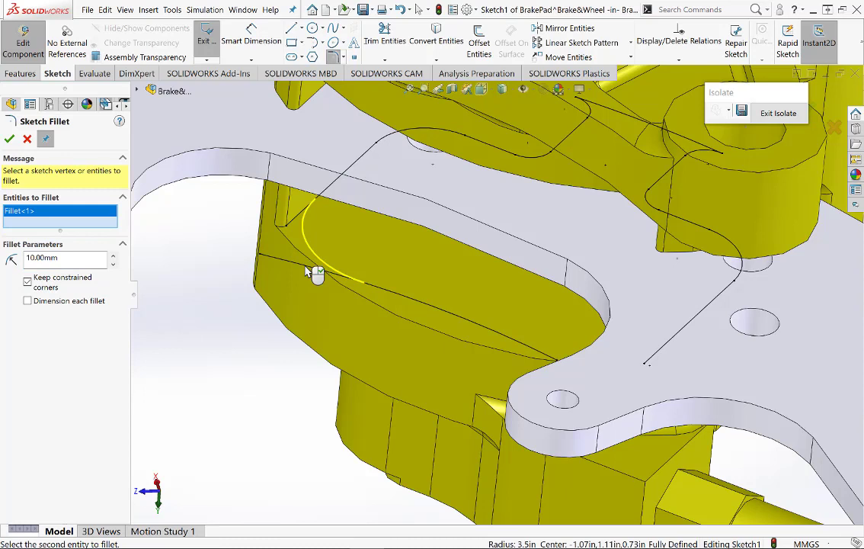
{"action": "key", "text": "ctrl+a"}
{"action": "type", "text": "2.5"}
{"action": "key", "text": "Return"}
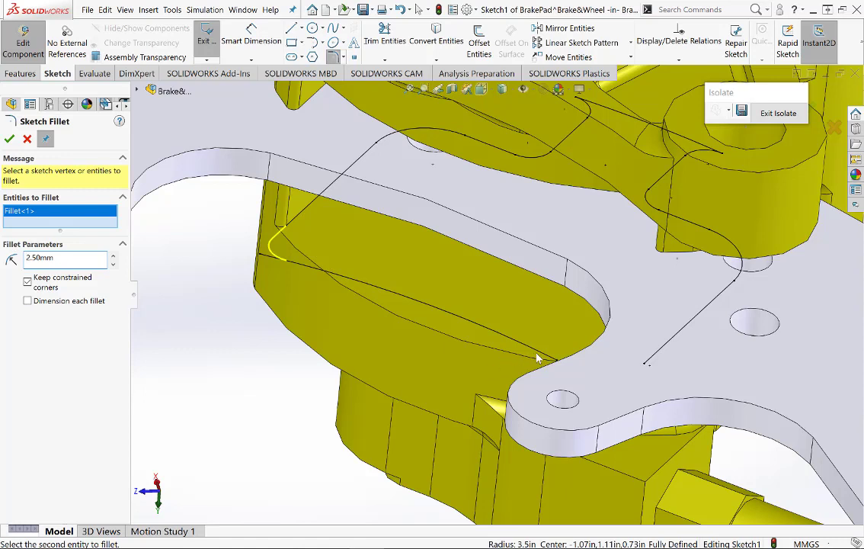
{"action": "left_click", "coordinate": [9, 138]}
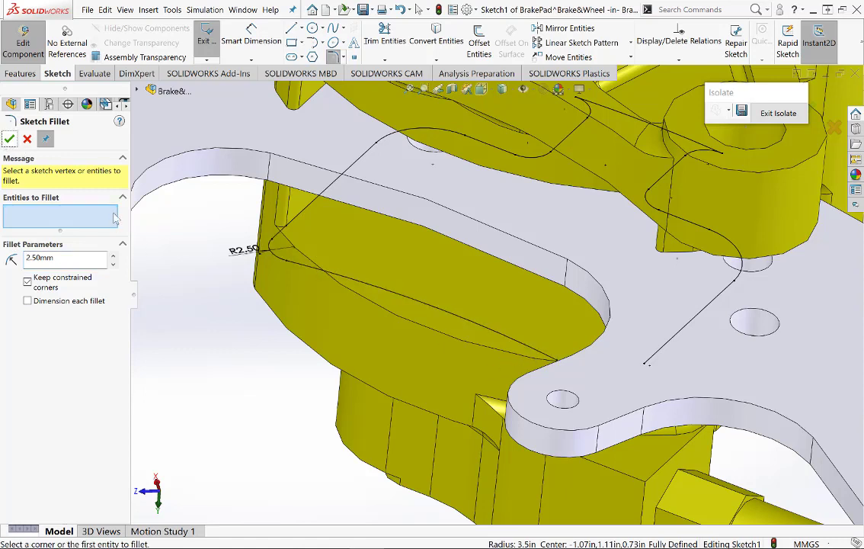
Add a 2.5 mm sketch fillet at the opposite corner, joining the rotor arc to the other straight side line
{"action": "left_click", "coordinate": [543, 355]}
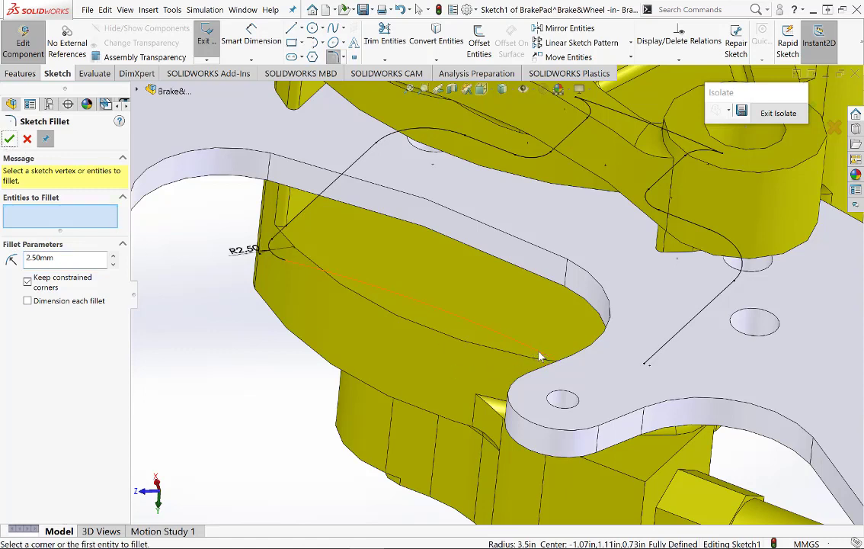
{"action": "left_click", "coordinate": [648, 361]}
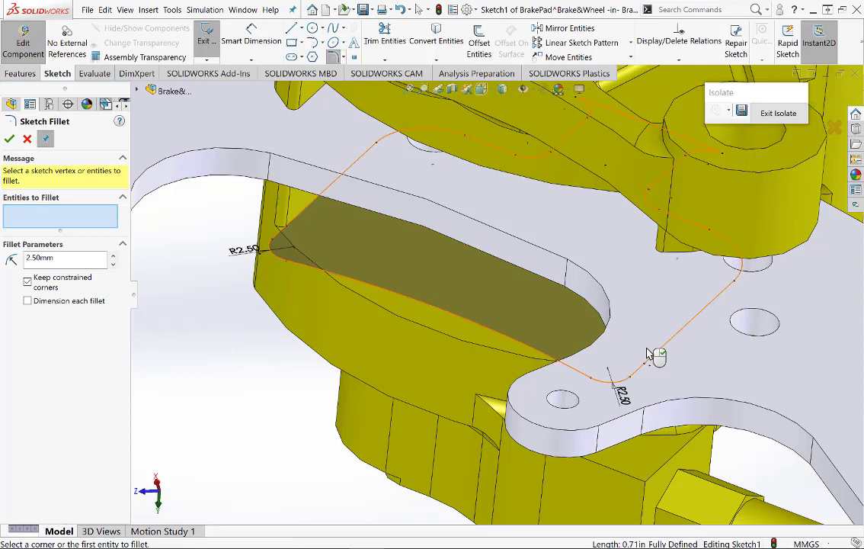
{"action": "scroll", "coordinate": [573, 349], "scroll_direction": "up", "scroll_amount": 4}
{"action": "scroll", "coordinate": [595, 221], "scroll_direction": "down", "scroll_amount": 5}
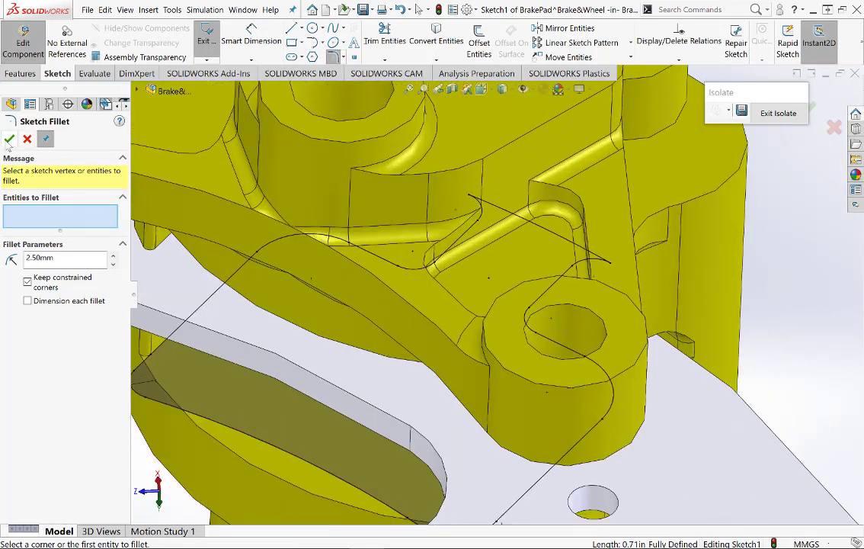
{"action": "left_click", "coordinate": [8, 140]}
Delete the three arcs closing the outer end of the pad outline, between the two straight lines of the neck
{"action": "scroll", "coordinate": [549, 203], "scroll_direction": "down", "scroll_amount": 2}
{"action": "scroll", "coordinate": [557, 214], "scroll_direction": "up", "scroll_amount": 2}
{"action": "mouse_move", "coordinate": [557, 214]}
{"action": "middle_mouse_down"}
{"action": "mouse_move", "coordinate": [548, 250]}
{"action": "mouse_move", "coordinate": [558, 241]}
{"action": "middle_mouse_up"}
{"action": "scroll", "coordinate": [580, 182], "scroll_direction": "up", "scroll_amount": 4}
{"action": "scroll", "coordinate": [523, 160], "scroll_direction": "down", "scroll_amount": 5}
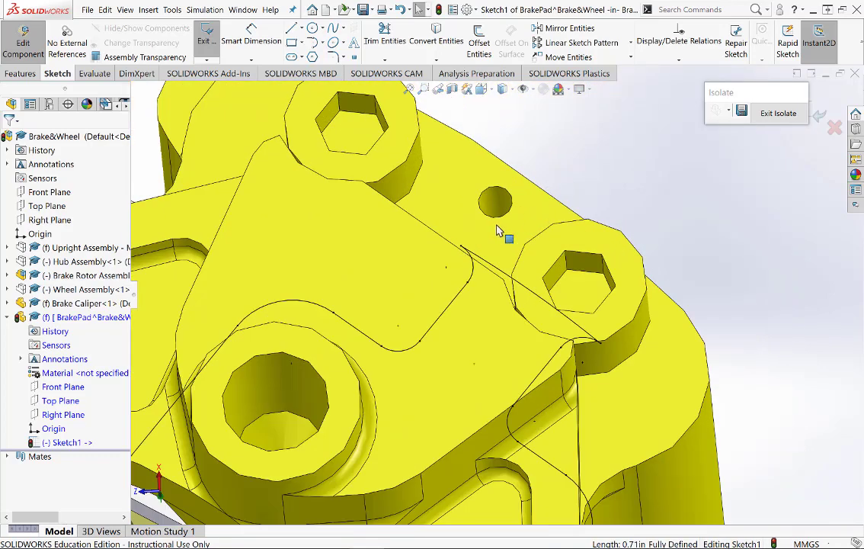
{"action": "left_click_drag", "start_coordinate": [452, 211], "coordinate": [671, 360]}
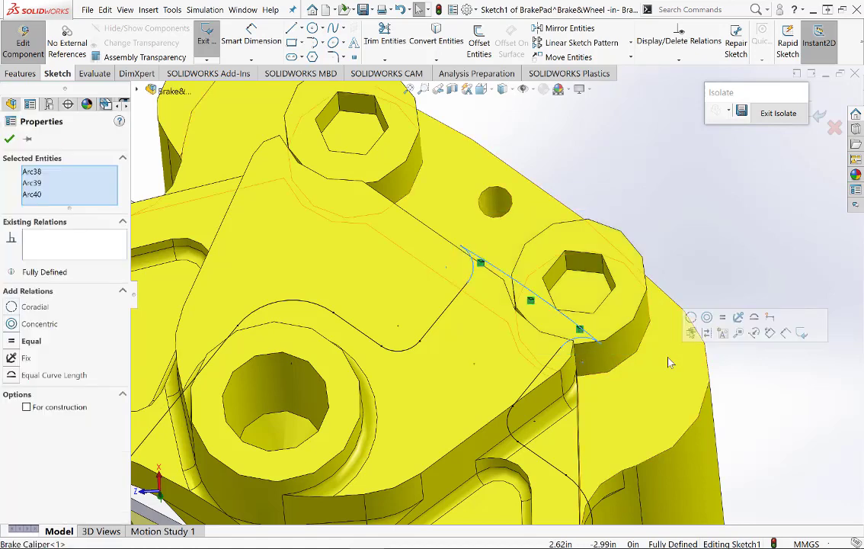
{"action": "key", "text": "Delete"}
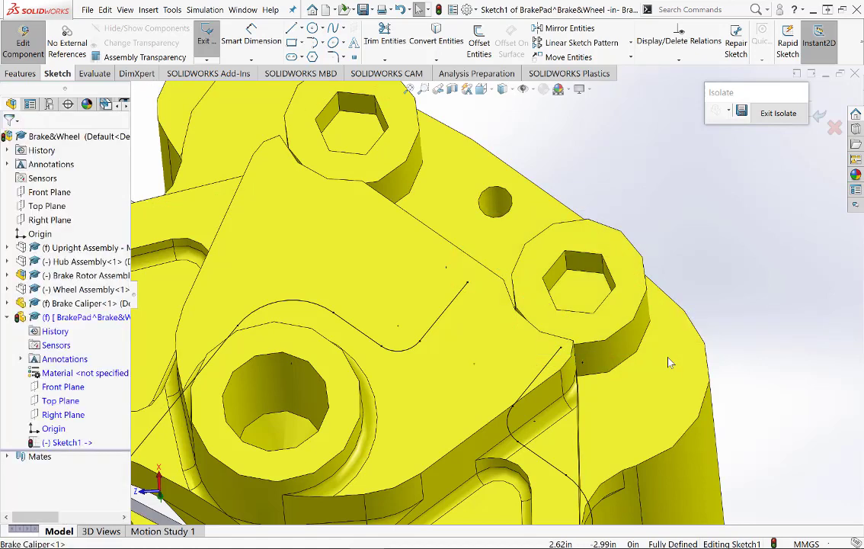
Extend both neck lines outward past the caliper and close them with a tangent arc of about 0.2 in radius
{"action": "mouse_move", "coordinate": [468, 284]}
{"action": "left_mouse_down"}
{"action": "mouse_move", "coordinate": [619, 184]}
{"action": "mouse_move", "coordinate": [577, 148]}
{"action": "left_mouse_up"}
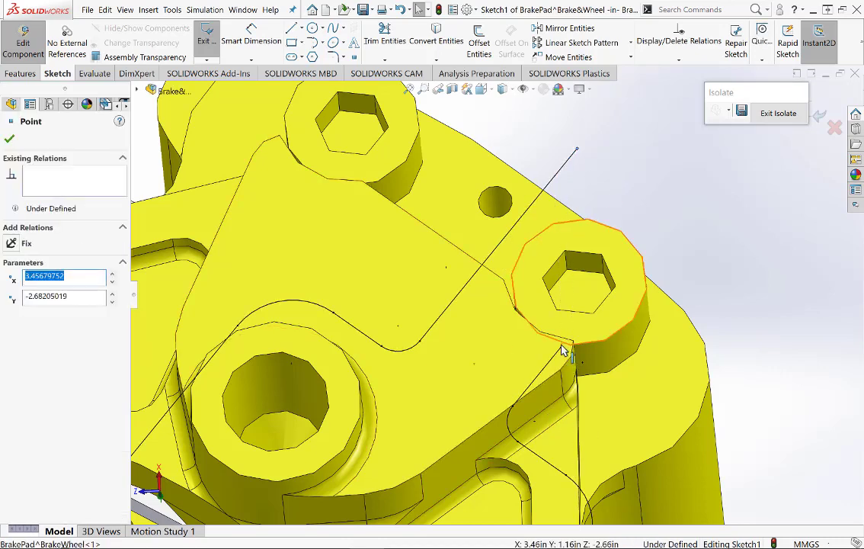
{"action": "mouse_move", "coordinate": [563, 354]}
{"action": "left_mouse_down"}
{"action": "mouse_move", "coordinate": [665, 251]}
{"action": "mouse_move", "coordinate": [674, 208]}
{"action": "left_mouse_up"}
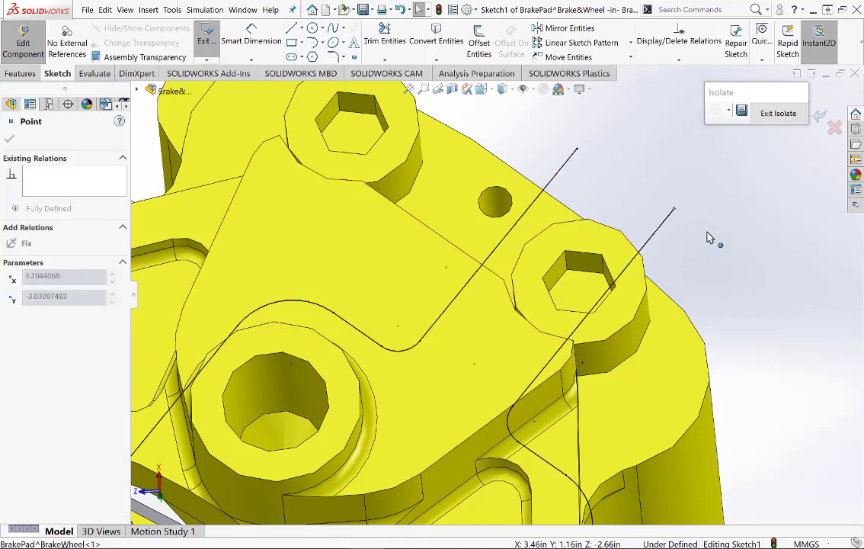
{"action": "left_click", "coordinate": [313, 44]}
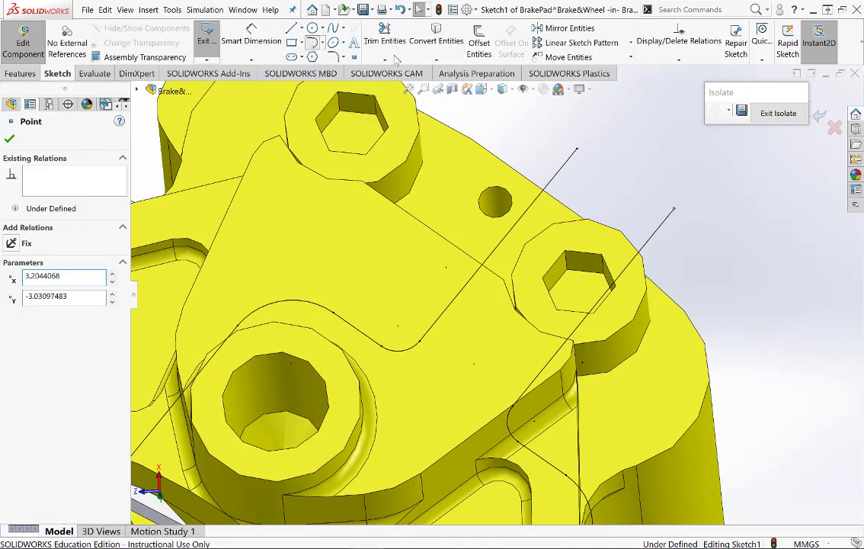
{"action": "left_click", "coordinate": [577, 149]}
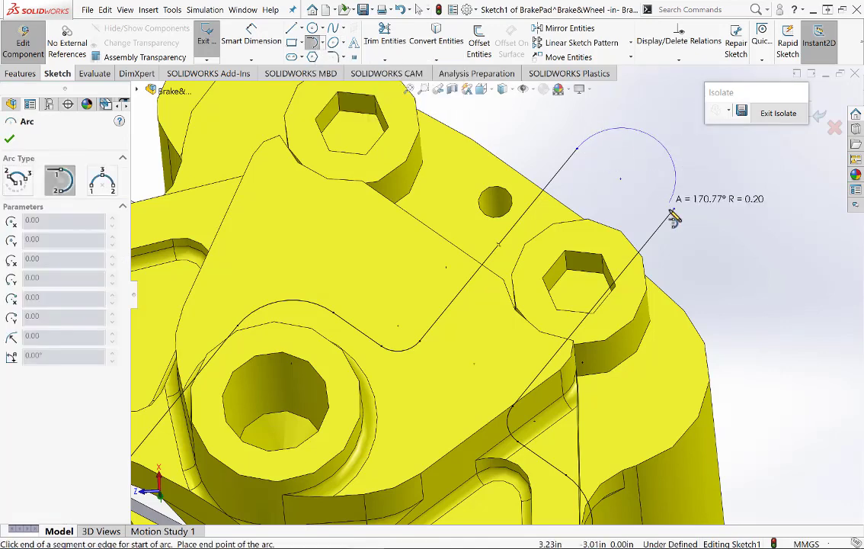
{"action": "left_click", "coordinate": [674, 209]}
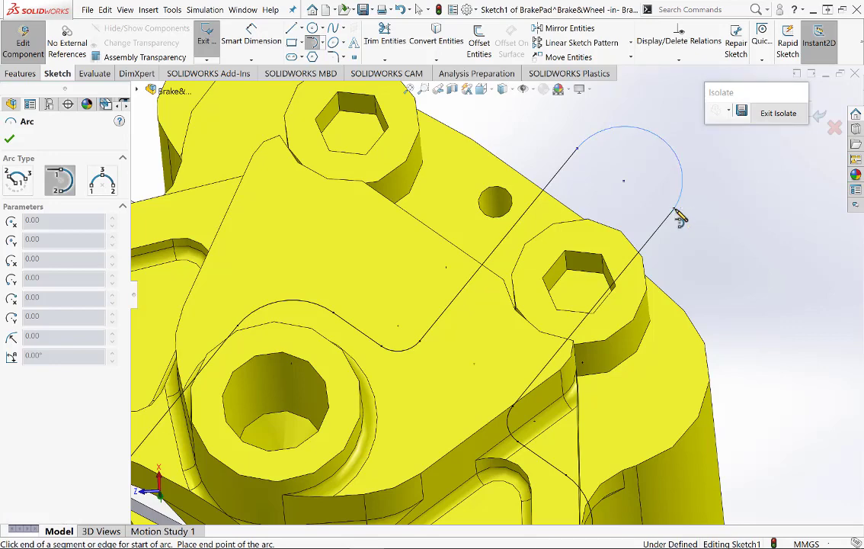
{"action": "right_click", "coordinate": [745, 261]}
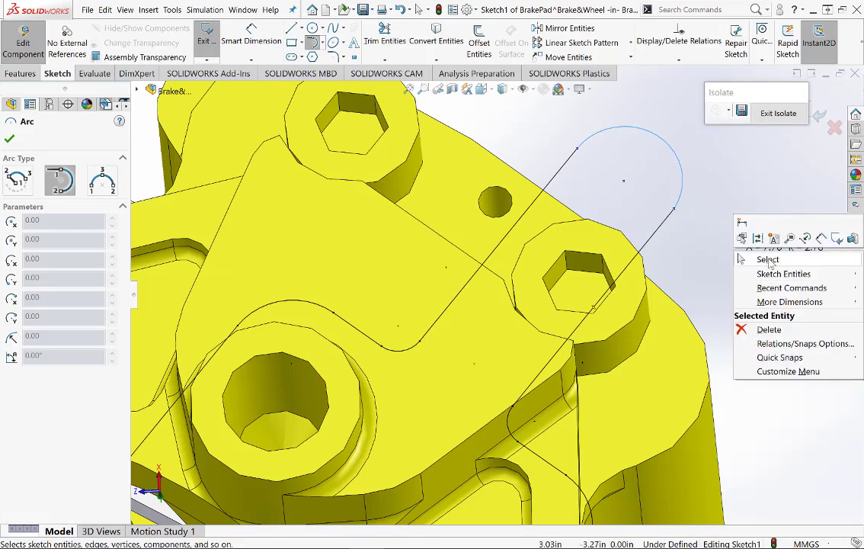
{"action": "left_click", "coordinate": [766, 259]}
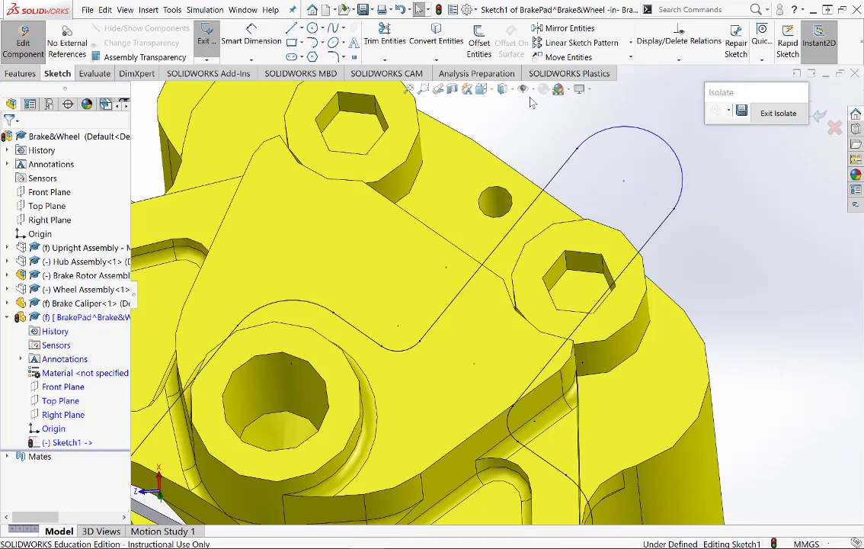
Apply a tangent relation between the end arc and the neck line from which the arc was started
{"action": "left_click", "coordinate": [671, 61]}
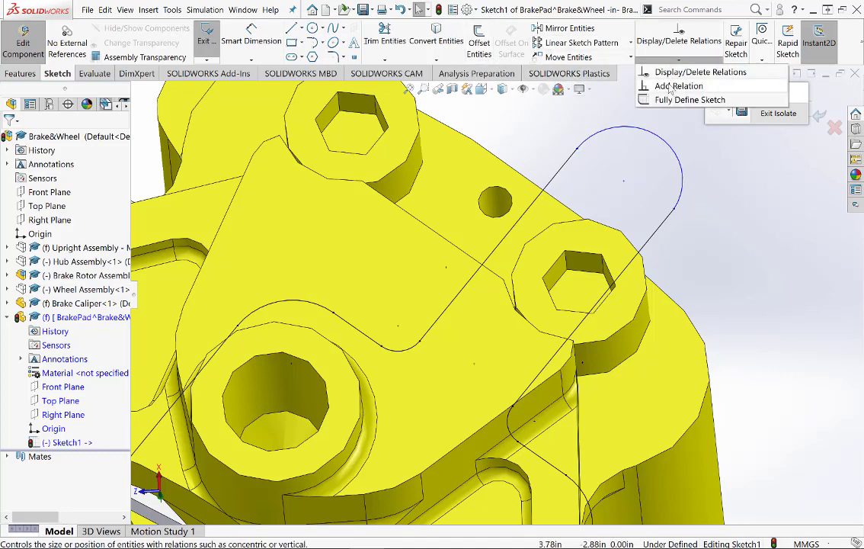
{"action": "left_click", "coordinate": [671, 88]}
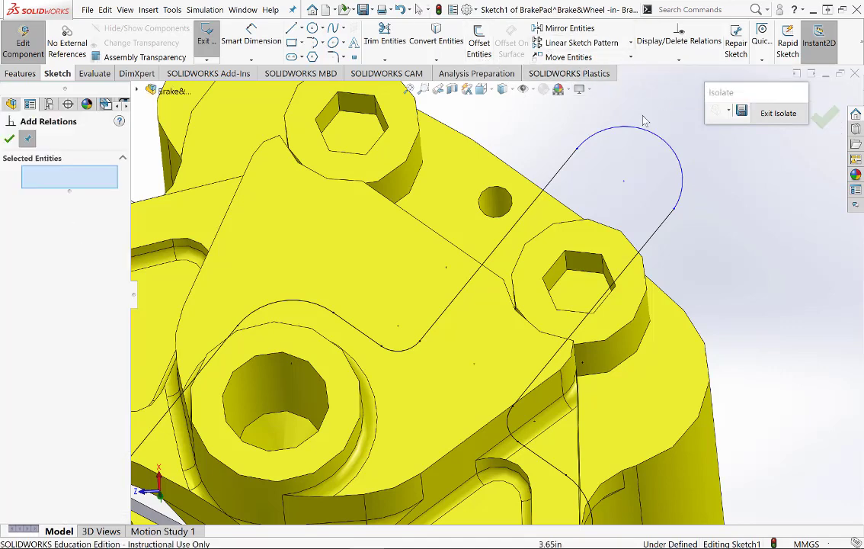
{"action": "left_click", "coordinate": [591, 145]}
{"action": "left_click", "coordinate": [575, 162]}
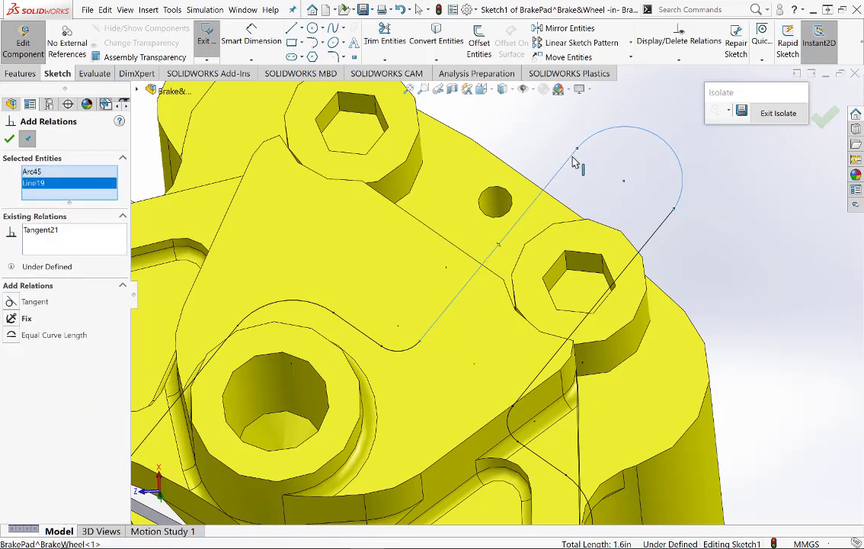
{"action": "left_click", "coordinate": [31, 301]}
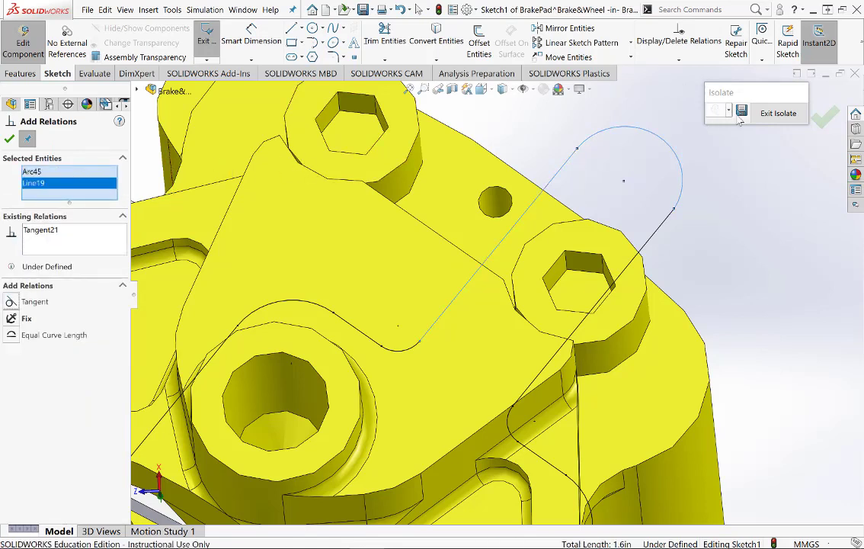
{"action": "left_click", "coordinate": [834, 125]}
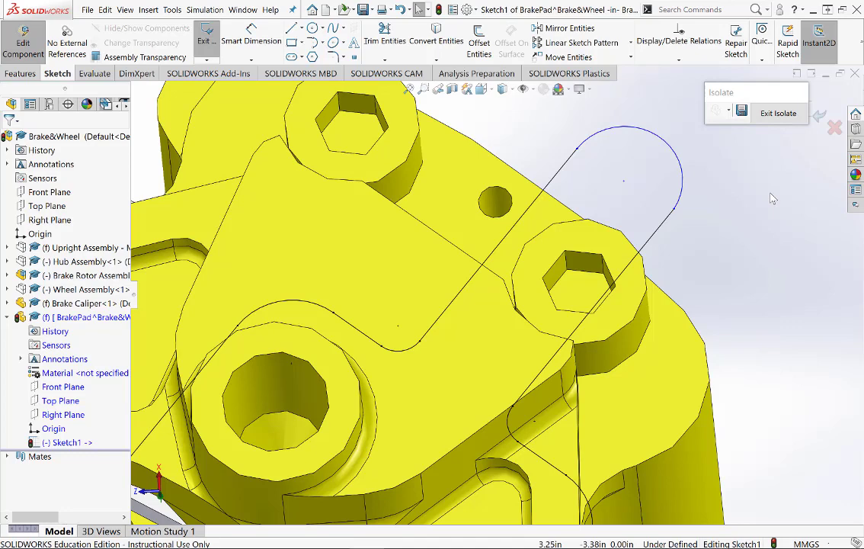
Turn on the display of sketch relations in the graphics area
{"action": "left_click", "coordinate": [128, 9]}
{"action": "mouse_move", "coordinate": [146, 109]}
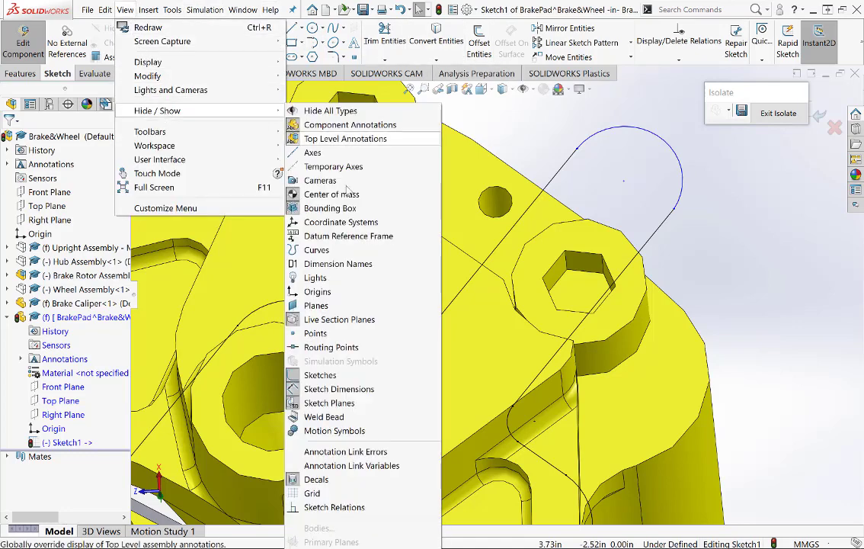
{"action": "left_click", "coordinate": [336, 509]}
{"action": "left_click", "coordinate": [746, 255]}
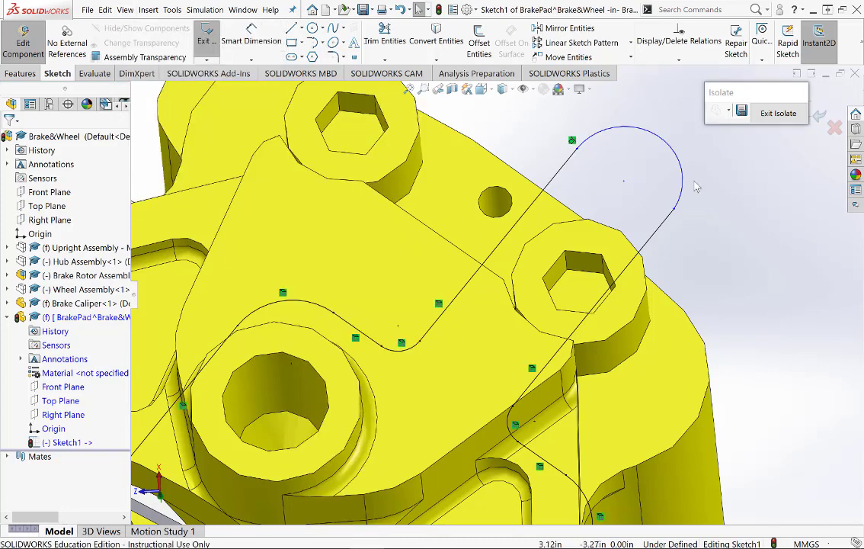
Add a tangent relation between the end arc and the second neck line
{"action": "scroll", "coordinate": [605, 88], "scroll_direction": "down", "scroll_amount": 2}
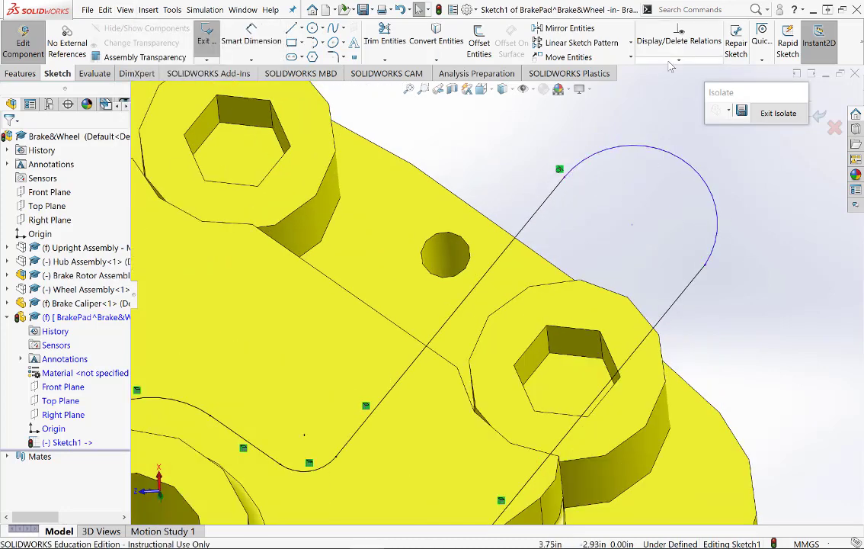
{"action": "left_click", "coordinate": [631, 42]}
{"action": "left_click", "coordinate": [644, 83]}
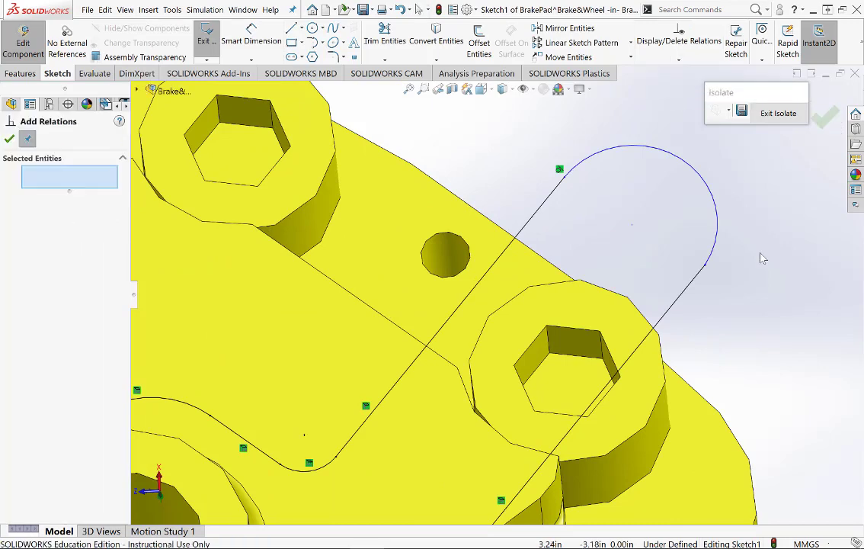
{"action": "left_click", "coordinate": [716, 242]}
{"action": "left_click", "coordinate": [695, 285]}
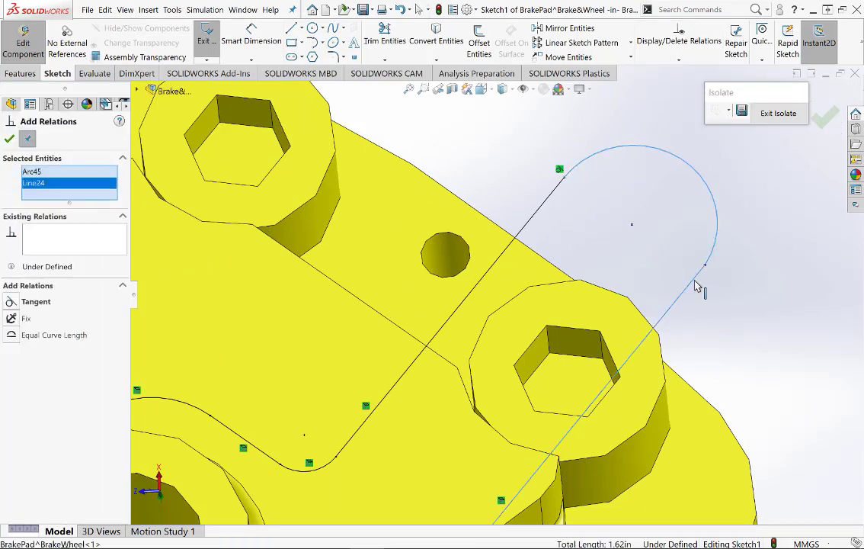
{"action": "left_click", "coordinate": [12, 302]}
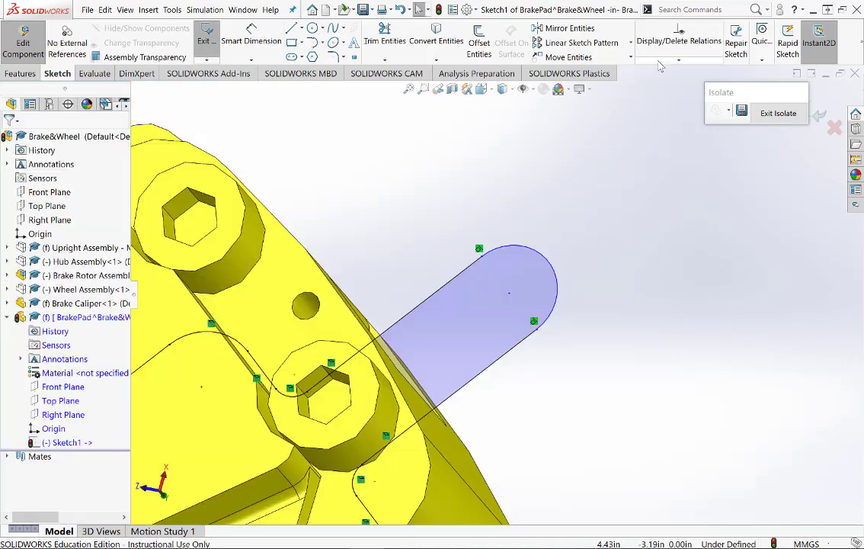
Add a concentric relation between the end arc and the circular edge of the caliper hole
{"action": "left_click", "coordinate": [660, 59]}
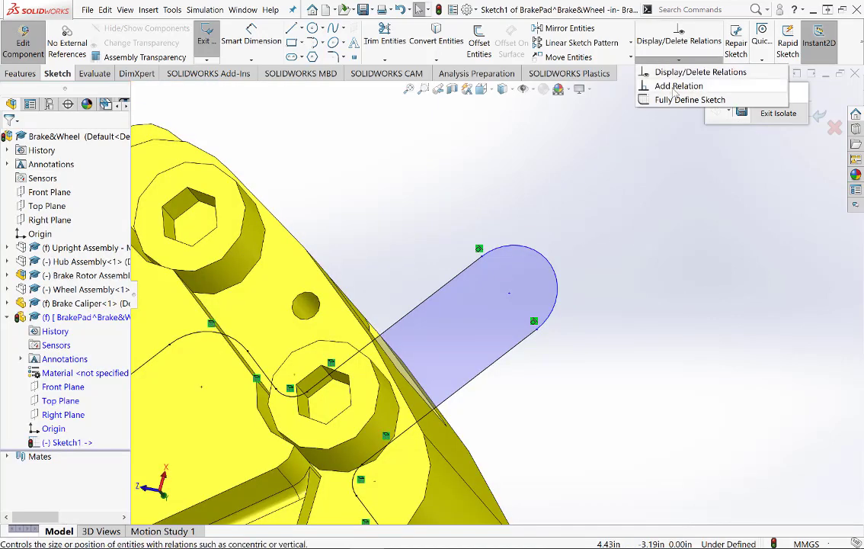
{"action": "left_click", "coordinate": [678, 86]}
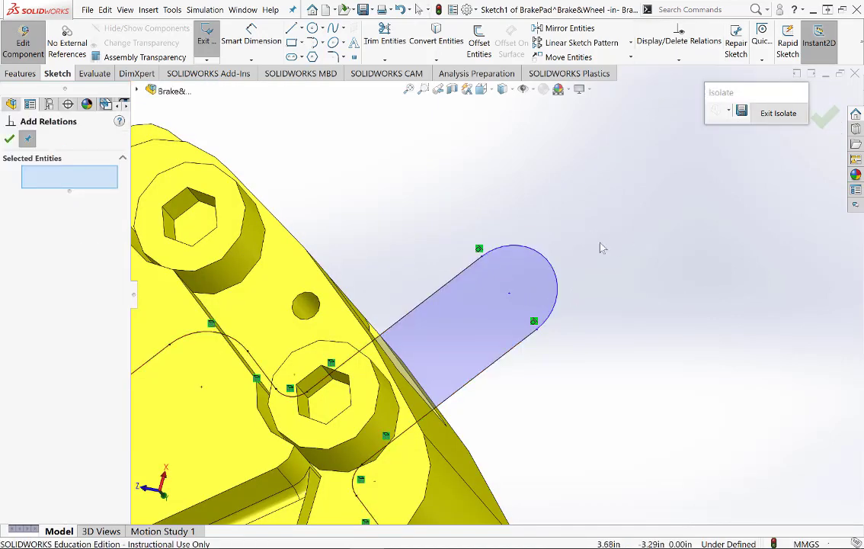
{"action": "left_click", "coordinate": [550, 264]}
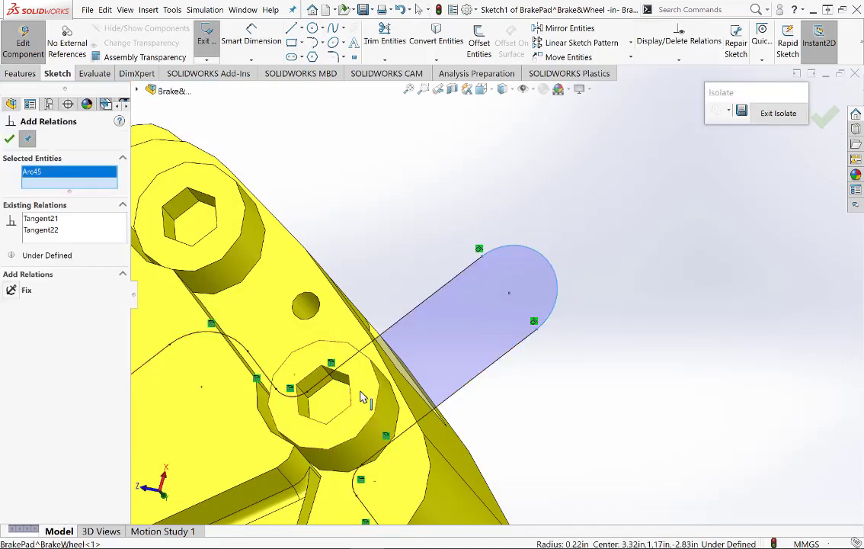
{"action": "left_click", "coordinate": [312, 319]}
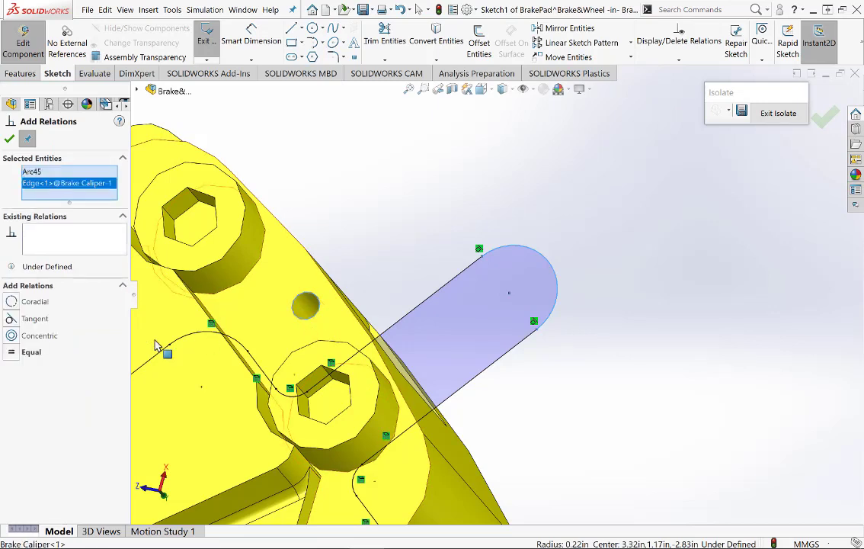
{"action": "left_click", "coordinate": [31, 335]}
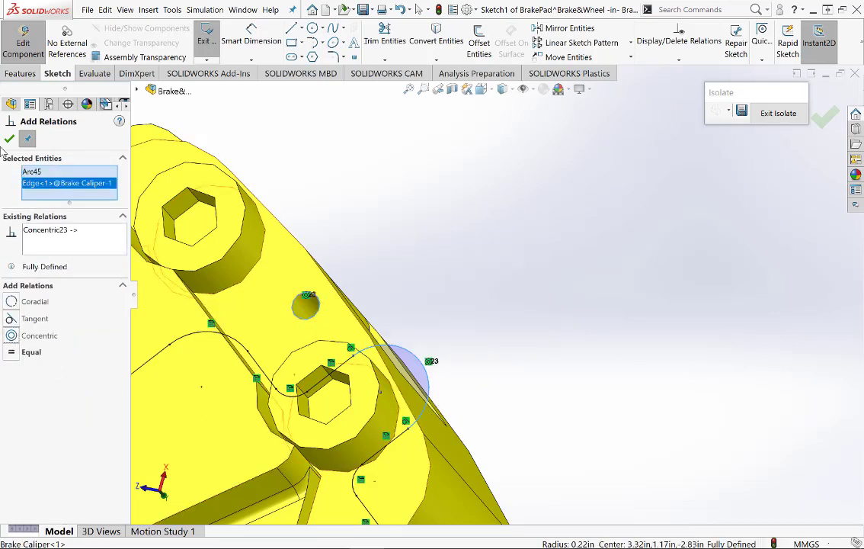
{"action": "left_click", "coordinate": [9, 139]}
Extrude the closed brake pad profile as a blind boss to a depth of 3 mm
{"action": "mouse_move", "coordinate": [397, 377]}
{"action": "middle_mouse_down"}
{"action": "mouse_move", "coordinate": [480, 321]}
{"action": "mouse_move", "coordinate": [397, 359]}
{"action": "mouse_move", "coordinate": [327, 328]}
{"action": "mouse_move", "coordinate": [316, 335]}
{"action": "mouse_move", "coordinate": [364, 189]}
{"action": "middle_mouse_up"}
{"action": "left_click", "coordinate": [409, 89]}
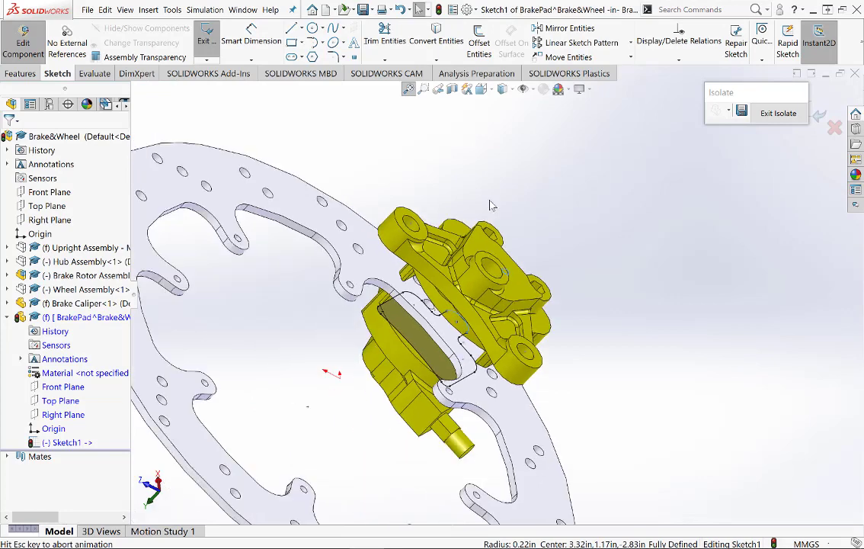
{"action": "scroll", "coordinate": [577, 198], "scroll_direction": "down", "scroll_amount": 4}
{"action": "middle_click_drag", "start_coordinate": [527, 214], "coordinate": [377, 184]}
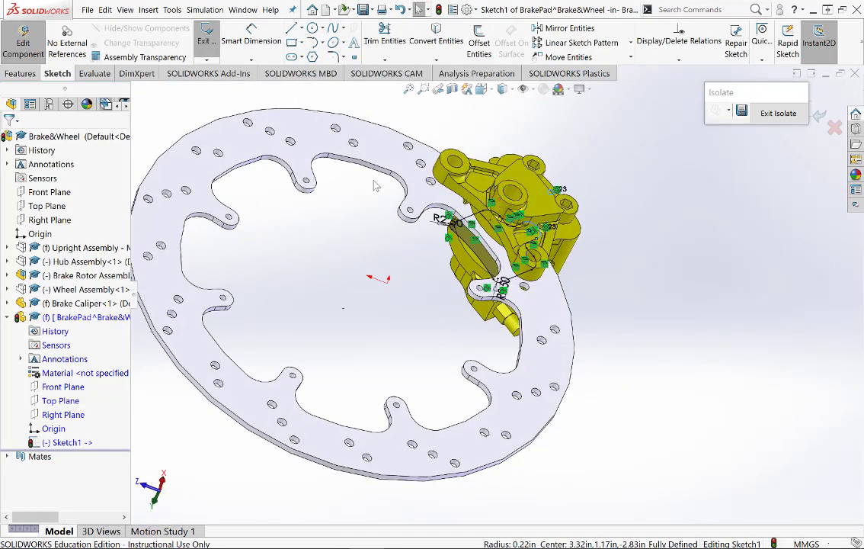
{"action": "left_click", "coordinate": [23, 74]}
{"action": "left_click", "coordinate": [212, 38]}
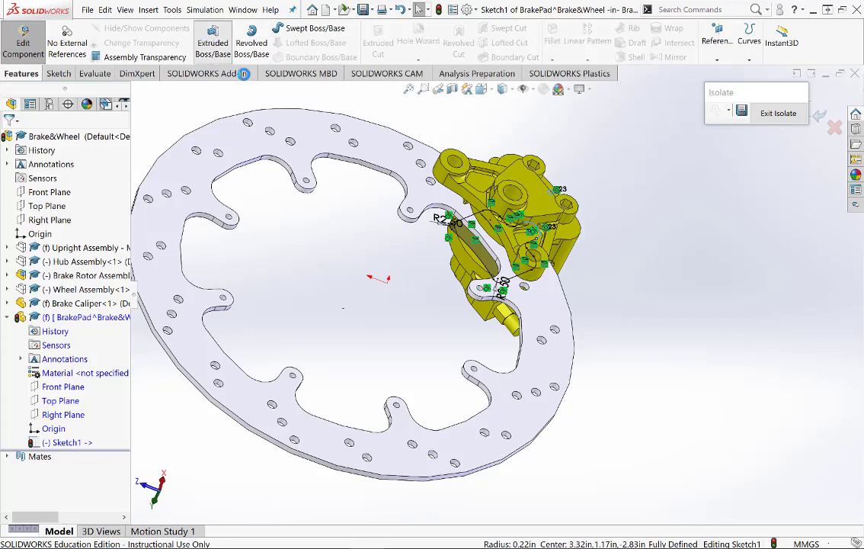
{"action": "scroll", "coordinate": [499, 224], "scroll_direction": "down", "scroll_amount": 3}
{"action": "middle_click_drag", "start_coordinate": [497, 221], "coordinate": [512, 238]}
{"action": "double_click", "coordinate": [62, 239]}
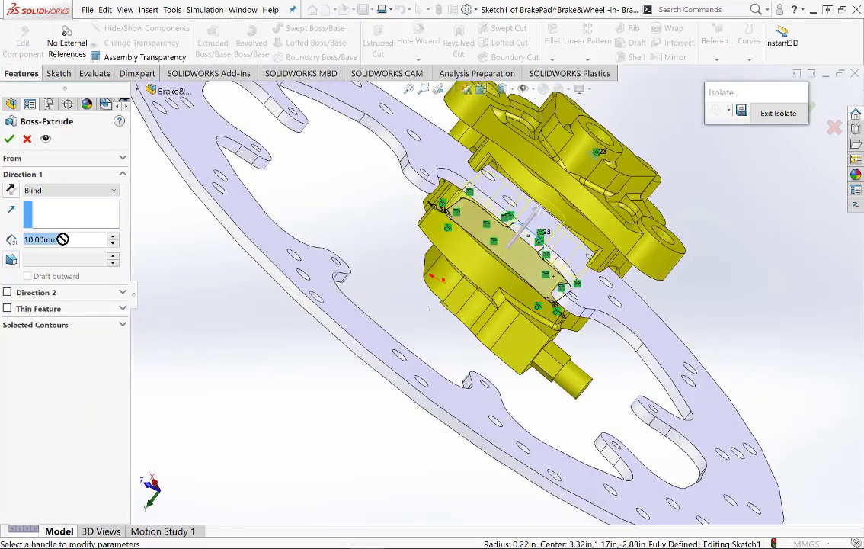
{"action": "type", "text": "3"}
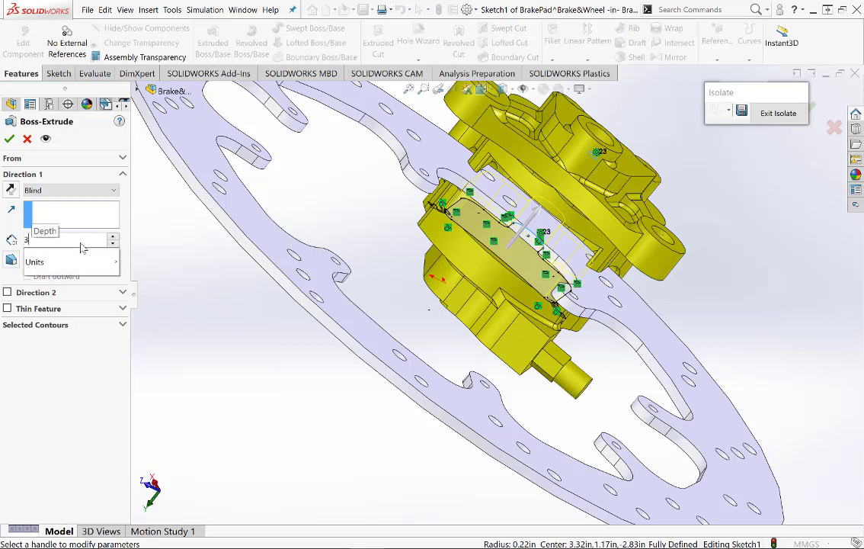
{"action": "key", "text": "Return"}
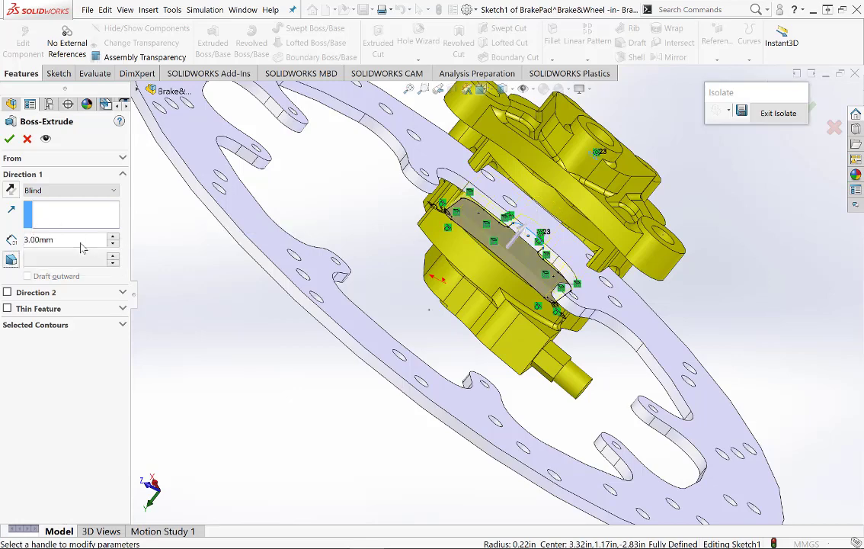
{"action": "left_click", "coordinate": [9, 139]}
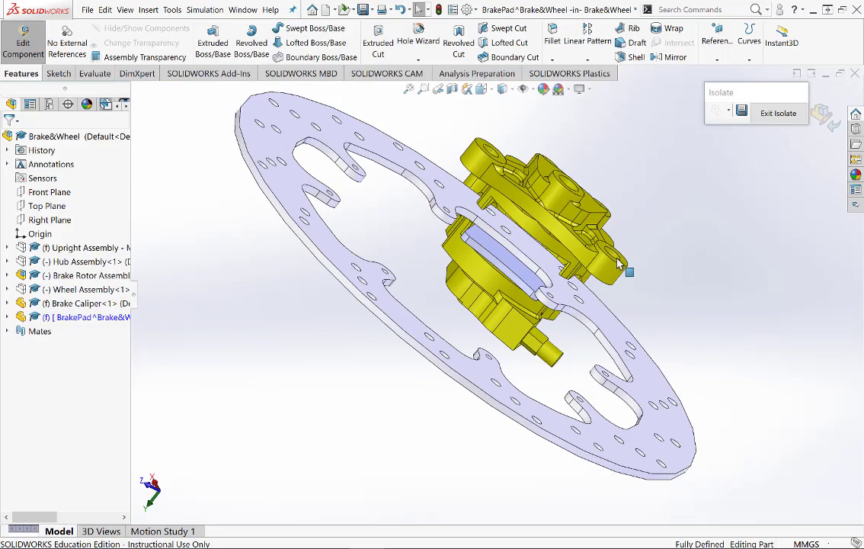
Finish editing the brake pad part and return to the assembly level
{"action": "scroll", "coordinate": [619, 264], "scroll_direction": "down", "scroll_amount": 2}
{"action": "middle_click_drag", "start_coordinate": [618, 260], "coordinate": [571, 272]}
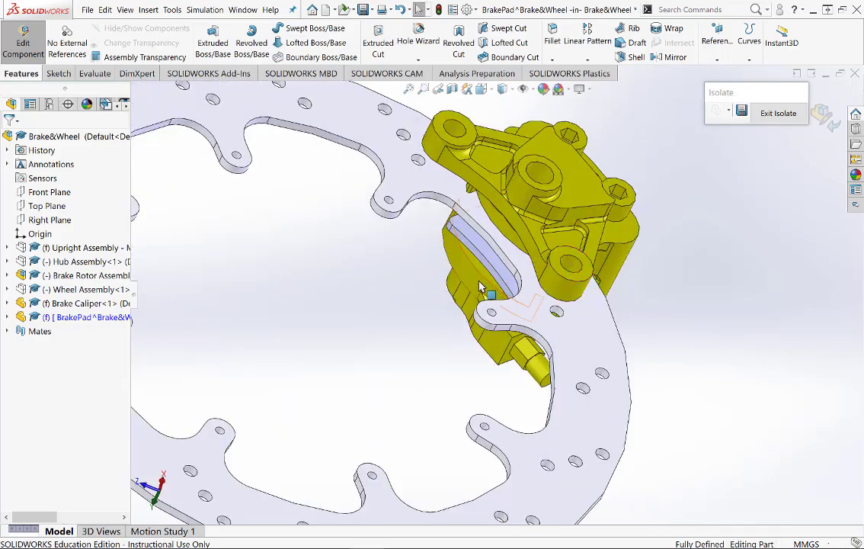
{"action": "middle_click_drag", "start_coordinate": [480, 287], "coordinate": [325, 259]}
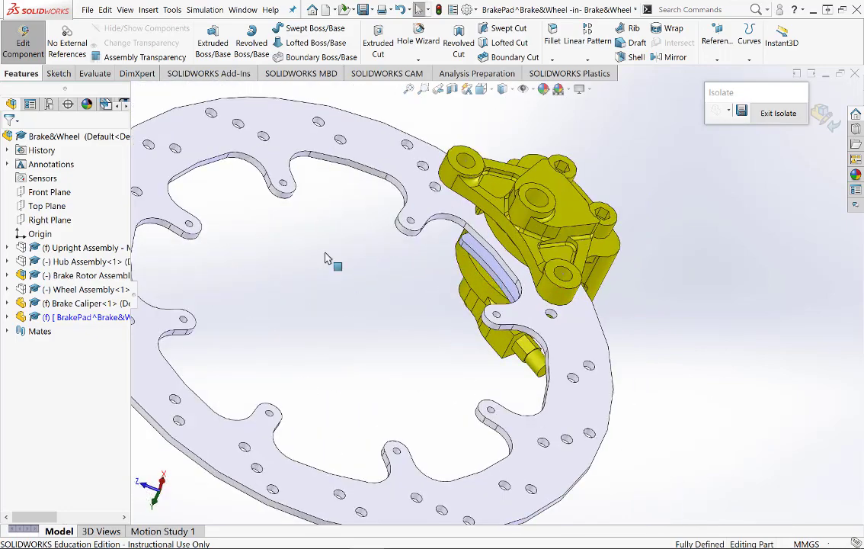
{"action": "left_click", "coordinate": [24, 45]}
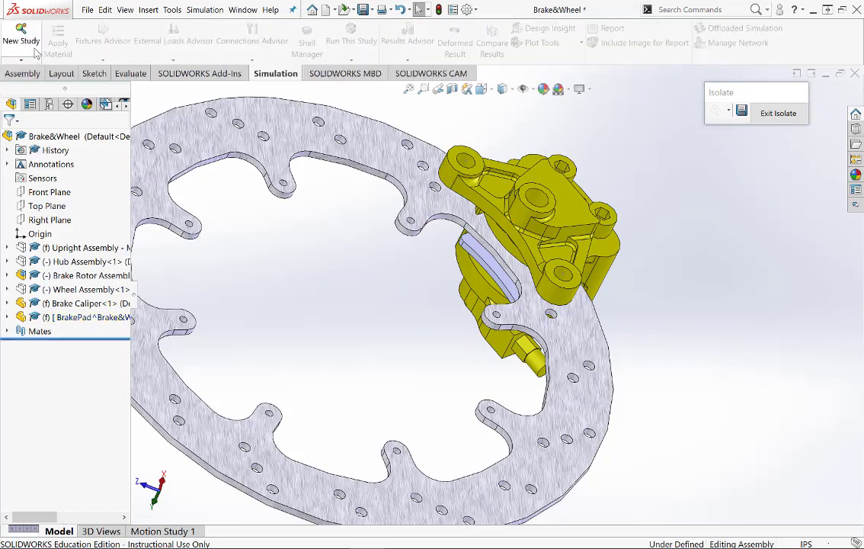
{"action": "left_click", "coordinate": [408, 89]}
{"action": "scroll", "coordinate": [571, 286], "scroll_direction": "down", "scroll_amount": 3}
{"action": "middle_click_drag", "start_coordinate": [577, 288], "coordinate": [591, 273]}
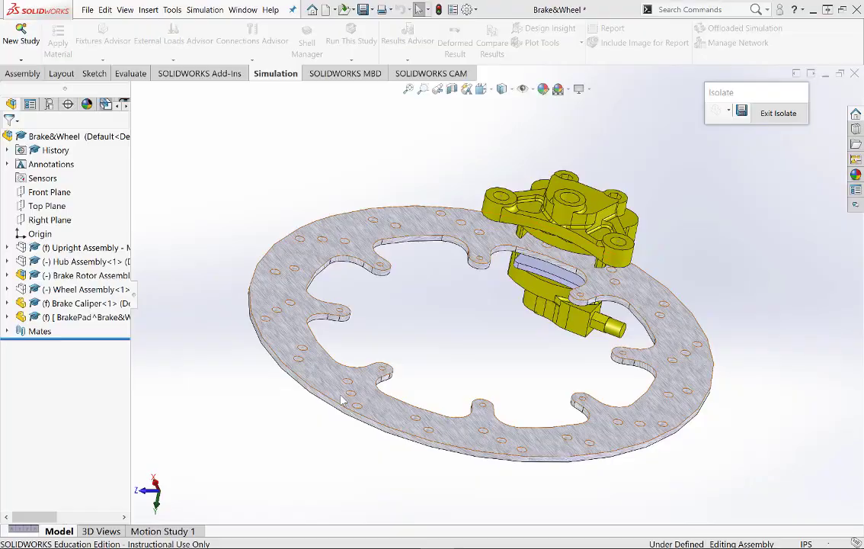
Reopen the brake pad for in-context editing and start a sketch on the extruded pad's face toward the rotor
{"action": "left_click", "coordinate": [68, 317]}
{"action": "right_click", "coordinate": [69, 317]}
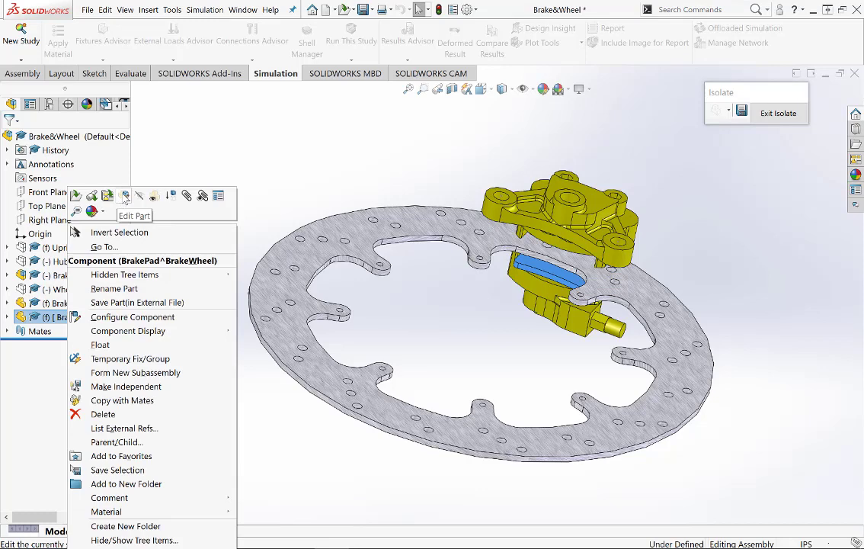
{"action": "left_click", "coordinate": [125, 196]}
{"action": "scroll", "coordinate": [604, 272], "scroll_direction": "down", "scroll_amount": 5}
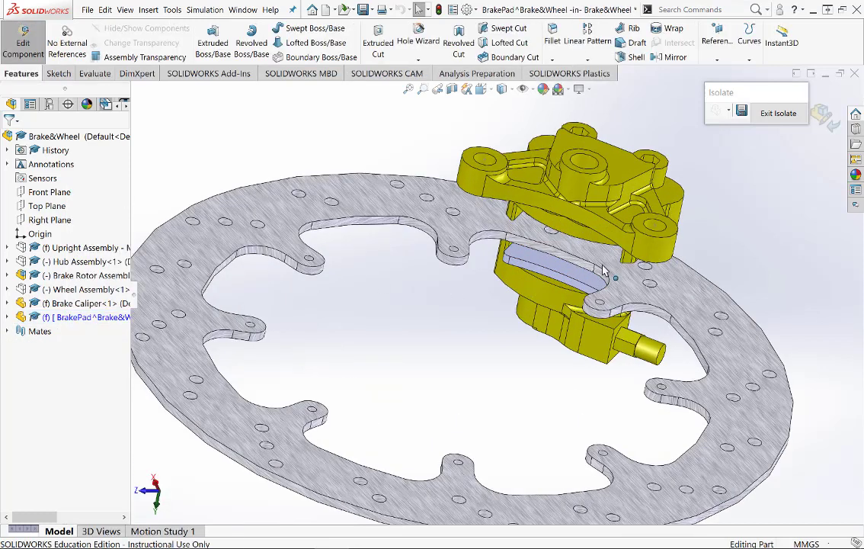
{"action": "left_click", "coordinate": [59, 74]}
{"action": "left_click", "coordinate": [204, 38]}
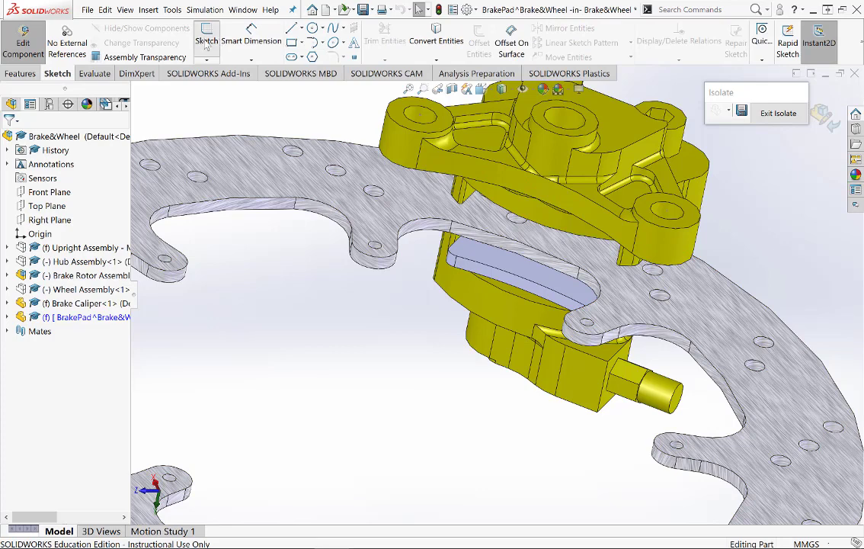
{"action": "left_click", "coordinate": [503, 262]}
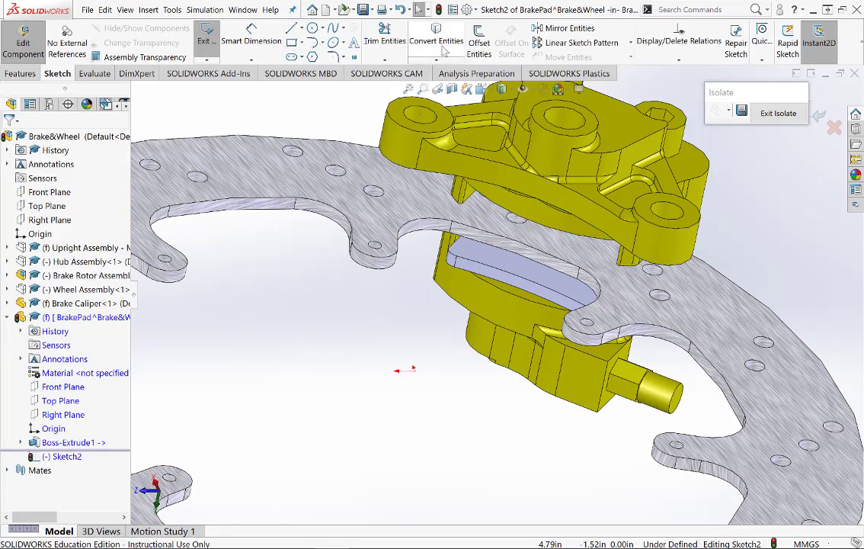
Offset the straight edge at one end of the pad face inward by 0.3 mm
{"action": "left_click", "coordinate": [480, 47]}
{"action": "scroll", "coordinate": [475, 319], "scroll_direction": "down", "scroll_amount": 2}
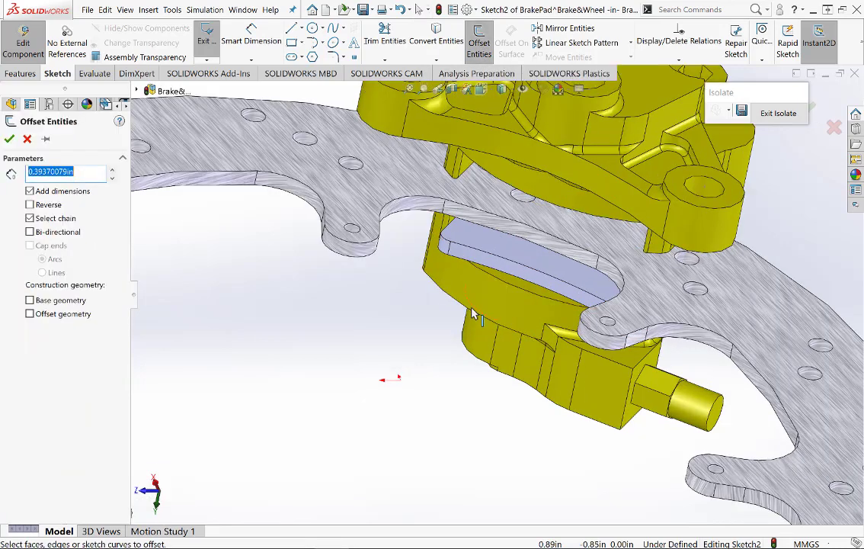
{"action": "left_click", "coordinate": [495, 267]}
{"action": "middle_click_drag", "start_coordinate": [495, 267], "coordinate": [492, 229]}
{"action": "scroll", "coordinate": [492, 229], "scroll_direction": "up", "scroll_amount": 5}
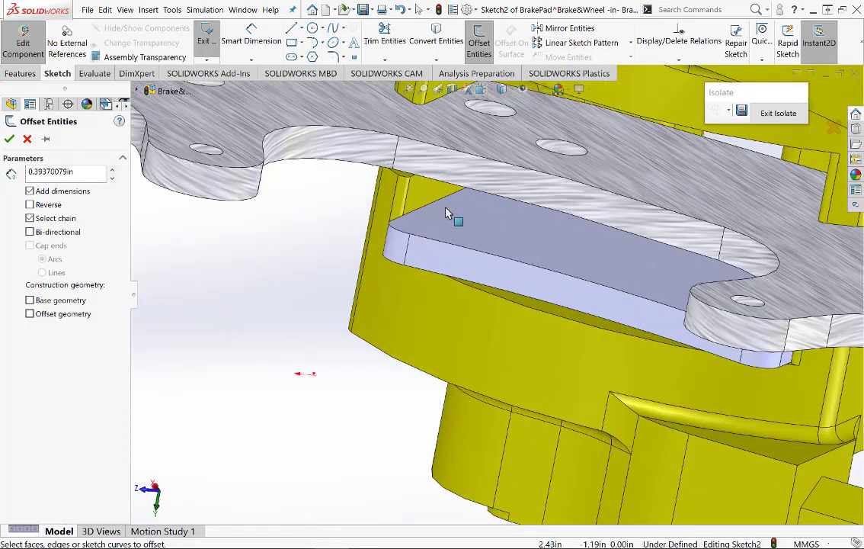
{"action": "left_click", "coordinate": [445, 204]}
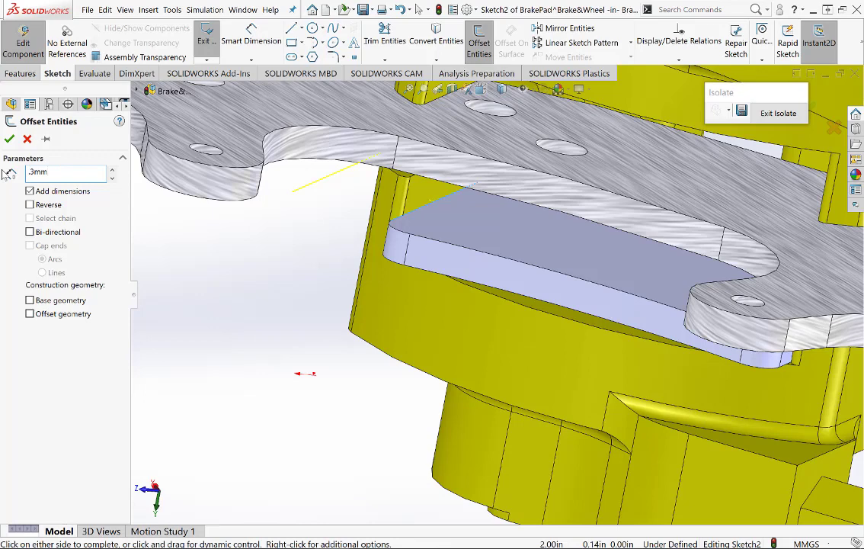
{"action": "key", "text": "Return"}
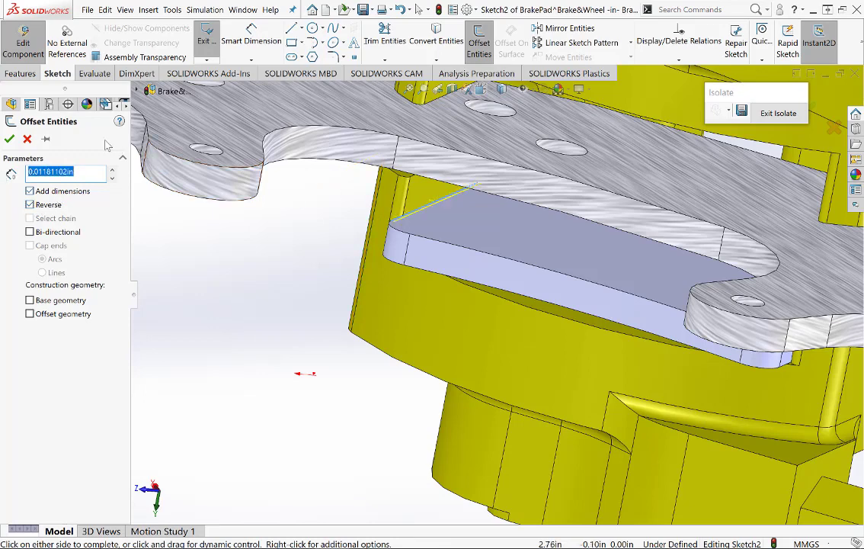
{"action": "left_click", "coordinate": [10, 139]}
Offset the straight edge at the opposite end of the pad inward by the same 0.3 mm, using the reversed direction
{"action": "middle_click_drag", "start_coordinate": [525, 266], "coordinate": [759, 295]}
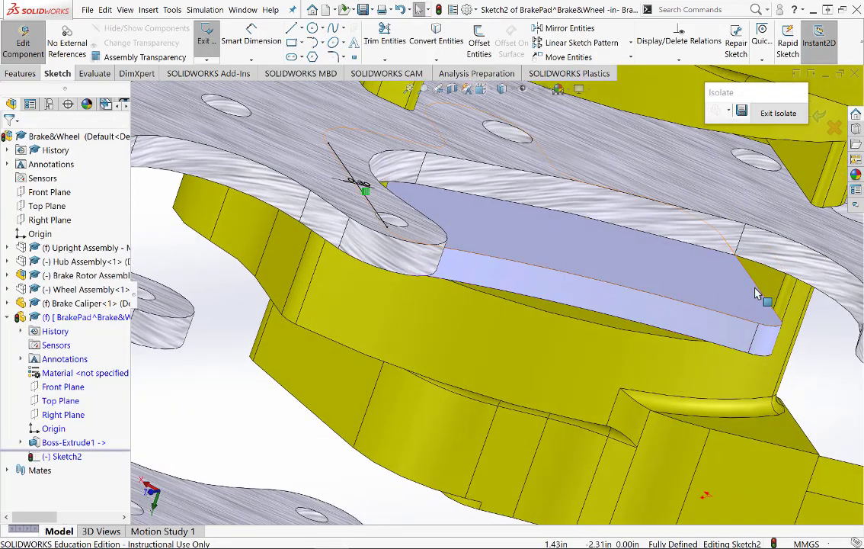
{"action": "left_click", "coordinate": [759, 292]}
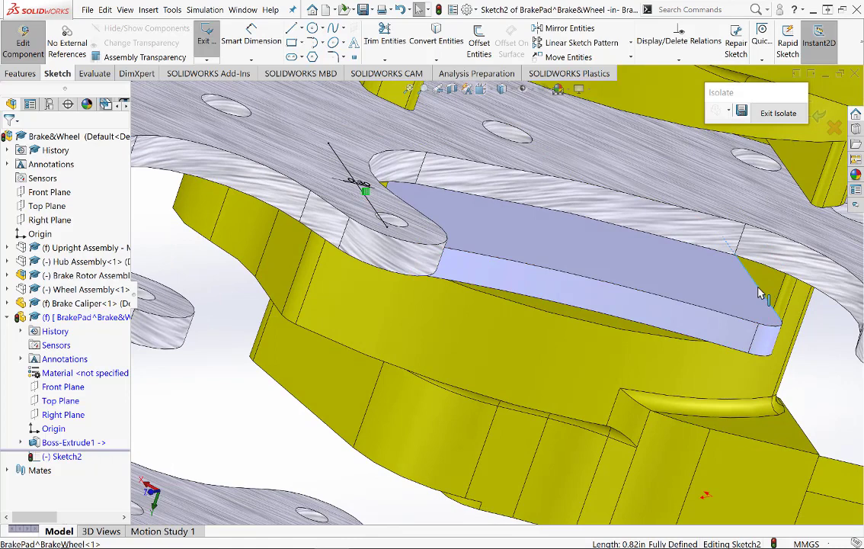
{"action": "left_click", "coordinate": [479, 40]}
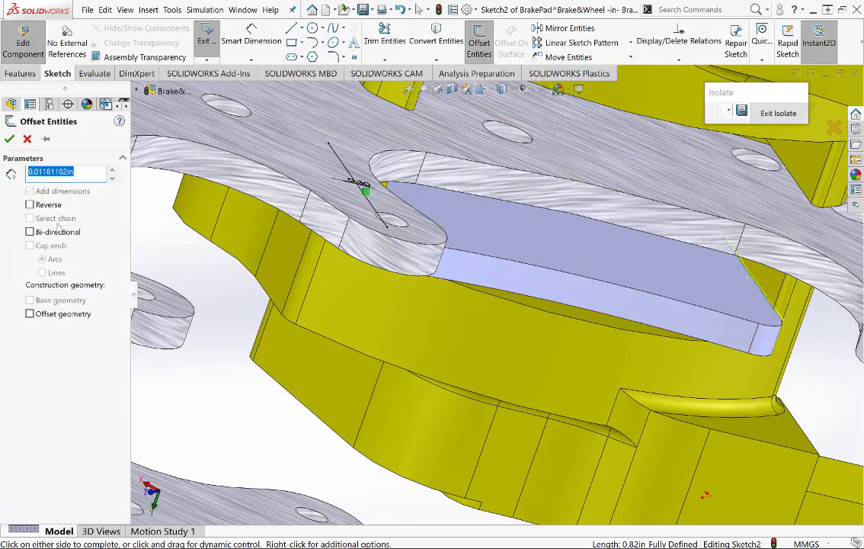
{"action": "left_click", "coordinate": [31, 204]}
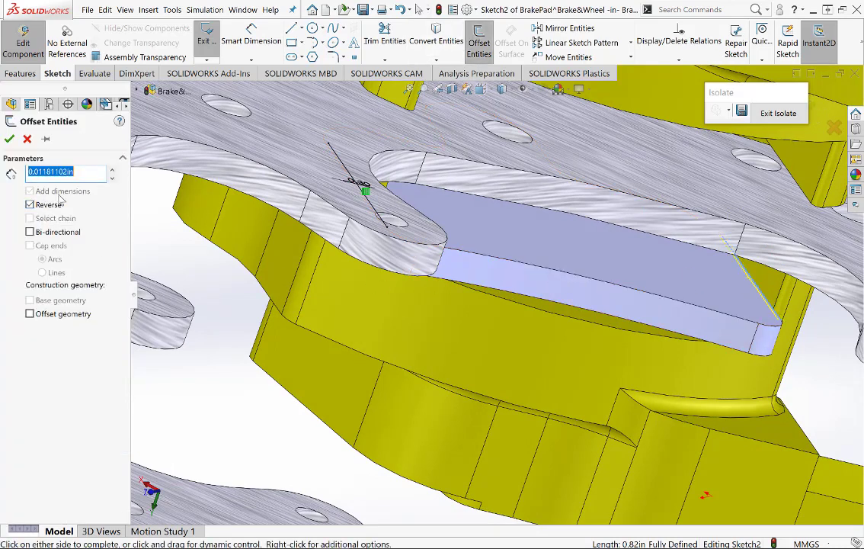
{"action": "left_click", "coordinate": [11, 141]}
Convert the rotor's curved inner edge beside the pad into a sketch arc
{"action": "middle_click_drag", "start_coordinate": [622, 305], "coordinate": [592, 306]}
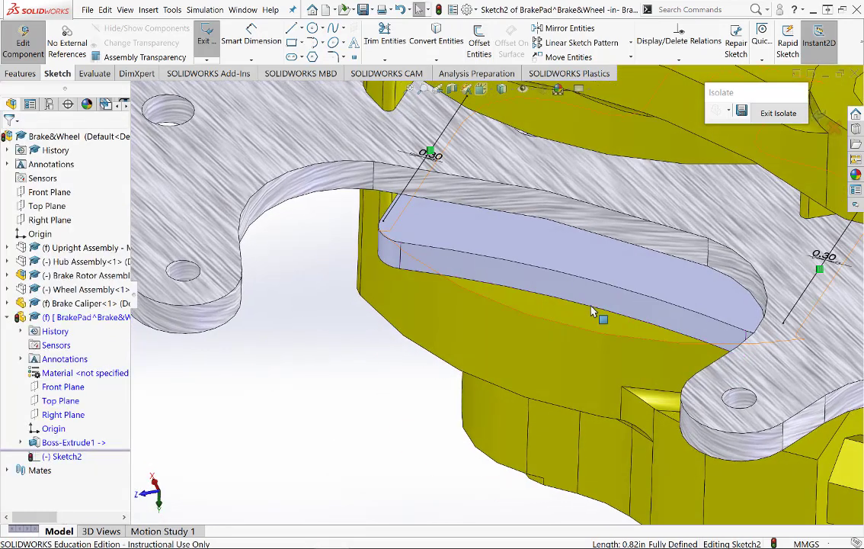
{"action": "left_click", "coordinate": [436, 41]}
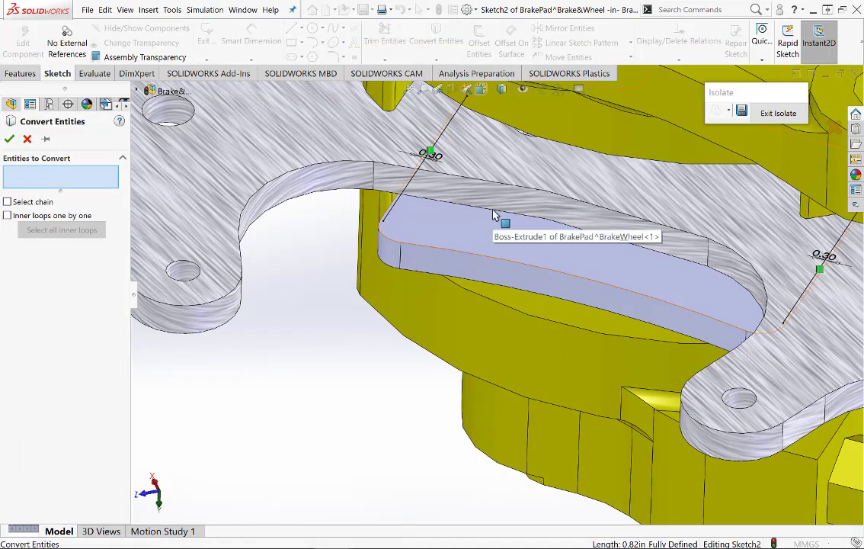
{"action": "middle_click_drag", "start_coordinate": [492, 222], "coordinate": [480, 152]}
{"action": "left_click", "coordinate": [486, 147]}
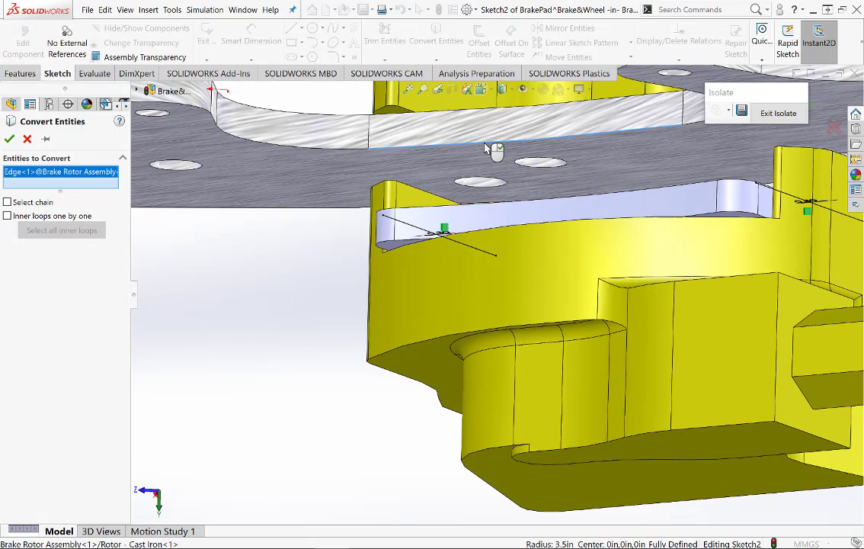
{"action": "key", "text": "Return"}
{"action": "mouse_move", "coordinate": [488, 145]}
{"action": "middle_mouse_down"}
{"action": "mouse_move", "coordinate": [468, 199]}
{"action": "mouse_move", "coordinate": [468, 251]}
{"action": "mouse_move", "coordinate": [457, 267]}
{"action": "middle_mouse_up"}
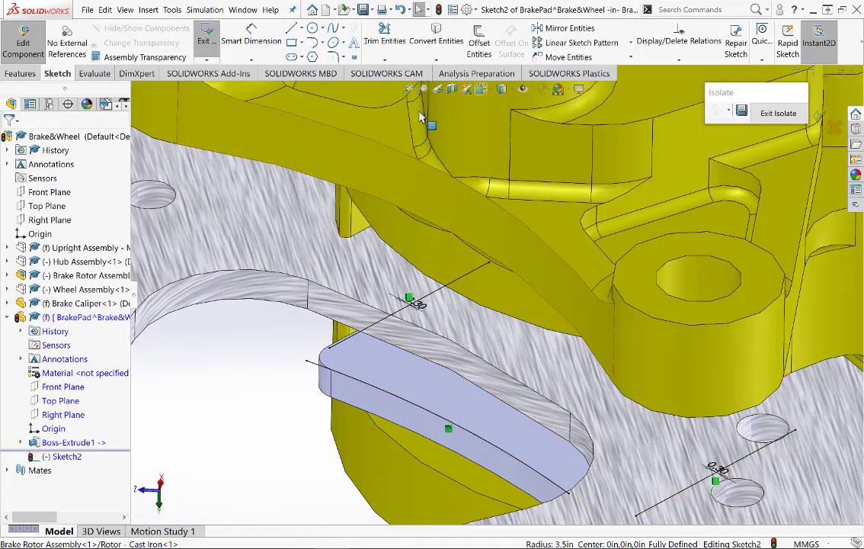
Fillet the corner between the first offset line and the converted rotor arc with a 1.5 mm radius
{"action": "left_click", "coordinate": [333, 58]}
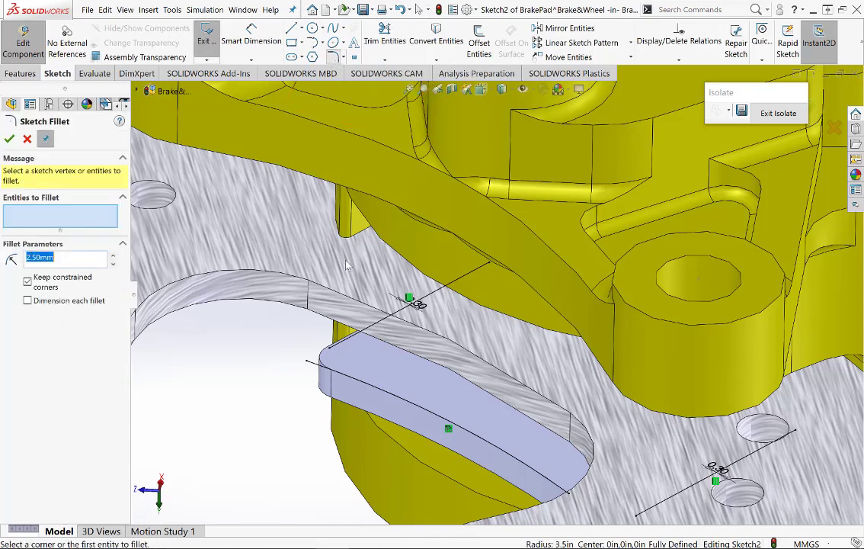
{"action": "left_click", "coordinate": [353, 343]}
{"action": "left_click", "coordinate": [353, 384]}
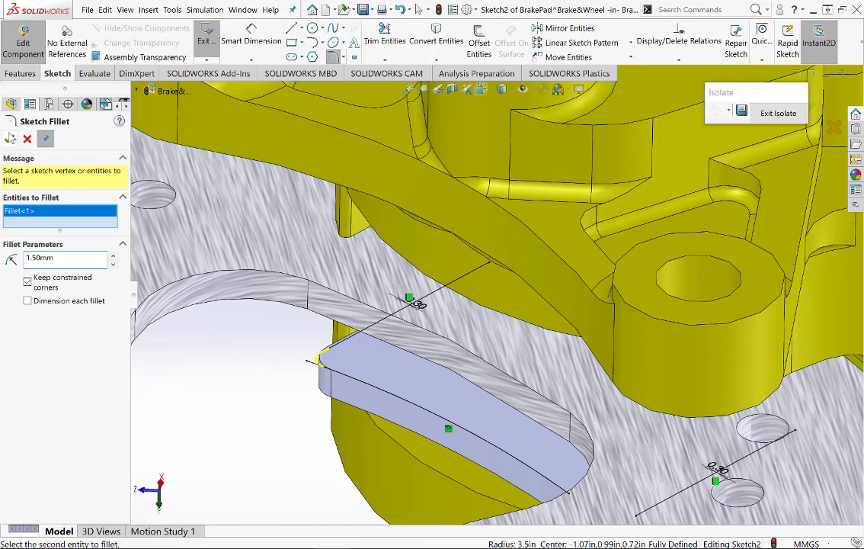
{"action": "left_click", "coordinate": [10, 140]}
{"action": "scroll", "coordinate": [552, 438], "scroll_direction": "up", "scroll_amount": 4}
{"action": "scroll", "coordinate": [584, 440], "scroll_direction": "down", "scroll_amount": 6}
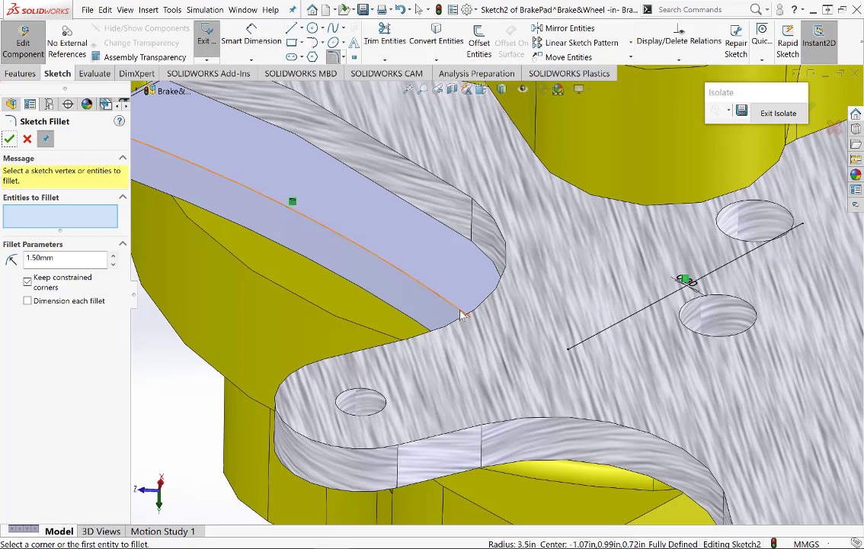
Fillet the corner between the converted inner arc and the second offset line with a 1.5 mm radius
{"action": "left_click", "coordinate": [461, 312]}
{"action": "left_click", "coordinate": [579, 347]}
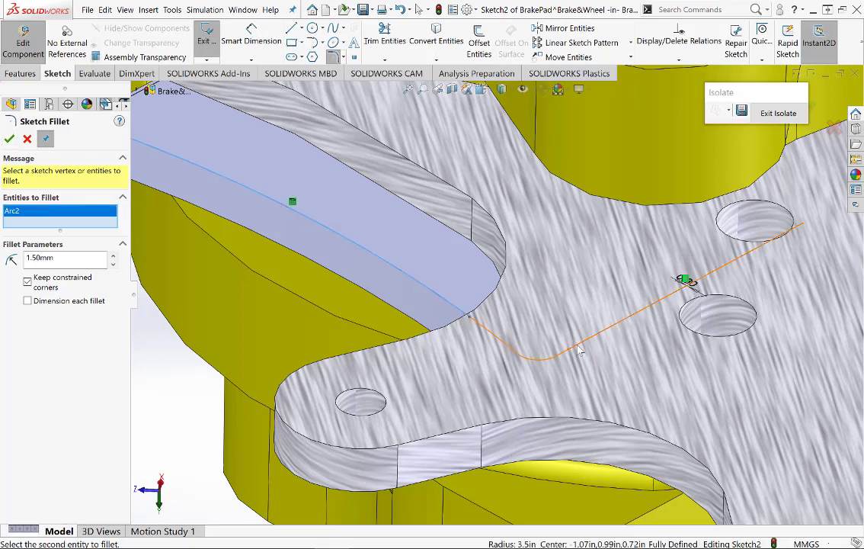
{"action": "right_click", "coordinate": [462, 287]}
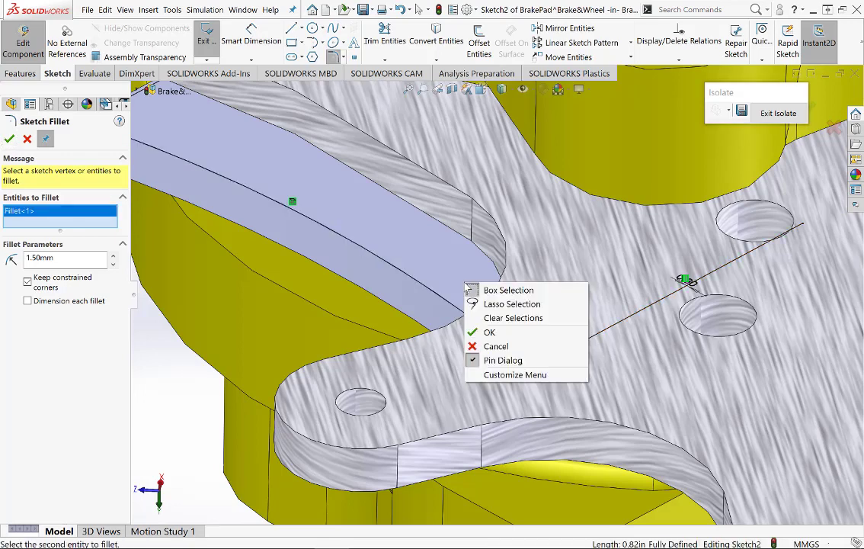
{"action": "left_click", "coordinate": [482, 332]}
{"action": "scroll", "coordinate": [488, 305], "scroll_direction": "up", "scroll_amount": 5}
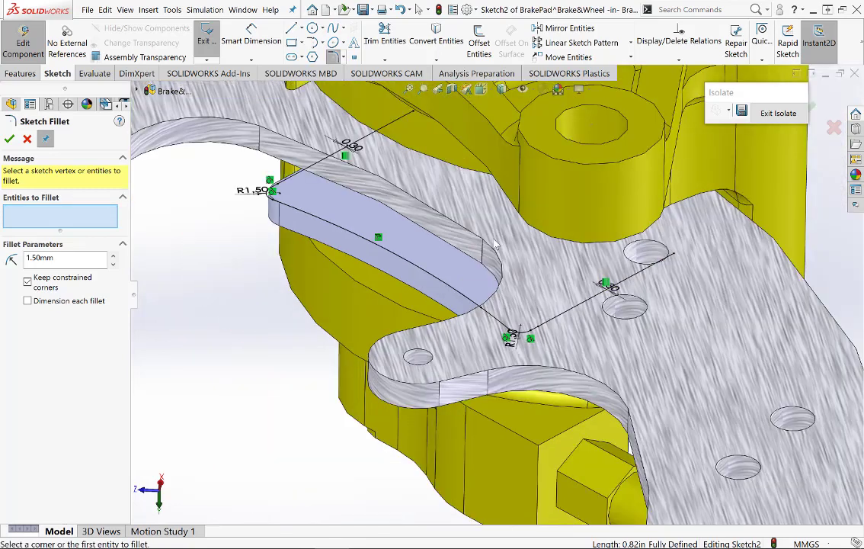
{"action": "scroll", "coordinate": [667, 333], "scroll_direction": "up", "scroll_amount": 2}
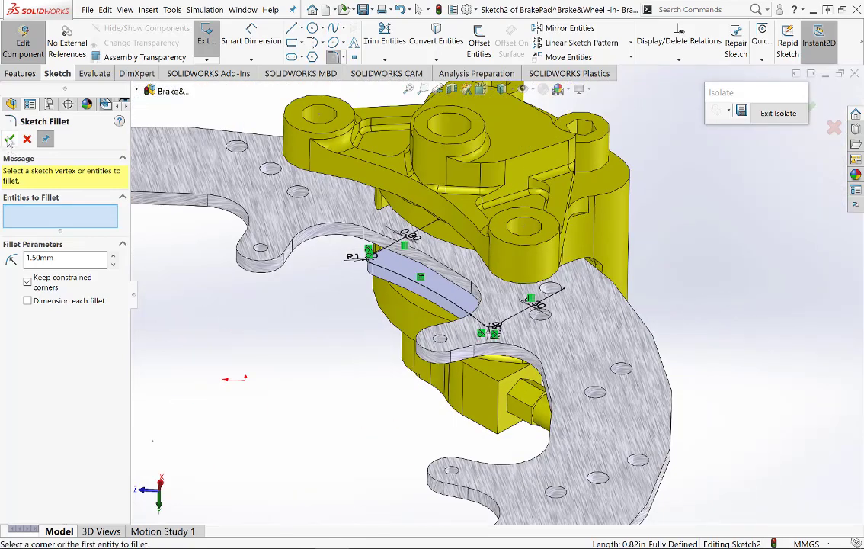
{"action": "left_click", "coordinate": [9, 138]}
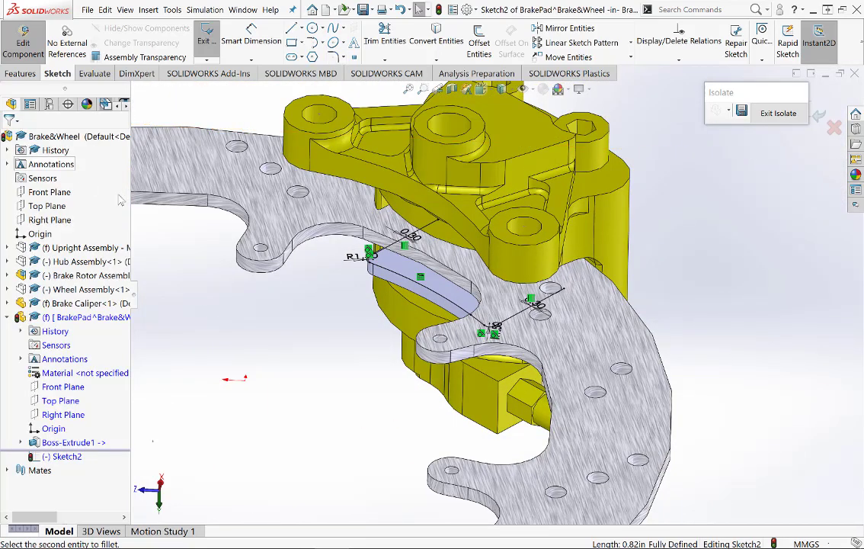
Convert the rotor's outer circular edge into a sketch entity
{"action": "left_click", "coordinate": [440, 40]}
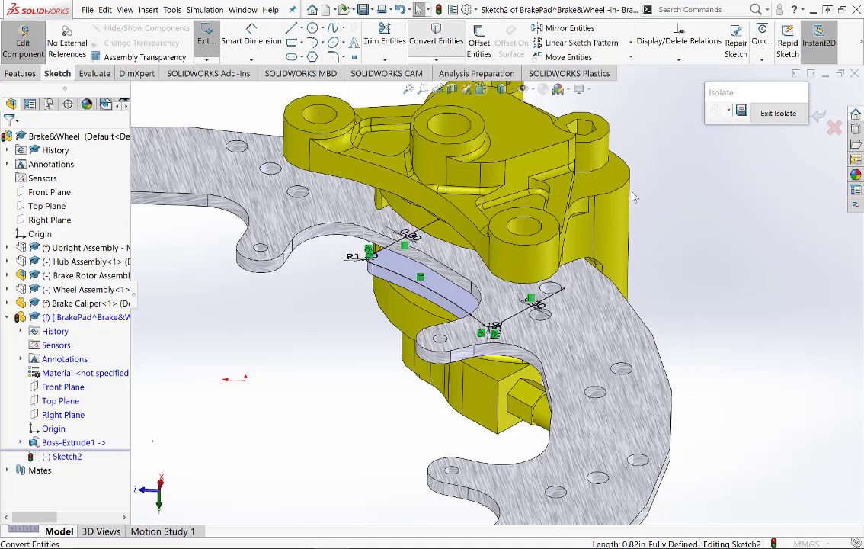
{"action": "left_click", "coordinate": [662, 366]}
{"action": "right_click", "coordinate": [662, 366]}
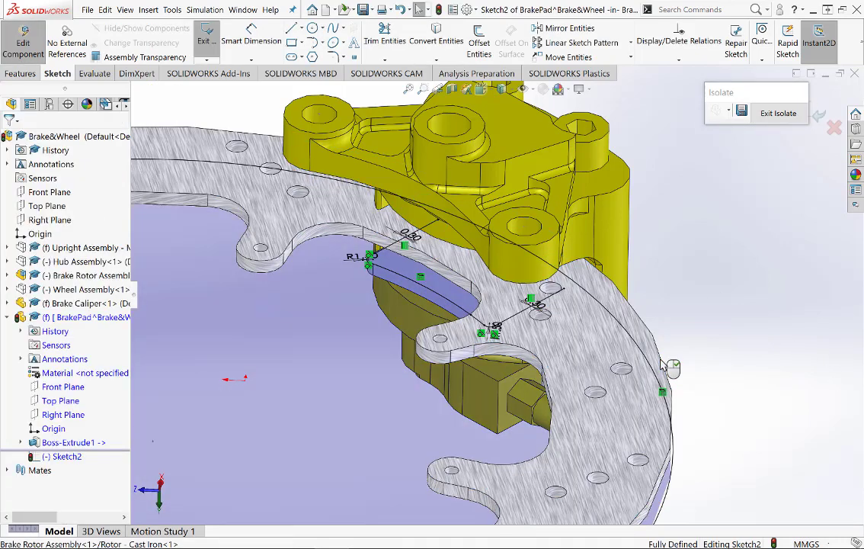
Extend the free ends of both offset lines past the converted outer rotor circle
{"action": "middle_click_drag", "start_coordinate": [737, 329], "coordinate": [551, 297]}
{"action": "scroll", "coordinate": [526, 290], "scroll_direction": "down", "scroll_amount": 10}
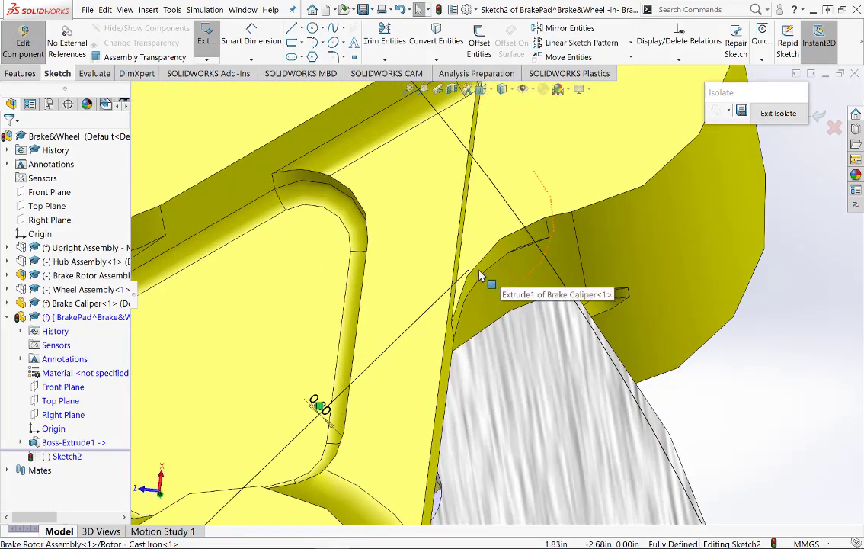
{"action": "mouse_move", "coordinate": [470, 272]}
{"action": "left_mouse_down"}
{"action": "mouse_move", "coordinate": [603, 196]}
{"action": "mouse_move", "coordinate": [580, 163]}
{"action": "left_mouse_up"}
{"action": "scroll", "coordinate": [331, 131], "scroll_direction": "up", "scroll_amount": 8}
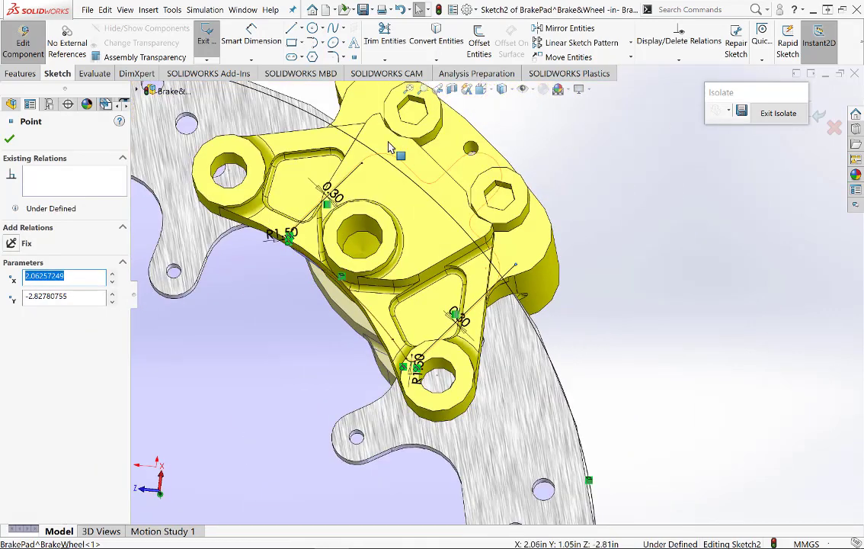
{"action": "scroll", "coordinate": [387, 144], "scroll_direction": "down", "scroll_amount": 5}
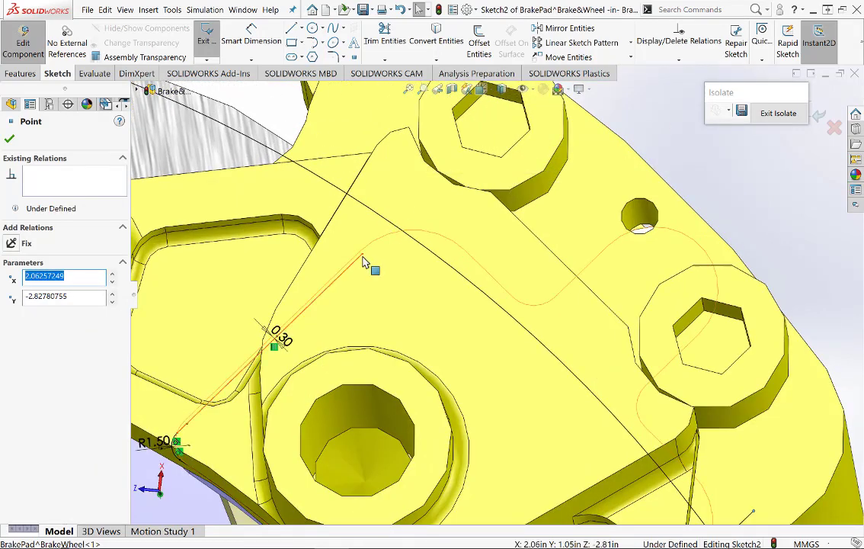
{"action": "mouse_move", "coordinate": [364, 258]}
{"action": "left_mouse_down"}
{"action": "mouse_move", "coordinate": [473, 199]}
{"action": "mouse_move", "coordinate": [446, 180]}
{"action": "left_mouse_up"}
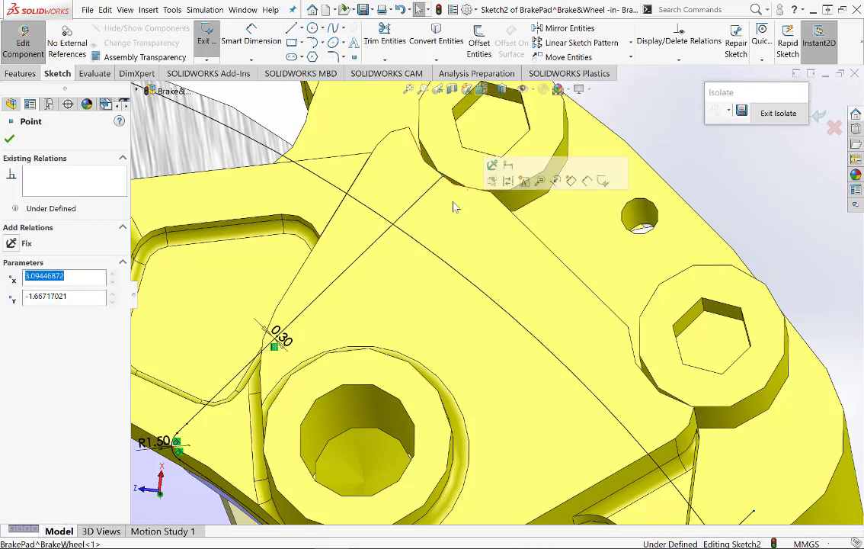
{"action": "left_click", "coordinate": [8, 141]}
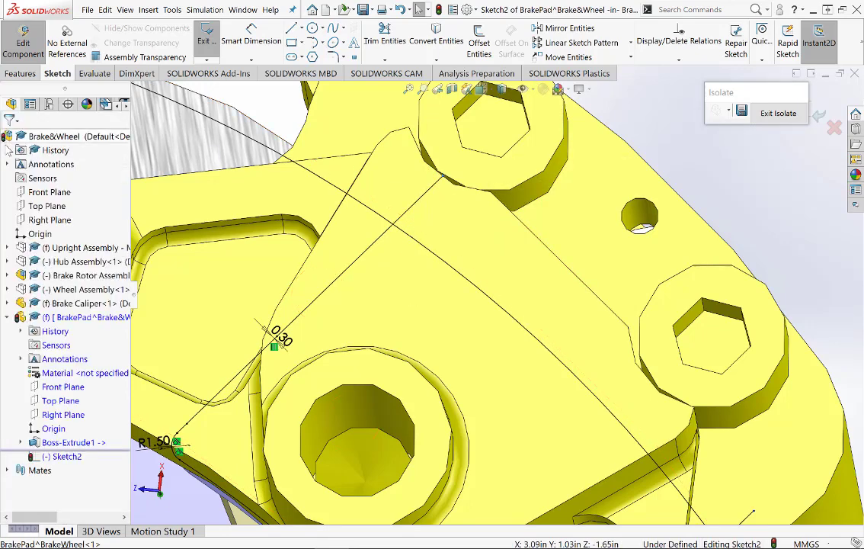
Power-trim the excess of the outer circle and both offset lines back to their intersections to close the friction pad profile
{"action": "left_click", "coordinate": [382, 38]}
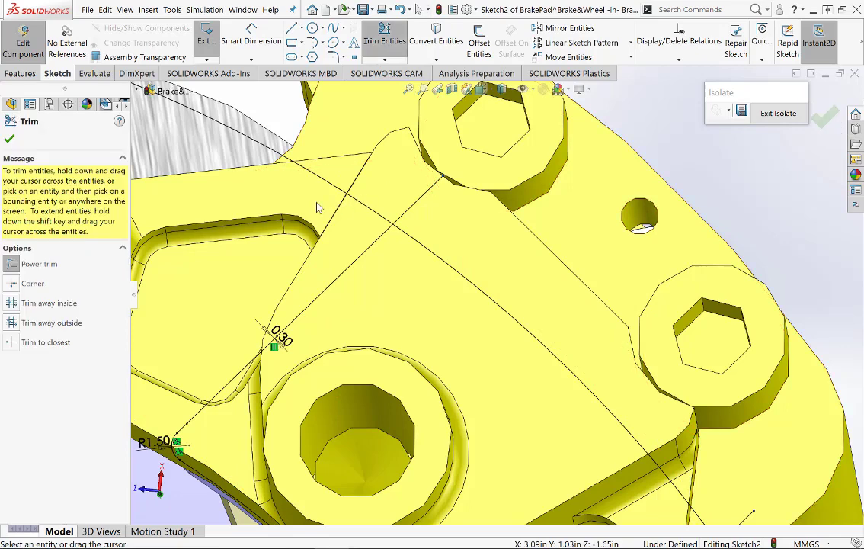
{"action": "left_click_drag", "start_coordinate": [318, 207], "coordinate": [385, 192]}
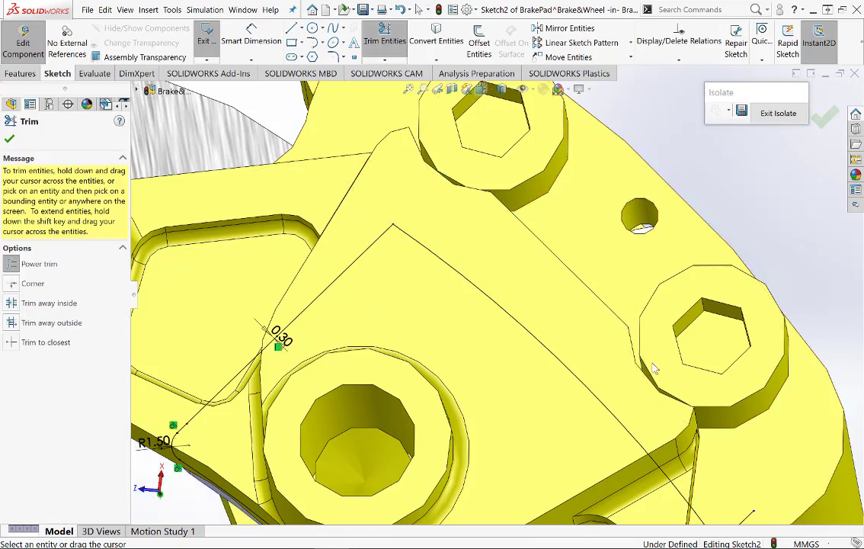
{"action": "scroll", "coordinate": [650, 365], "scroll_direction": "down", "scroll_amount": 2}
{"action": "scroll", "coordinate": [601, 382], "scroll_direction": "up", "scroll_amount": 5}
{"action": "scroll", "coordinate": [545, 366], "scroll_direction": "down", "scroll_amount": 4}
{"action": "scroll", "coordinate": [606, 431], "scroll_direction": "up", "scroll_amount": 1}
{"action": "scroll", "coordinate": [607, 434], "scroll_direction": "up", "scroll_amount": 3}
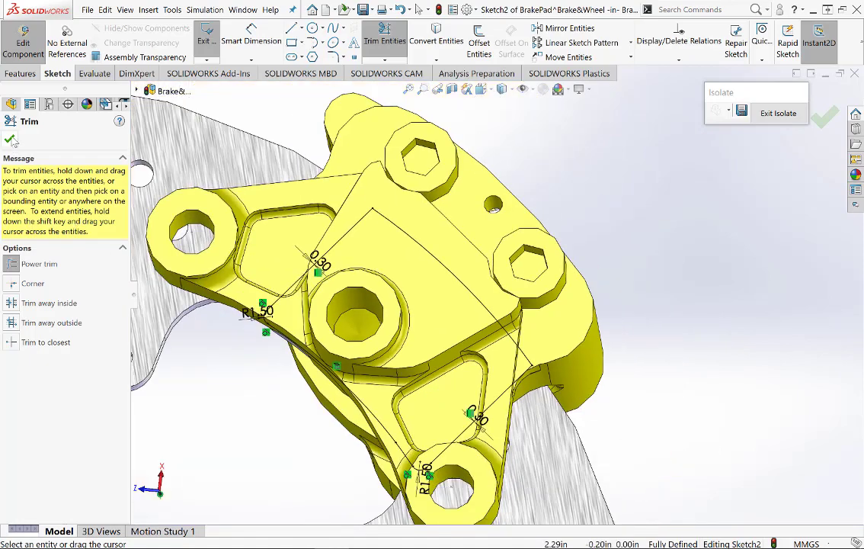
{"action": "left_click", "coordinate": [10, 139]}
Set up a boss extrusion of the friction pad profile with Offset From Surface, referencing the rotor face nearest the pad
{"action": "scroll", "coordinate": [291, 436], "scroll_direction": "down", "scroll_amount": 1}
{"action": "mouse_move", "coordinate": [291, 436]}
{"action": "middle_mouse_down"}
{"action": "mouse_move", "coordinate": [339, 347]}
{"action": "mouse_move", "coordinate": [299, 411]}
{"action": "middle_mouse_up"}
{"action": "scroll", "coordinate": [299, 411], "scroll_direction": "up", "scroll_amount": 3}
{"action": "scroll", "coordinate": [315, 447], "scroll_direction": "up", "scroll_amount": 2}
{"action": "middle_click_drag", "start_coordinate": [378, 416], "coordinate": [378, 373]}
{"action": "scroll", "coordinate": [380, 374], "scroll_direction": "down", "scroll_amount": 3}
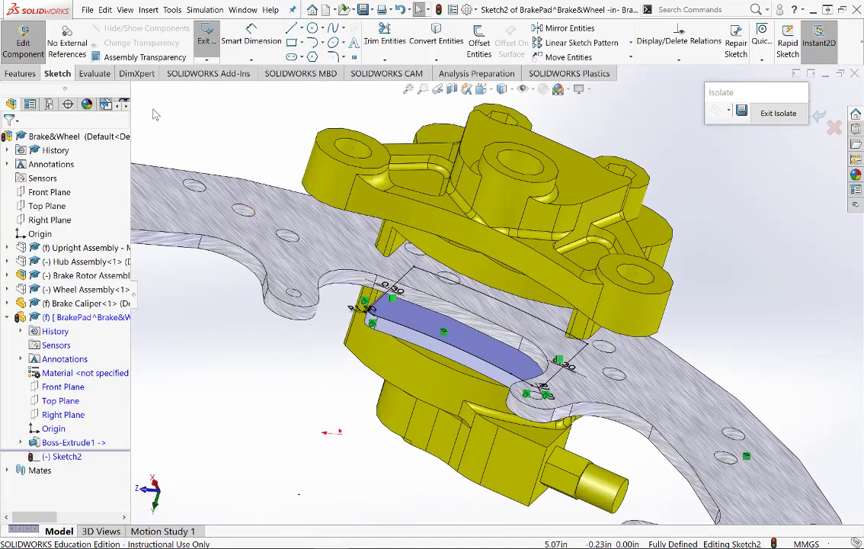
{"action": "left_click", "coordinate": [20, 74]}
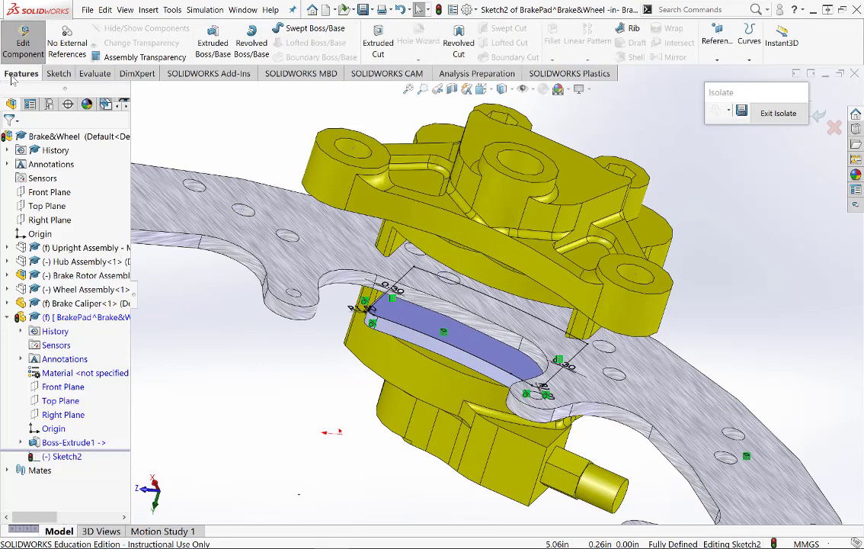
{"action": "left_click", "coordinate": [223, 48]}
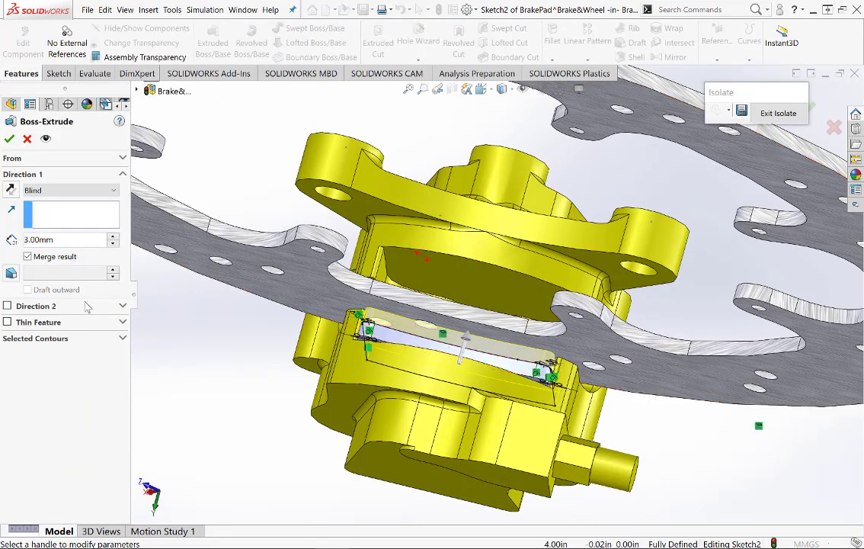
{"action": "left_click", "coordinate": [61, 192]}
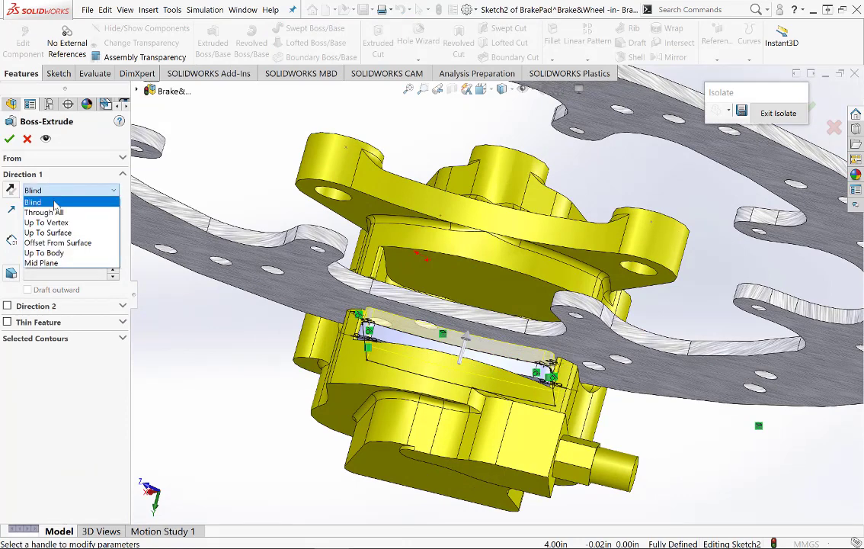
{"action": "left_click", "coordinate": [56, 243]}
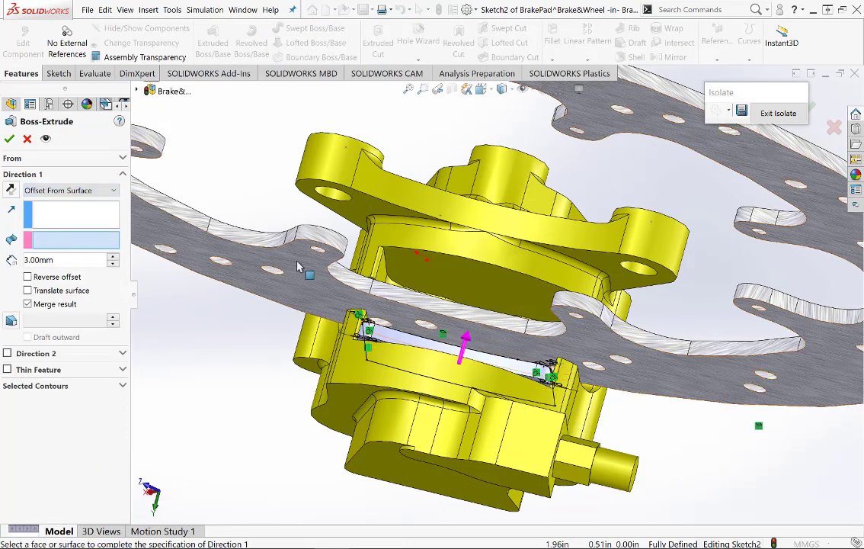
{"action": "scroll", "coordinate": [312, 317], "scroll_direction": "down", "scroll_amount": 3}
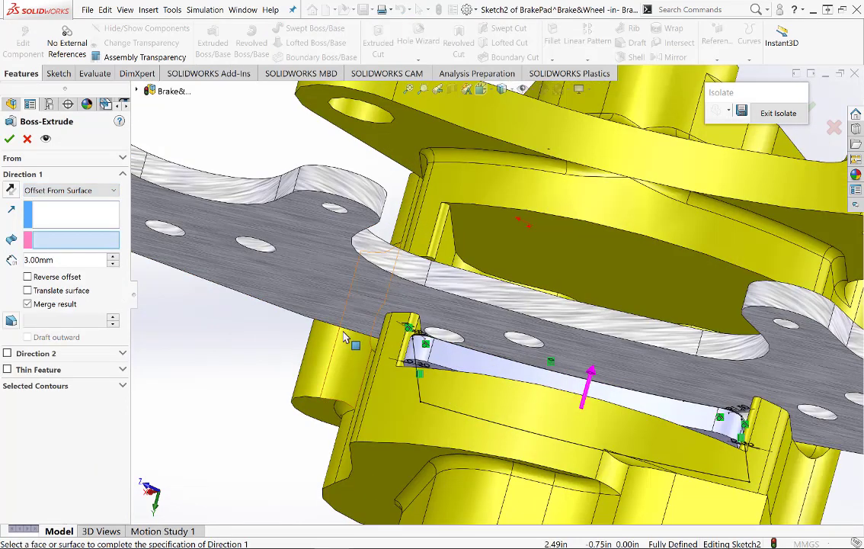
{"action": "left_click", "coordinate": [321, 262]}
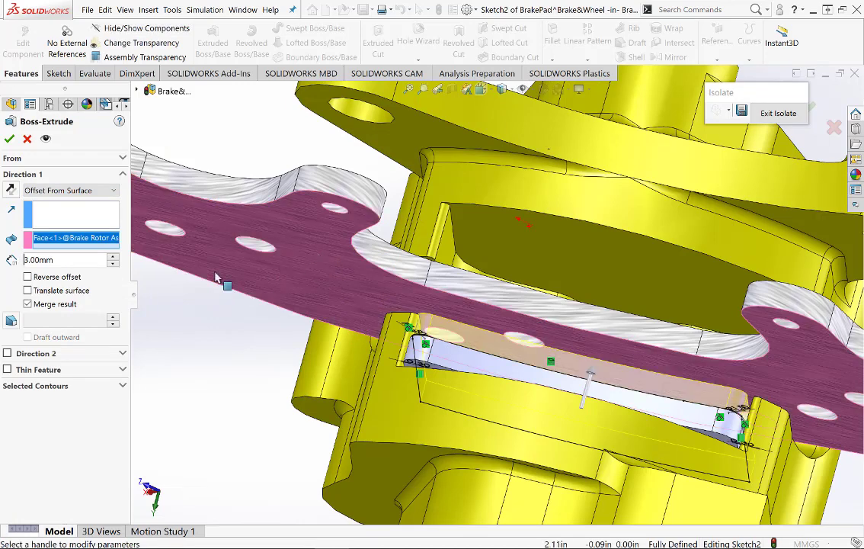
Set the offset distance from the rotor face to 2 mm and complete the merged extrusion
{"action": "key", "text": "ctrl+shift+z"}
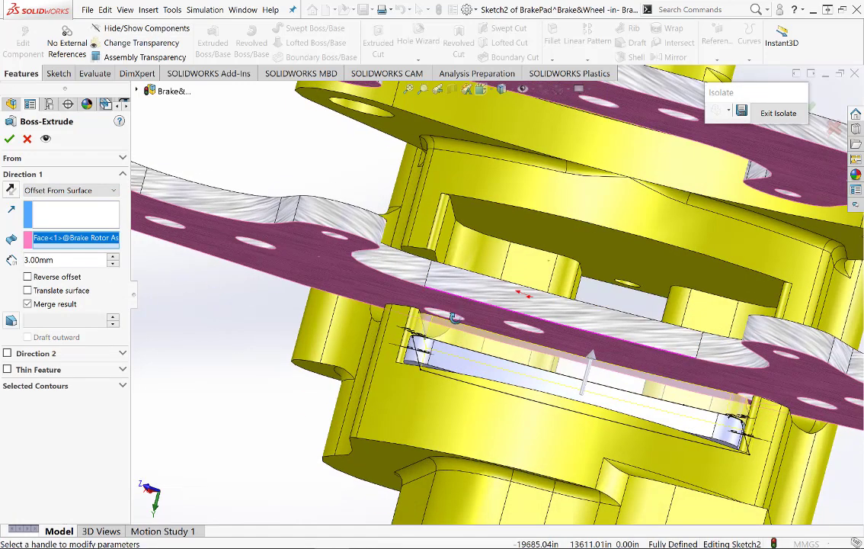
{"action": "scroll", "coordinate": [422, 273], "scroll_direction": "down", "scroll_amount": 3}
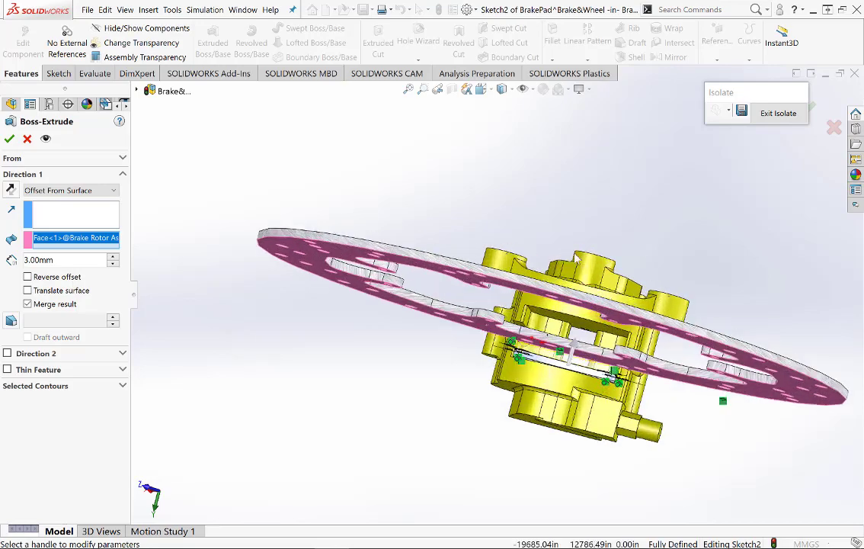
{"action": "middle_click_drag", "start_coordinate": [637, 282], "coordinate": [629, 313]}
{"action": "scroll", "coordinate": [484, 324], "scroll_direction": "down", "scroll_amount": 6}
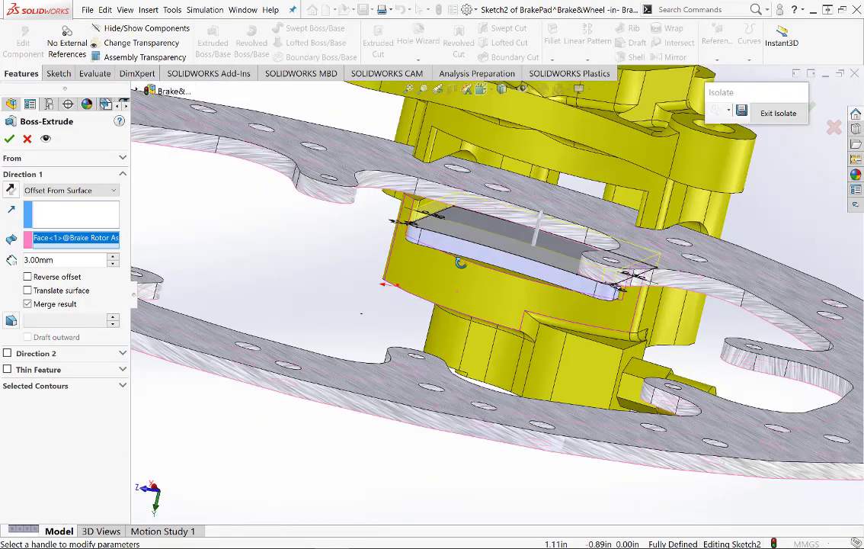
{"action": "middle_click_drag", "start_coordinate": [460, 262], "coordinate": [462, 203]}
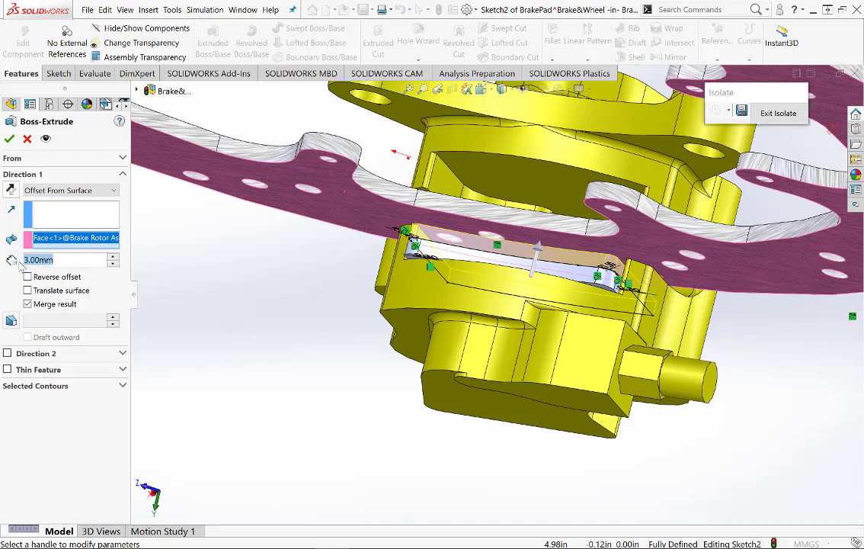
{"action": "type", "text": "2"}
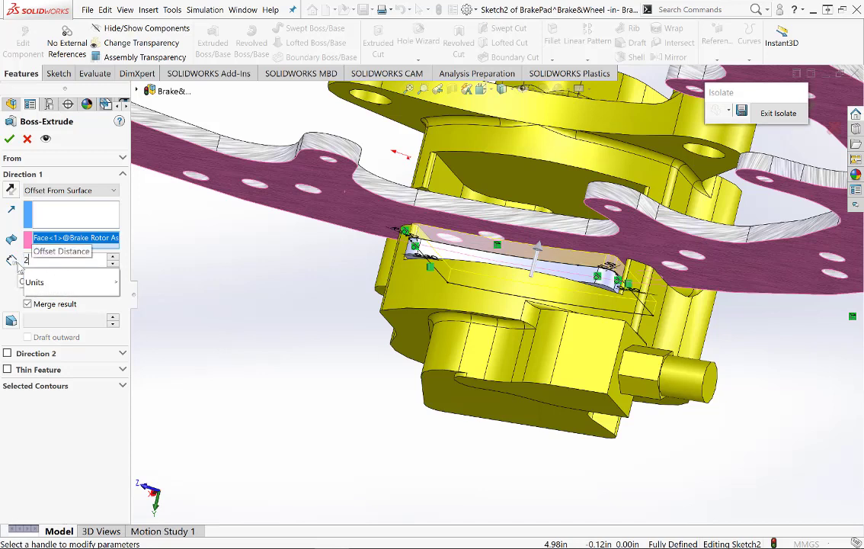
{"action": "key", "text": "Return"}
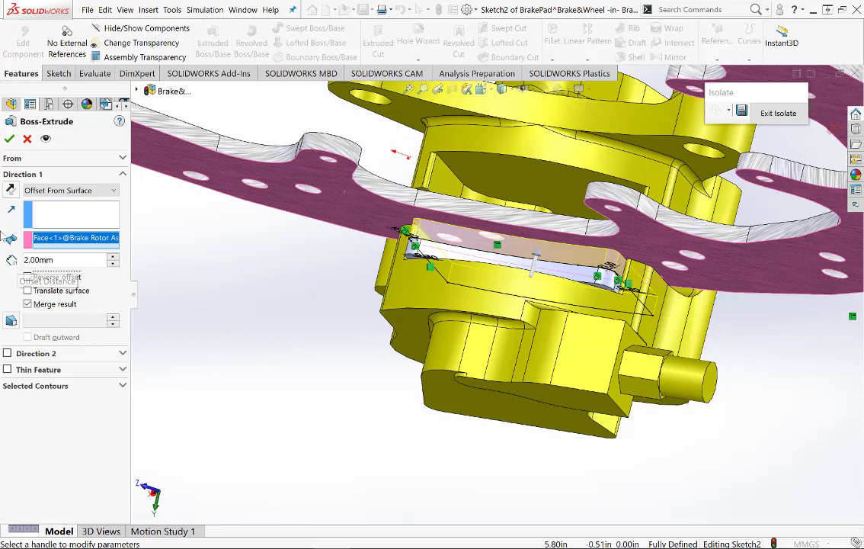
{"action": "left_click", "coordinate": [9, 138]}
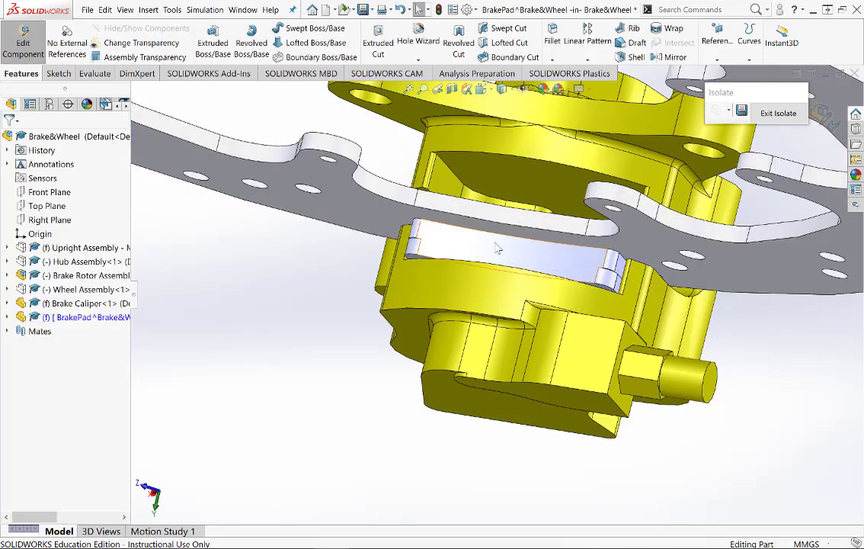
Start a new sketch on the brake pad backing plate's tab face visible through the caliper's side window
{"action": "middle_click_drag", "start_coordinate": [494, 272], "coordinate": [474, 331]}
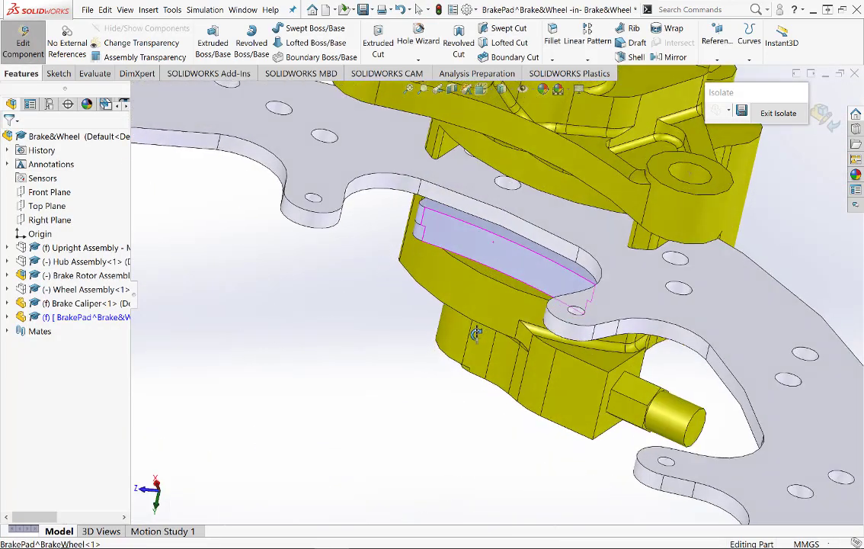
{"action": "scroll", "coordinate": [372, 351], "scroll_direction": "up", "scroll_amount": 3}
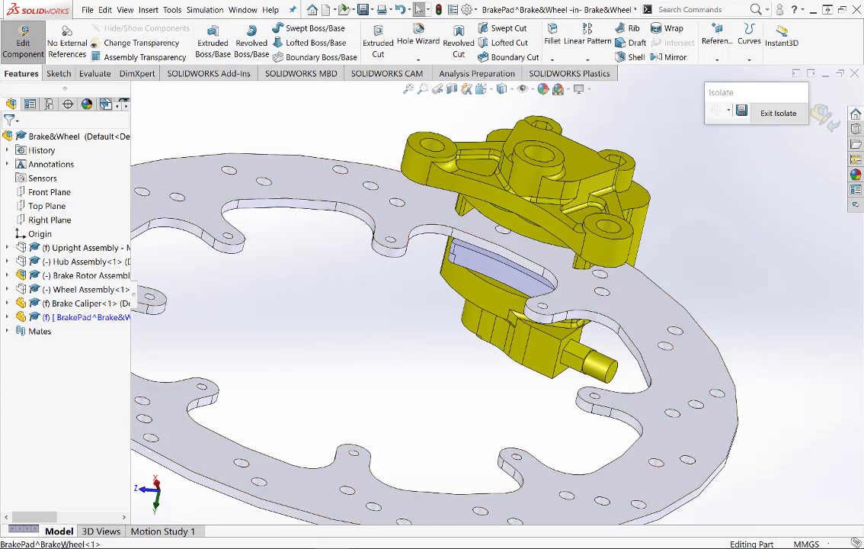
{"action": "scroll", "coordinate": [666, 240], "scroll_direction": "up", "scroll_amount": 3}
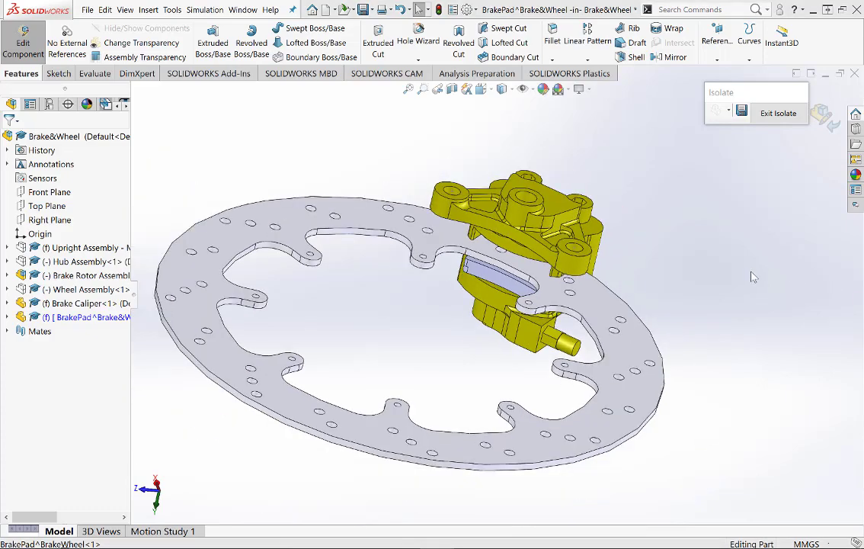
{"action": "middle_click_drag", "start_coordinate": [641, 185], "coordinate": [682, 200]}
{"action": "scroll", "coordinate": [683, 200], "scroll_direction": "down", "scroll_amount": 6}
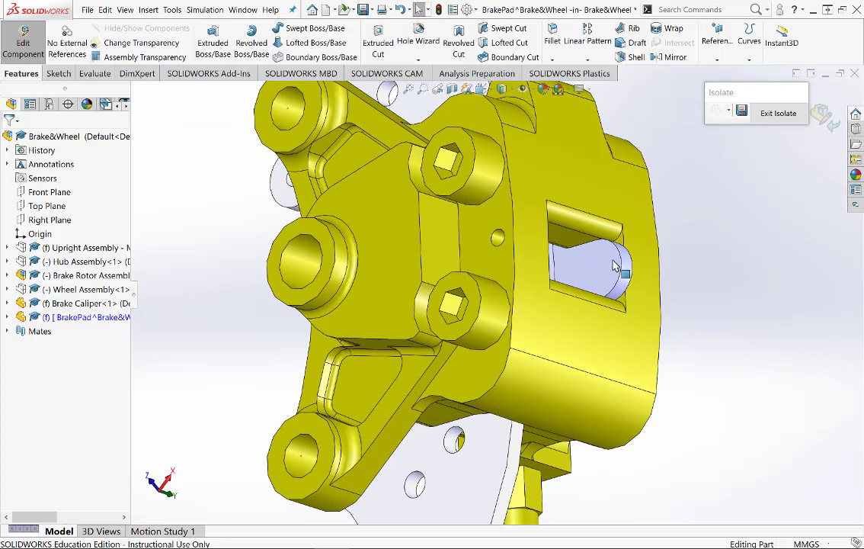
{"action": "mouse_move", "coordinate": [640, 245]}
{"action": "middle_mouse_down"}
{"action": "mouse_move", "coordinate": [621, 228]}
{"action": "mouse_move", "coordinate": [576, 228]}
{"action": "mouse_move", "coordinate": [615, 227]}
{"action": "mouse_move", "coordinate": [620, 251]}
{"action": "middle_mouse_up"}
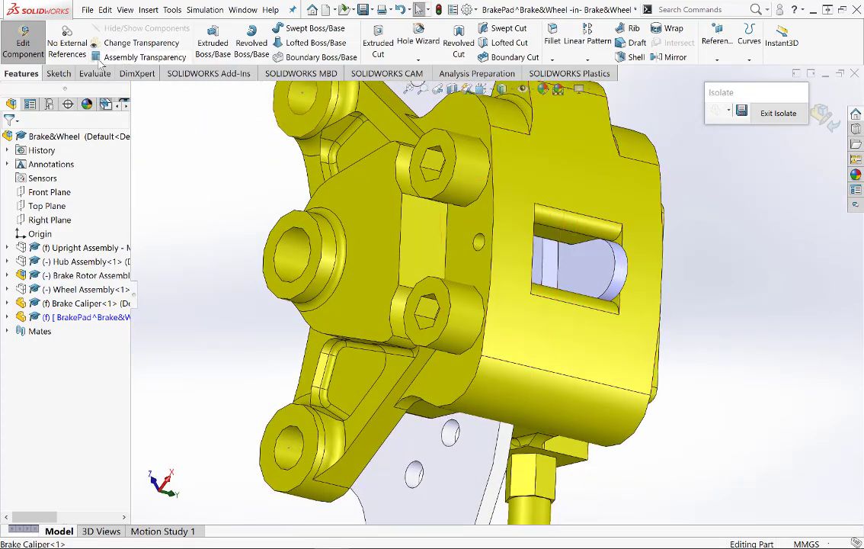
{"action": "left_click", "coordinate": [59, 74]}
{"action": "left_click", "coordinate": [207, 32]}
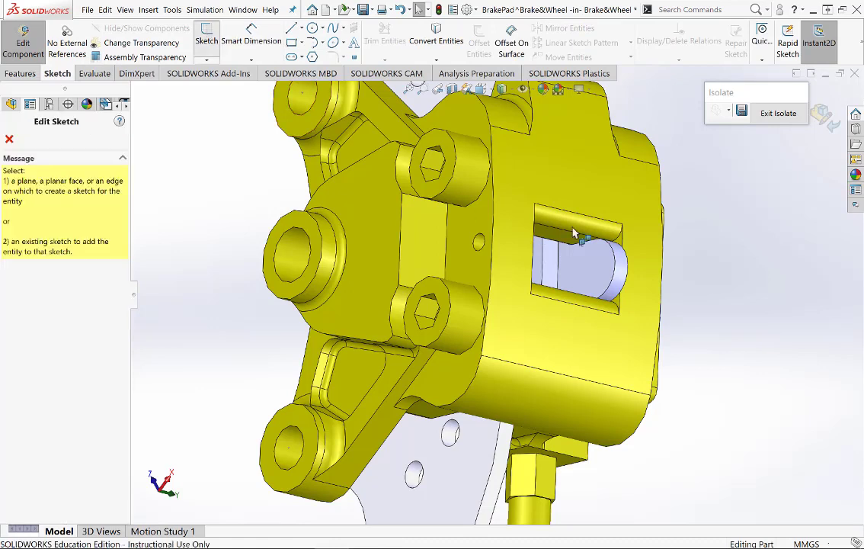
{"action": "left_click", "coordinate": [588, 272]}
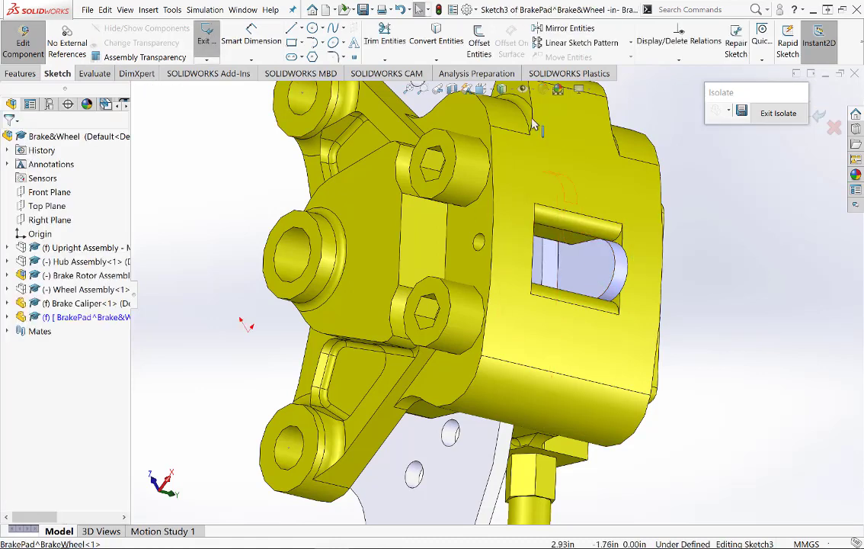
Convert the circular edge of the caliper's small pin hole into the pad sketch and exit the sketch
{"action": "left_click", "coordinate": [435, 42]}
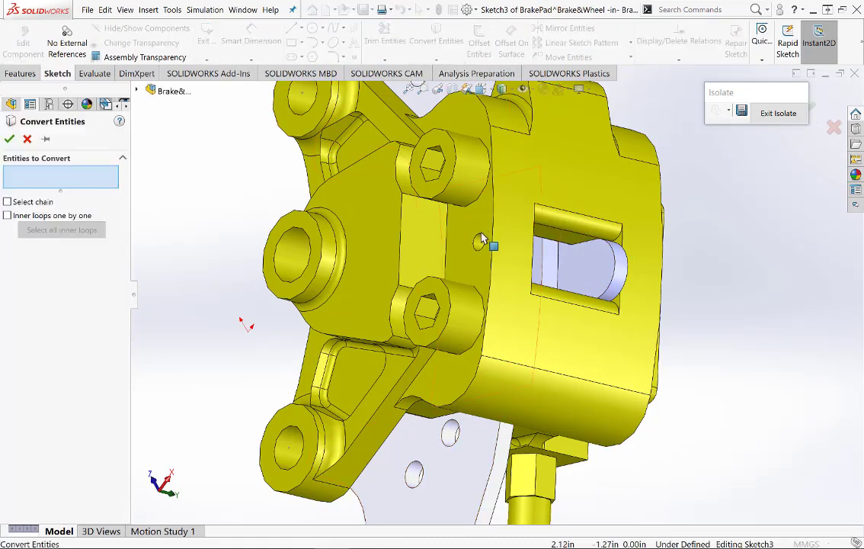
{"action": "middle_click_drag", "start_coordinate": [486, 244], "coordinate": [537, 245]}
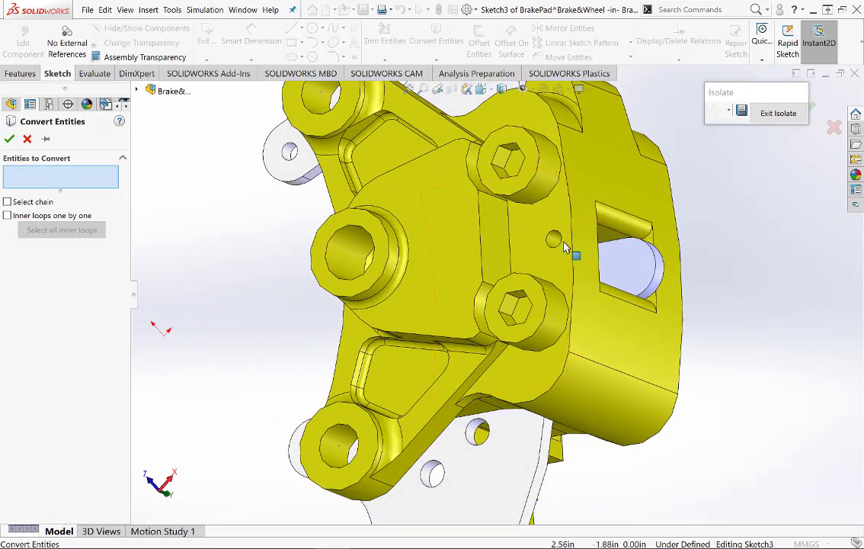
{"action": "middle_click_drag", "start_coordinate": [559, 240], "coordinate": [639, 244]}
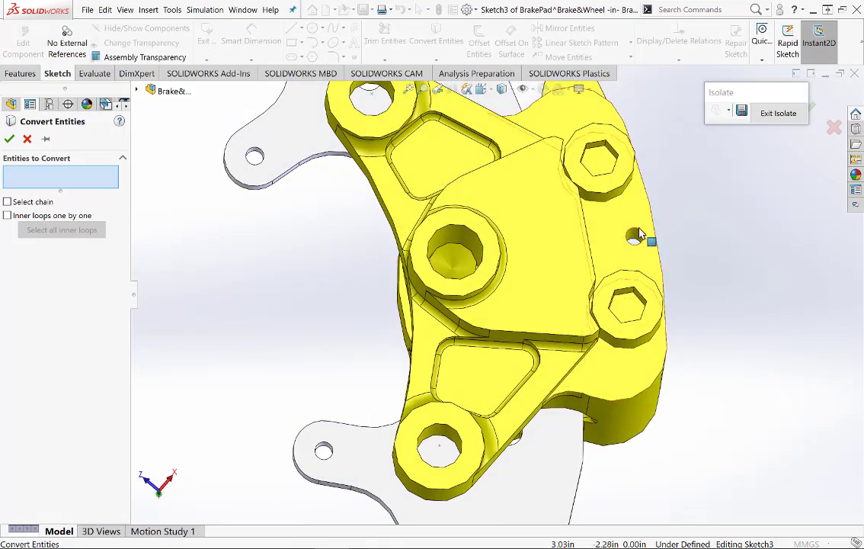
{"action": "left_click", "coordinate": [645, 232]}
{"action": "middle_click_drag", "start_coordinate": [714, 221], "coordinate": [741, 229]}
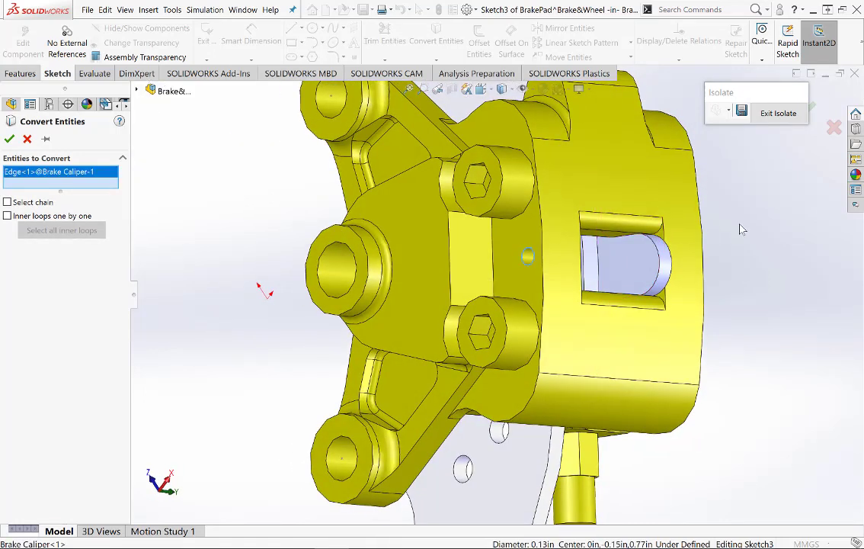
{"action": "left_click", "coordinate": [9, 139]}
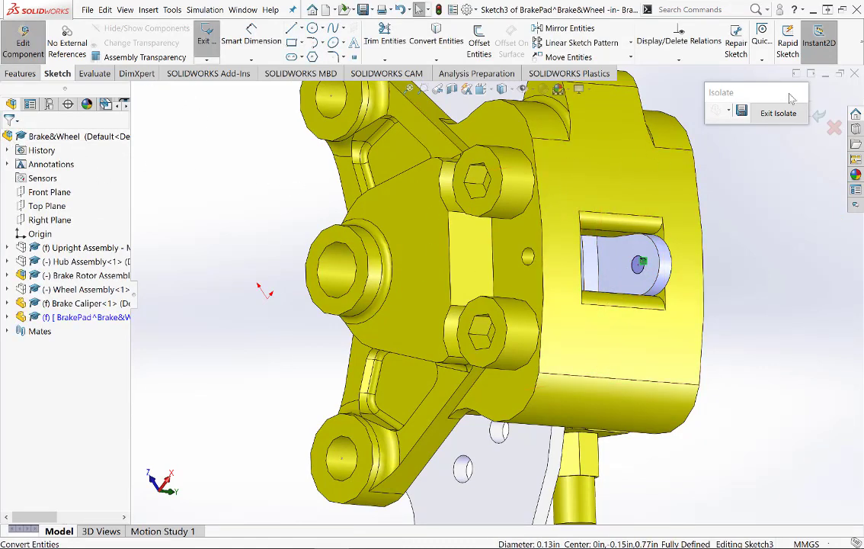
{"action": "left_click", "coordinate": [819, 116]}
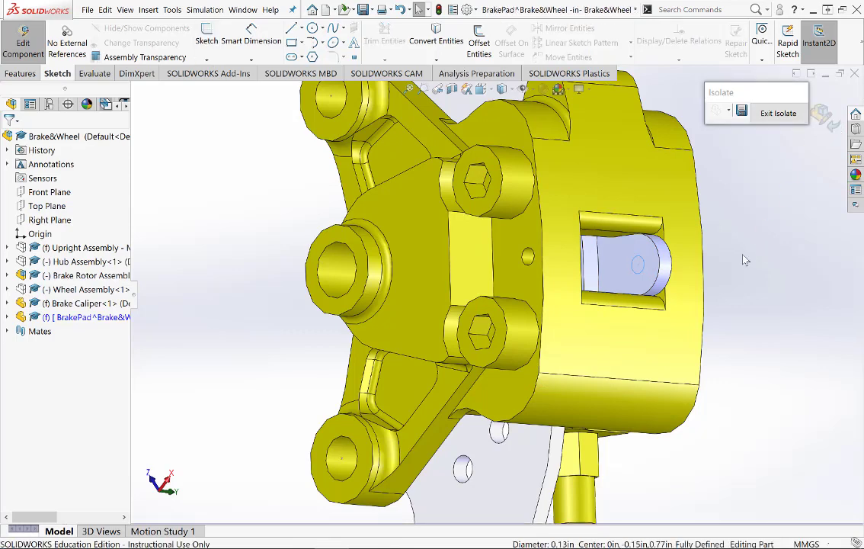
Finish editing the brake pad in context and return to the Brake&Wheel assembly
{"action": "scroll", "coordinate": [745, 269], "scroll_direction": "up", "scroll_amount": 2}
{"action": "scroll", "coordinate": [746, 273], "scroll_direction": "up", "scroll_amount": 1}
{"action": "middle_click_drag", "start_coordinate": [745, 274], "coordinate": [792, 220]}
{"action": "scroll", "coordinate": [458, 334], "scroll_direction": "up", "scroll_amount": 3}
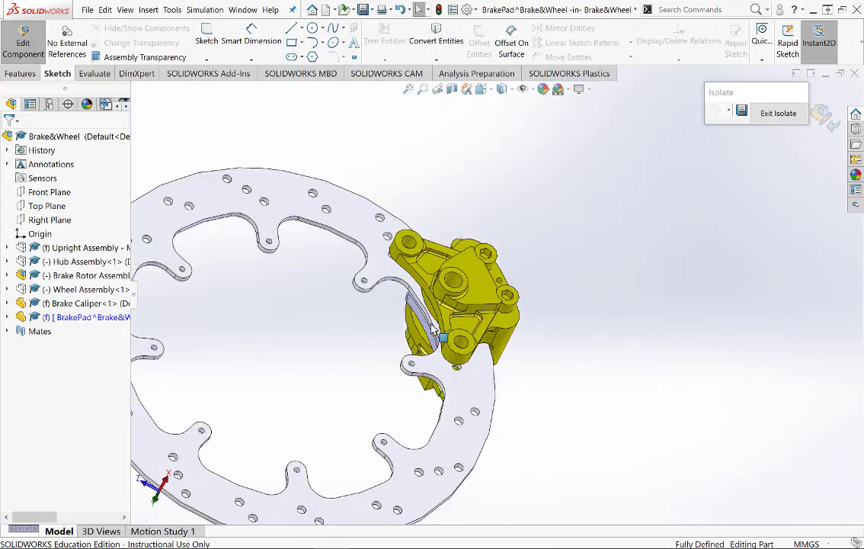
{"action": "scroll", "coordinate": [372, 365], "scroll_direction": "down", "scroll_amount": 3}
{"action": "scroll", "coordinate": [373, 361], "scroll_direction": "down", "scroll_amount": 1}
{"action": "left_click", "coordinate": [77, 317]}
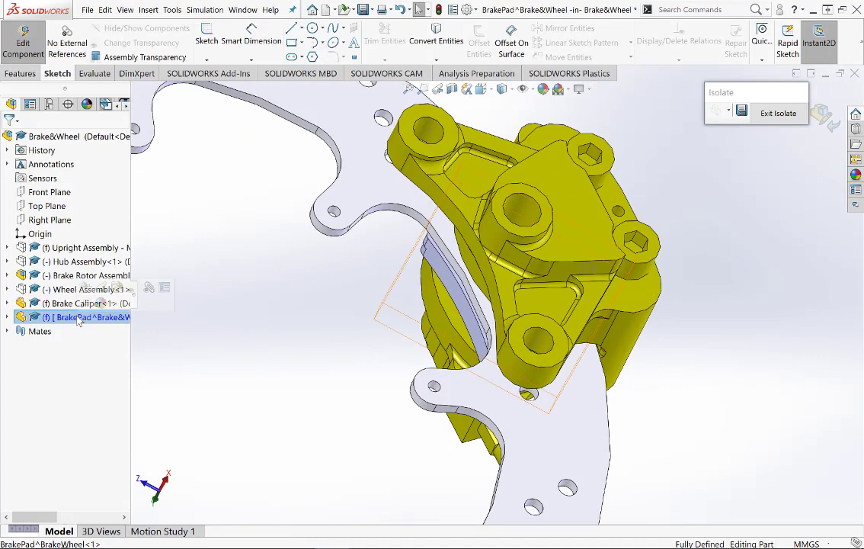
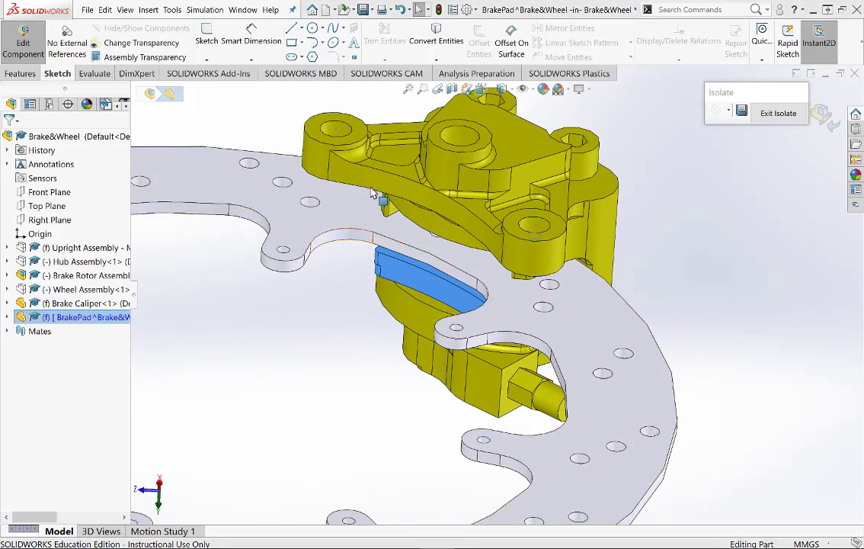
{"action": "left_click", "coordinate": [408, 89]}
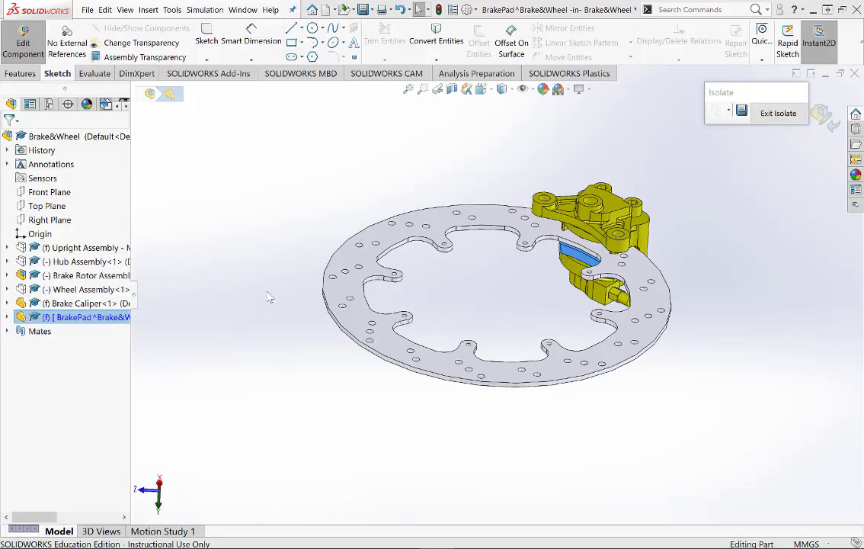
{"action": "left_click", "coordinate": [24, 44]}
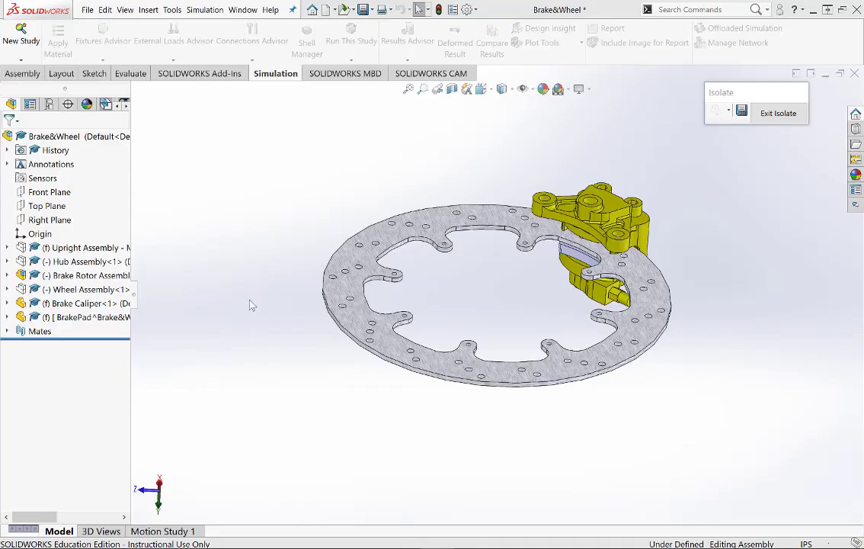
Open the BrakePad part in its own window and view the friction side with the tab
{"action": "left_click", "coordinate": [107, 319]}
{"action": "right_click", "coordinate": [108, 319]}
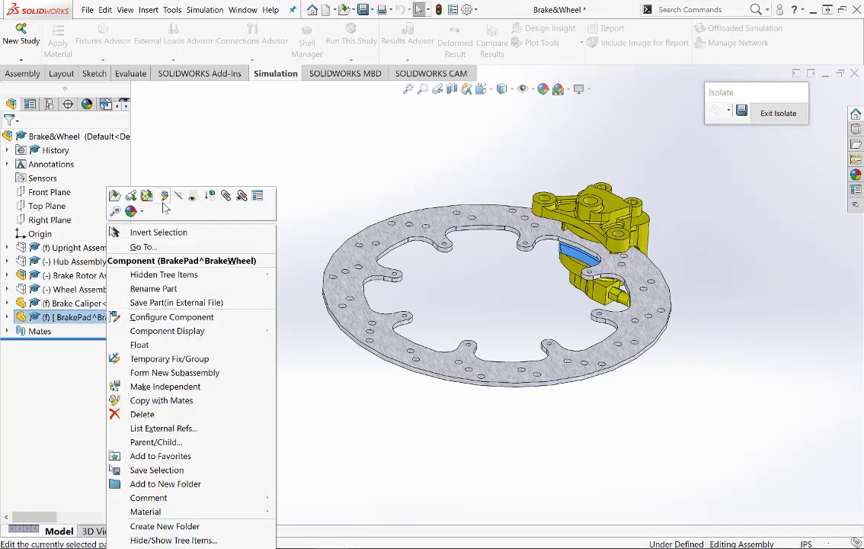
{"action": "left_click", "coordinate": [114, 197]}
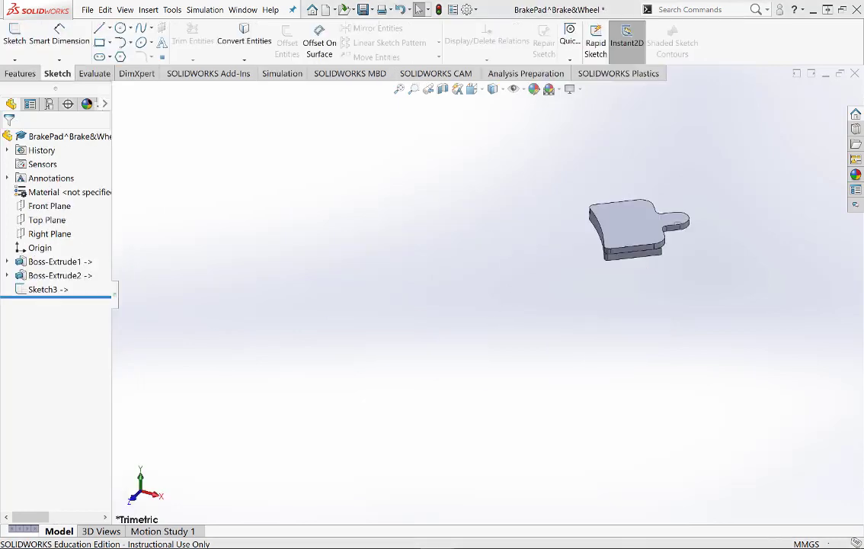
{"action": "left_click", "coordinate": [399, 89]}
{"action": "middle_click_drag", "start_coordinate": [666, 324], "coordinate": [631, 186]}
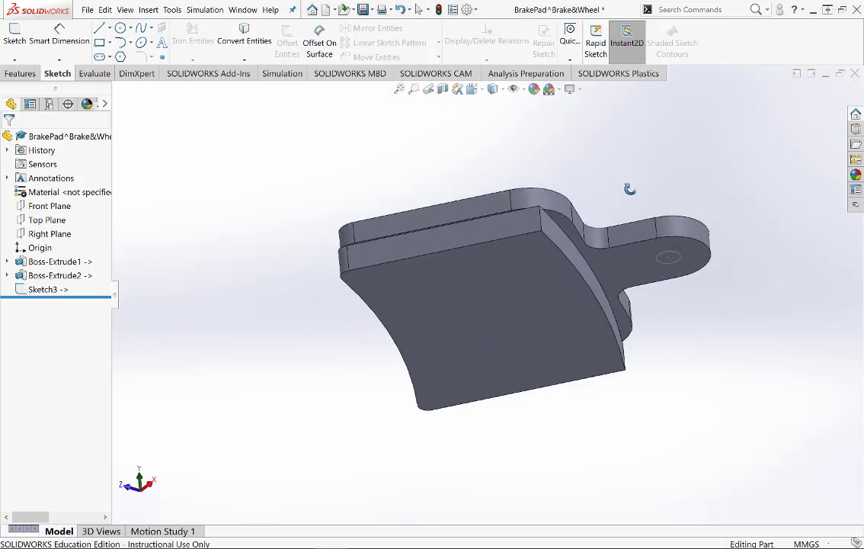
{"action": "middle_click_drag", "start_coordinate": [705, 315], "coordinate": [705, 267]}
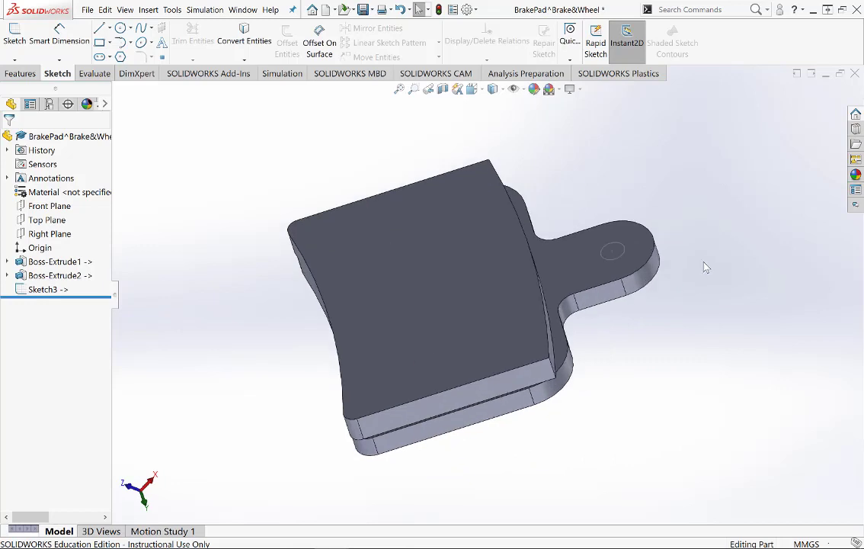
Edit Sketch3 and change the converted circle on the tab to construction geometry
{"action": "left_click", "coordinate": [47, 289]}
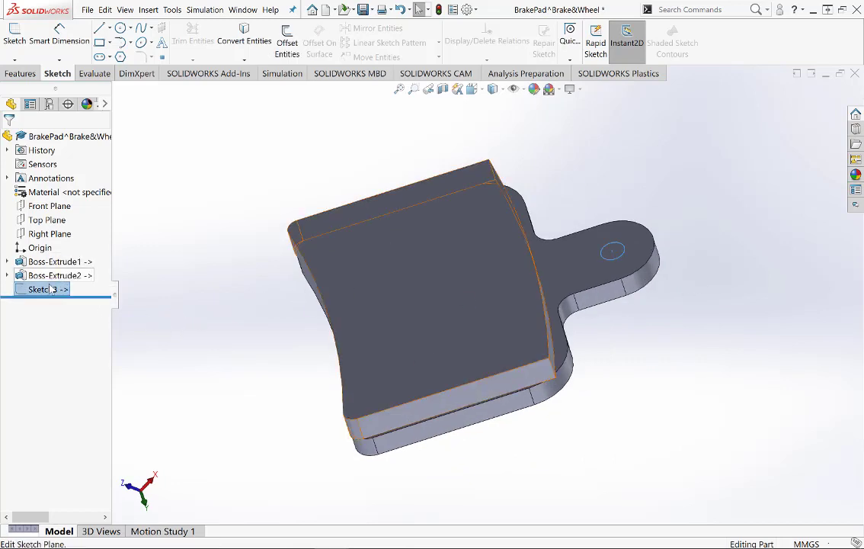
{"action": "right_click", "coordinate": [49, 289]}
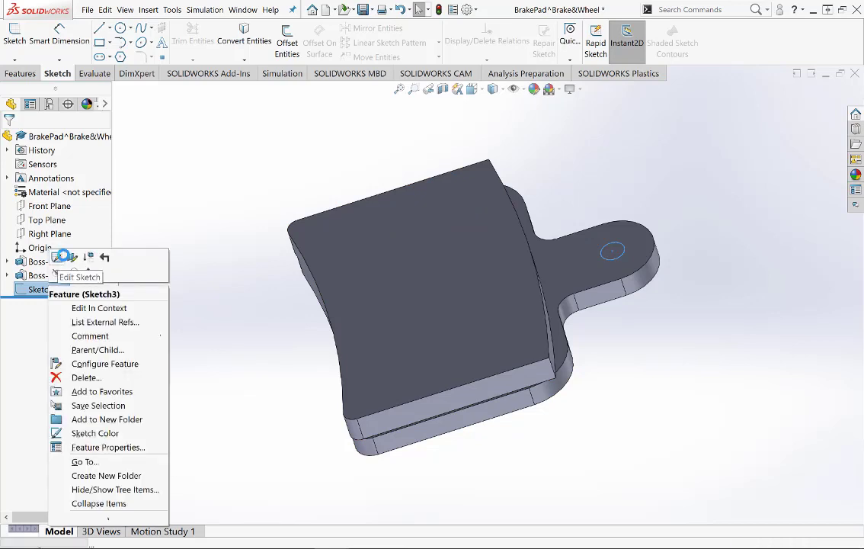
{"action": "left_click", "coordinate": [57, 259]}
{"action": "scroll", "coordinate": [525, 225], "scroll_direction": "down", "scroll_amount": 5}
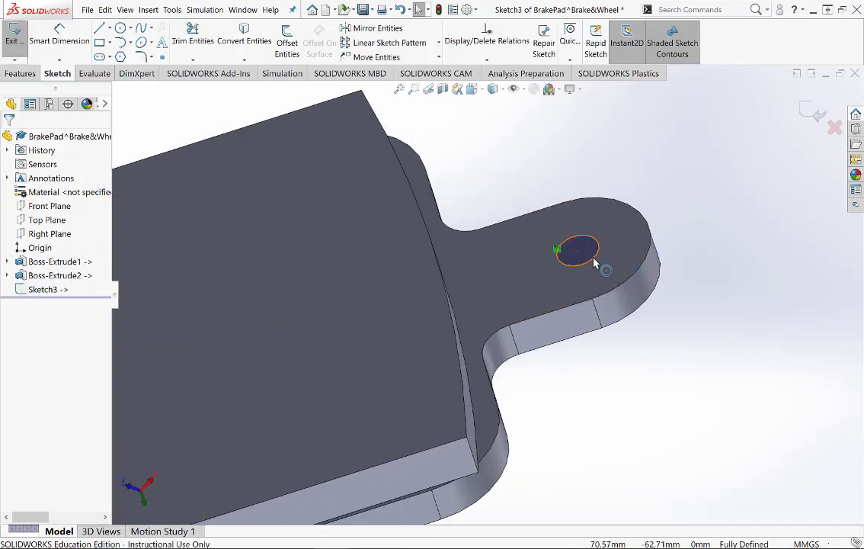
{"action": "left_click", "coordinate": [598, 259]}
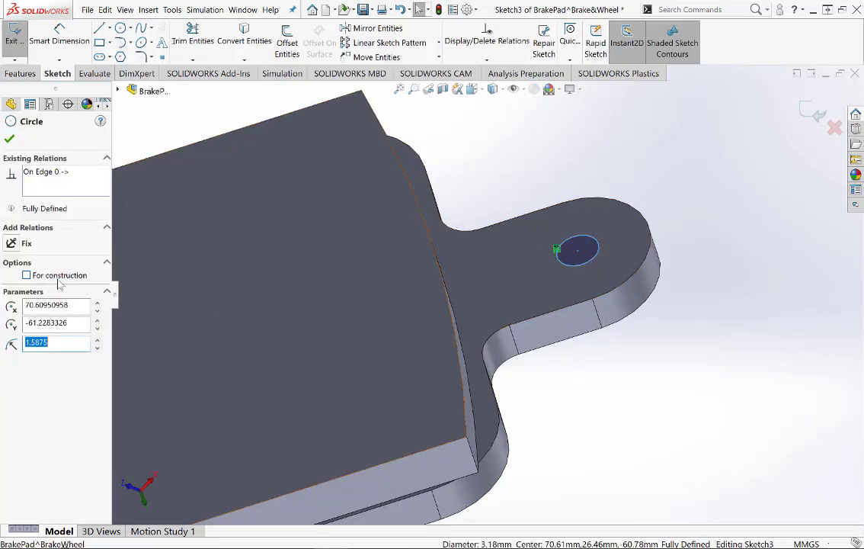
{"action": "left_click", "coordinate": [29, 276]}
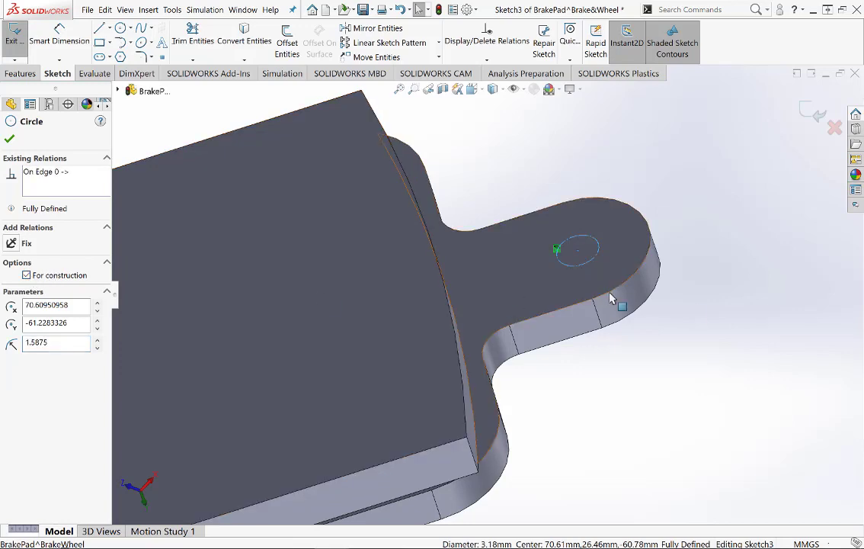
{"action": "left_click", "coordinate": [684, 339]}
Sketch a centerpoint straight slot centred on the construction circle, about 17.3 mm between arc centres and 9.4 mm wide, running diagonally across the tab
{"action": "middle_click_drag", "start_coordinate": [673, 328], "coordinate": [556, 304]}
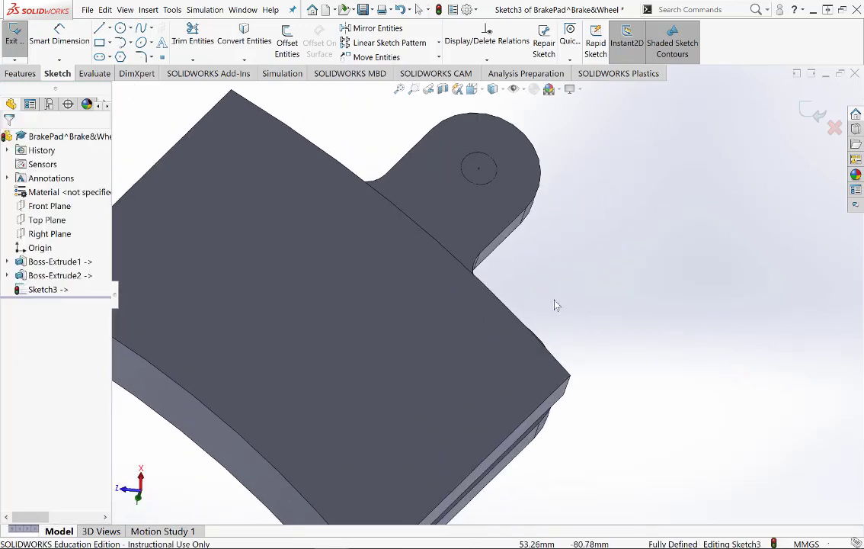
{"action": "scroll", "coordinate": [556, 304], "scroll_direction": "up", "scroll_amount": 2}
{"action": "scroll", "coordinate": [513, 272], "scroll_direction": "down", "scroll_amount": 1}
{"action": "middle_click_drag", "start_coordinate": [461, 247], "coordinate": [467, 241]}
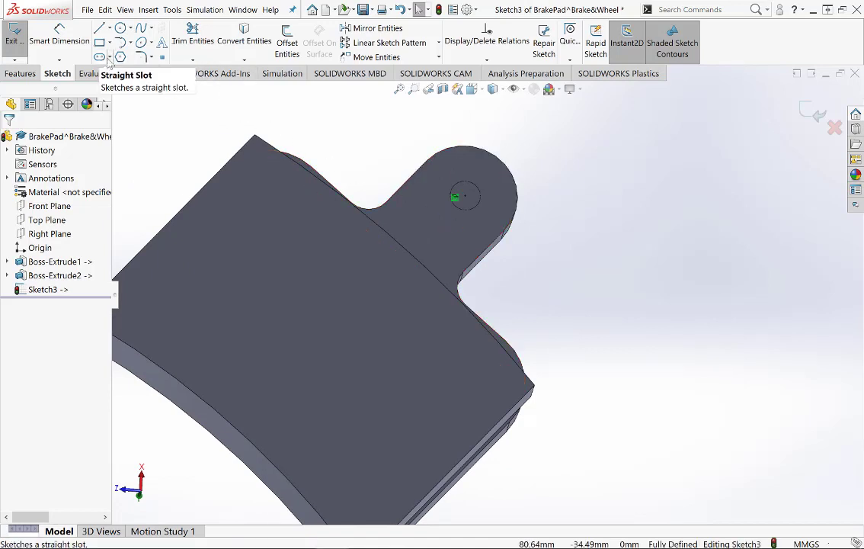
{"action": "left_click", "coordinate": [110, 58]}
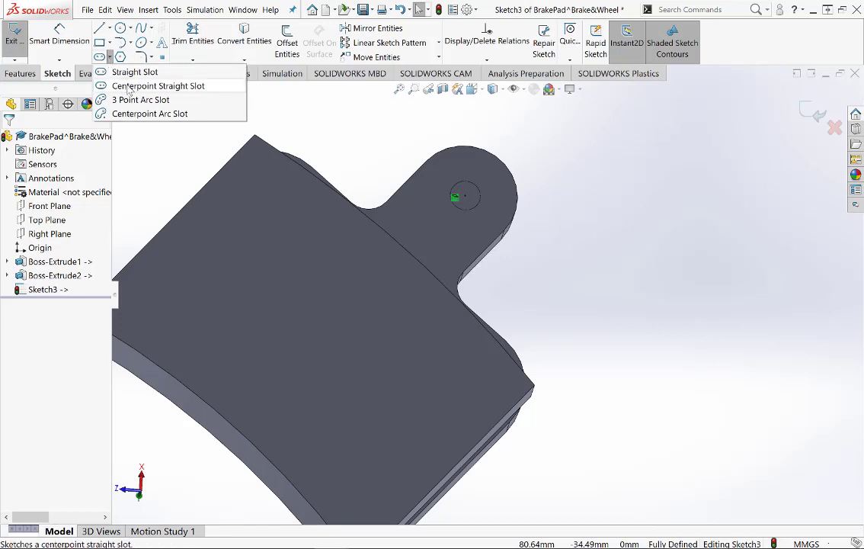
{"action": "left_click", "coordinate": [131, 86]}
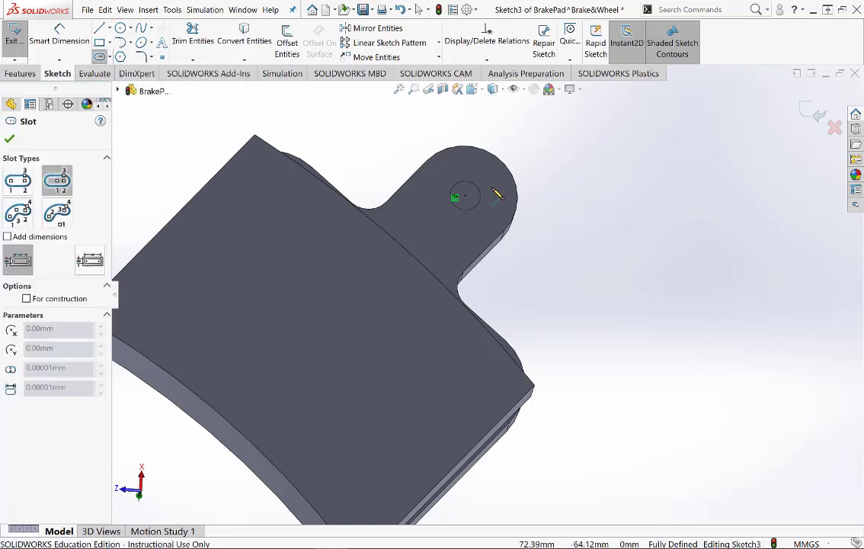
{"action": "left_click", "coordinate": [466, 196]}
{"action": "left_click", "coordinate": [514, 262]}
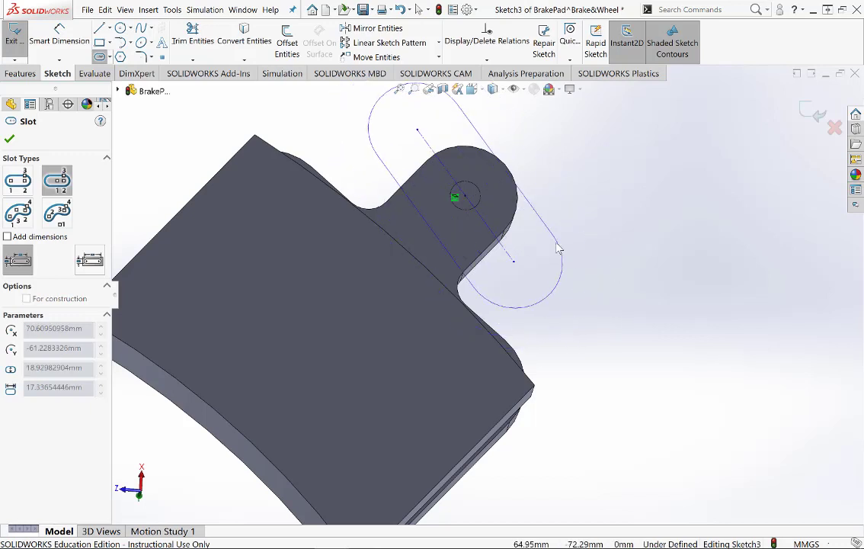
{"action": "left_click", "coordinate": [629, 240]}
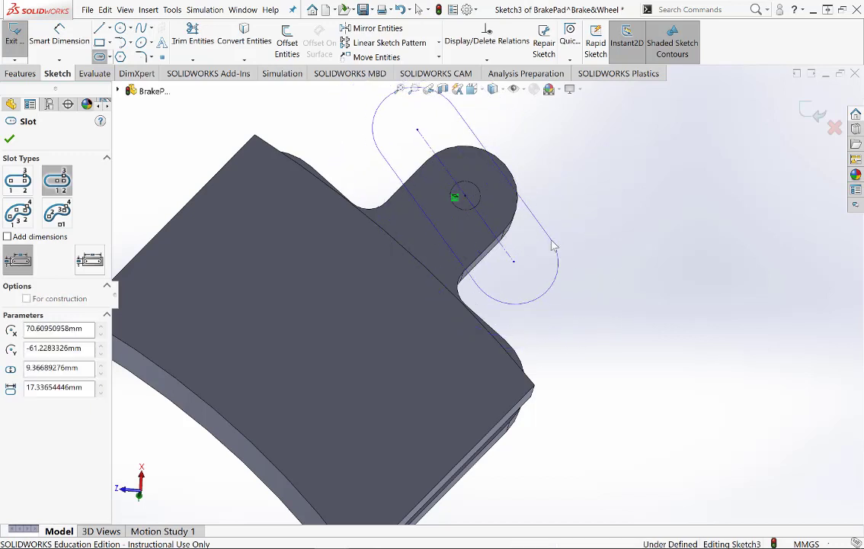
{"action": "right_click", "coordinate": [629, 231]}
{"action": "left_click", "coordinate": [651, 234]}
Add a perpendicular relation between the slot's straight side and the straight edge of the tab
{"action": "scroll", "coordinate": [526, 308], "scroll_direction": "down", "scroll_amount": 2}
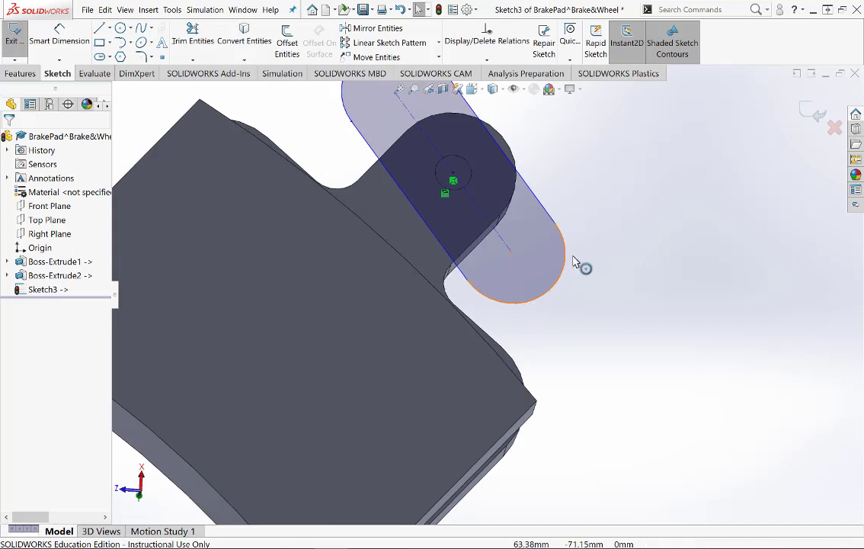
{"action": "left_click", "coordinate": [487, 60]}
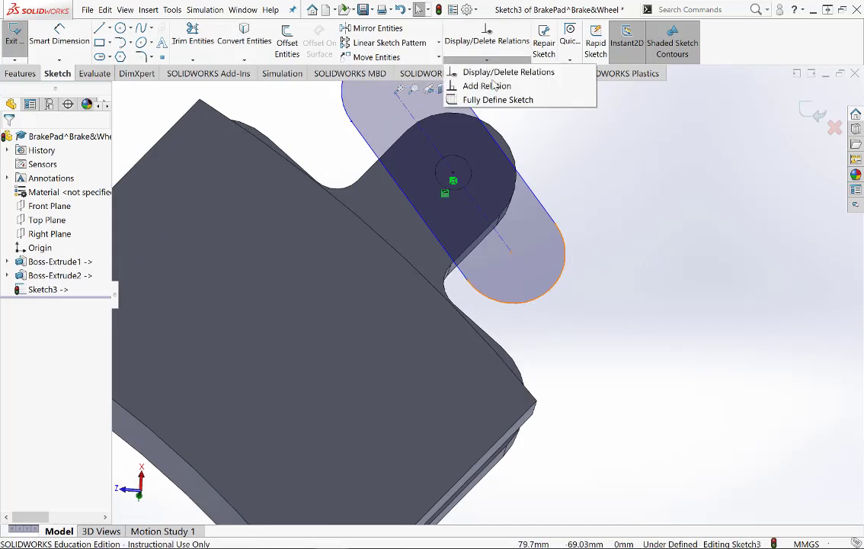
{"action": "left_click", "coordinate": [488, 85]}
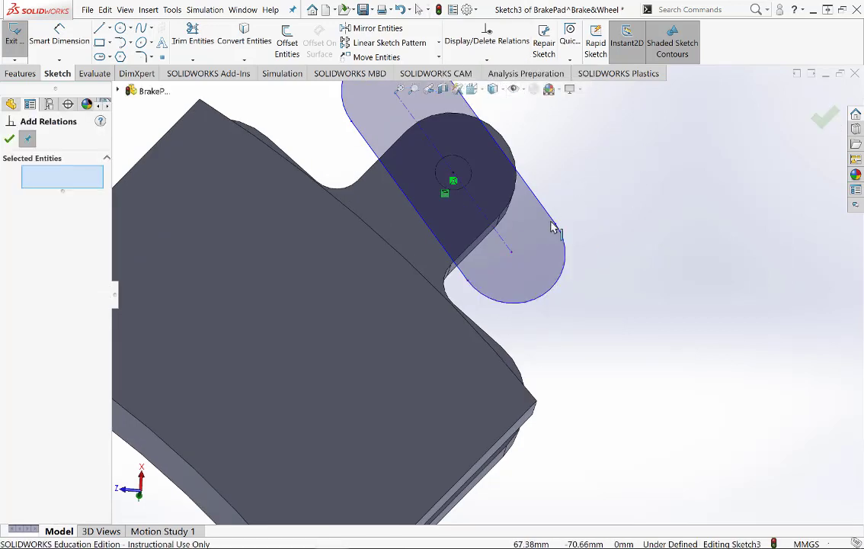
{"action": "left_click", "coordinate": [448, 255]}
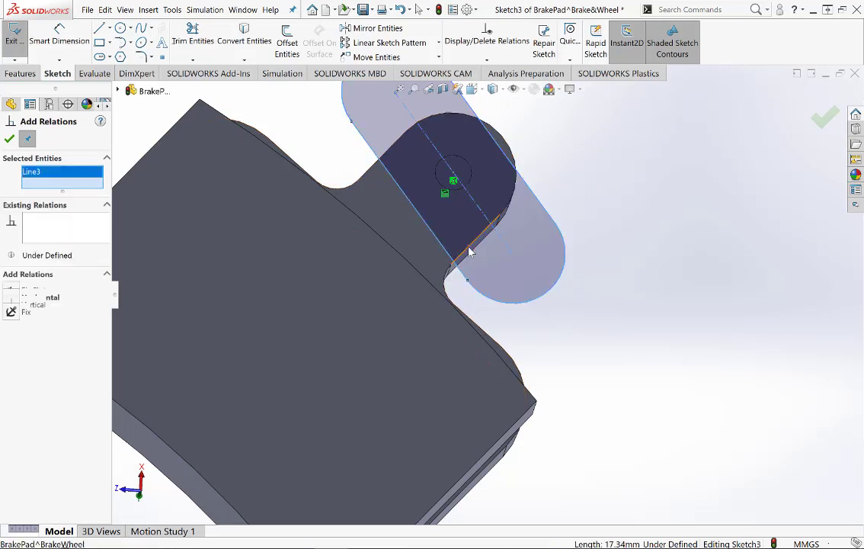
{"action": "left_click", "coordinate": [470, 254]}
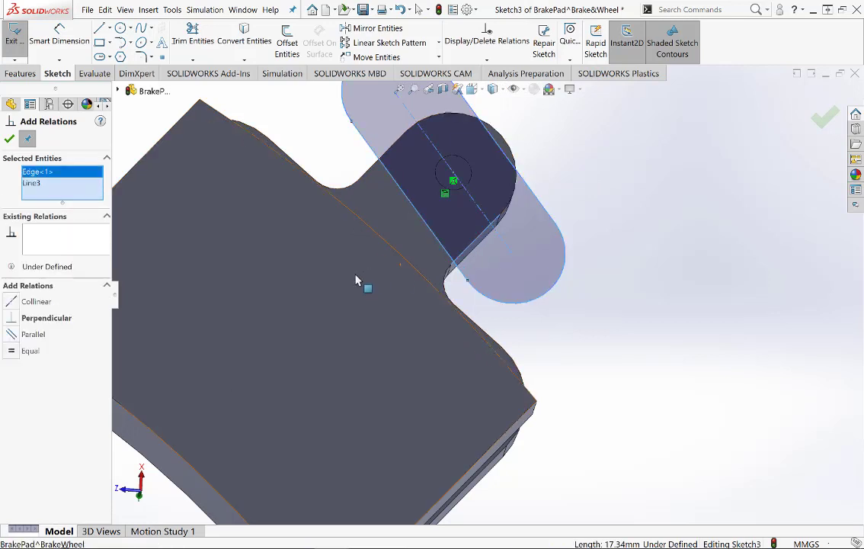
{"action": "left_click", "coordinate": [17, 320]}
{"action": "left_click", "coordinate": [8, 139]}
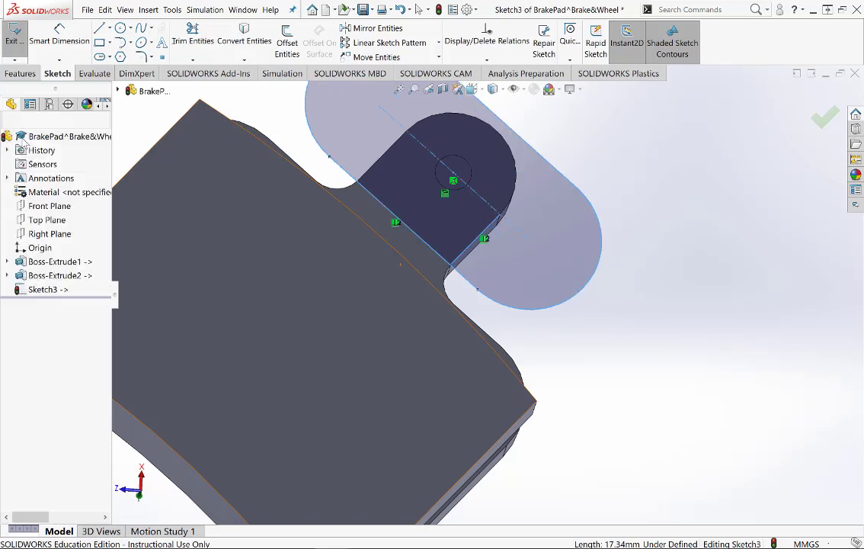
Add a tangent relation between the slot's outer straight side and the construction circle
{"action": "middle_click_drag", "start_coordinate": [398, 142], "coordinate": [471, 158]}
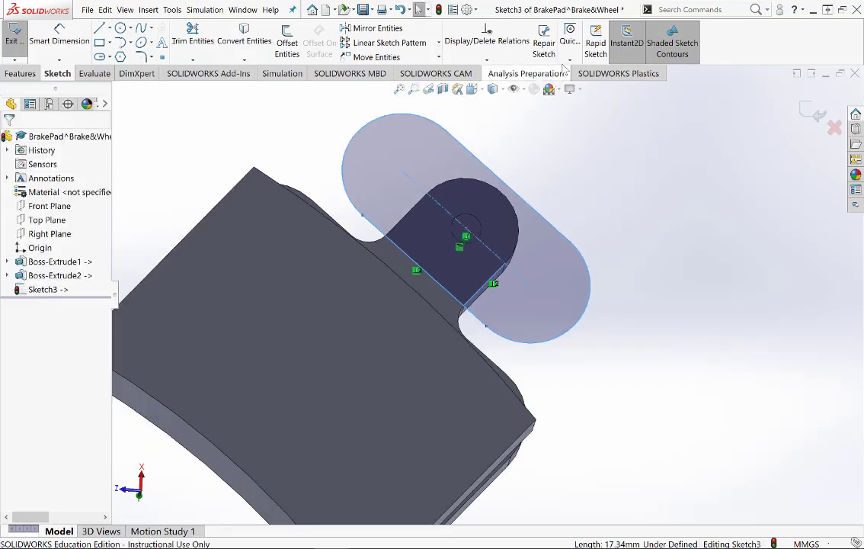
{"action": "left_click", "coordinate": [487, 59]}
{"action": "left_click", "coordinate": [508, 89]}
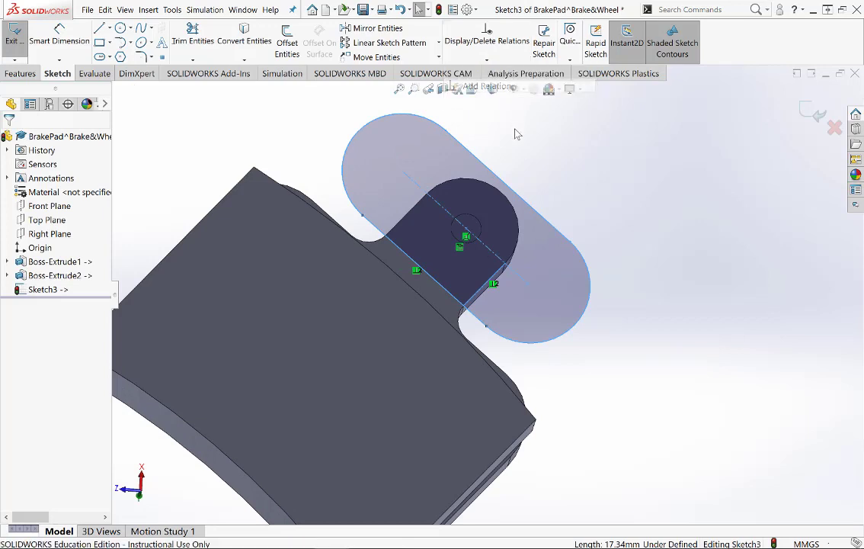
{"action": "left_click", "coordinate": [489, 173]}
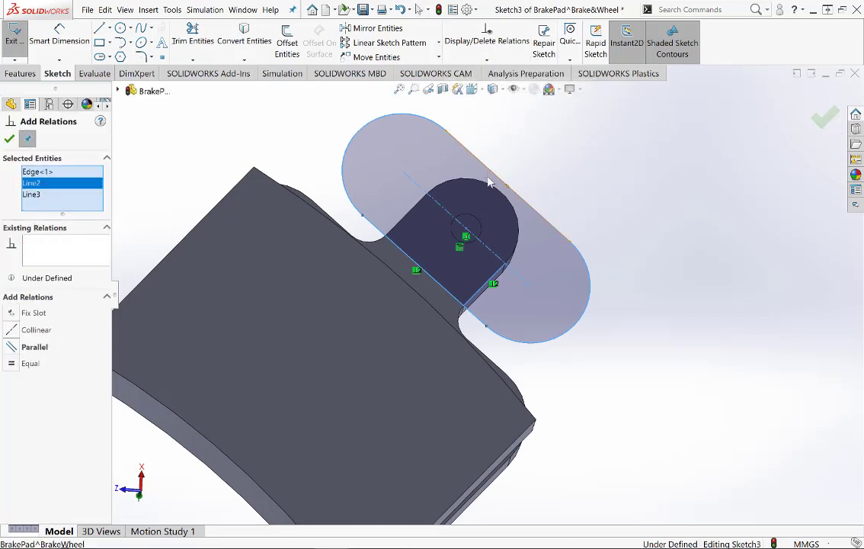
{"action": "left_click", "coordinate": [478, 222]}
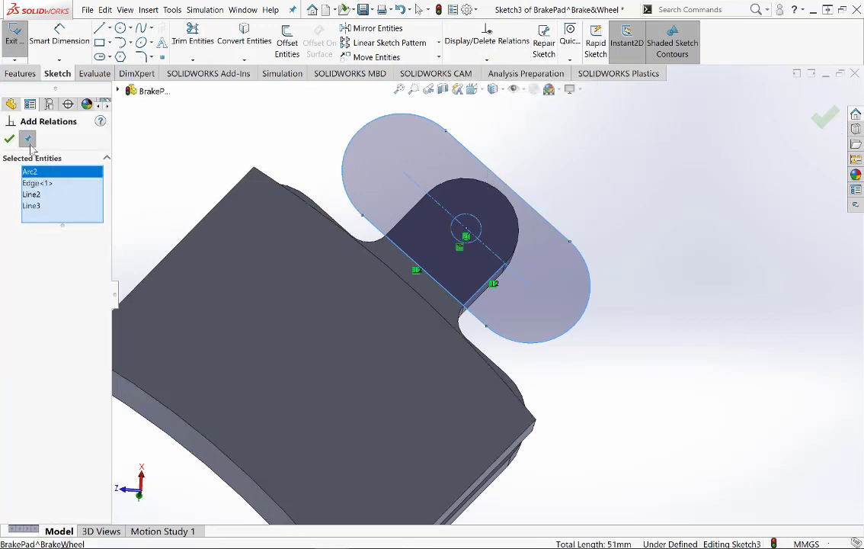
{"action": "right_click", "coordinate": [66, 182]}
{"action": "left_click", "coordinate": [103, 183]}
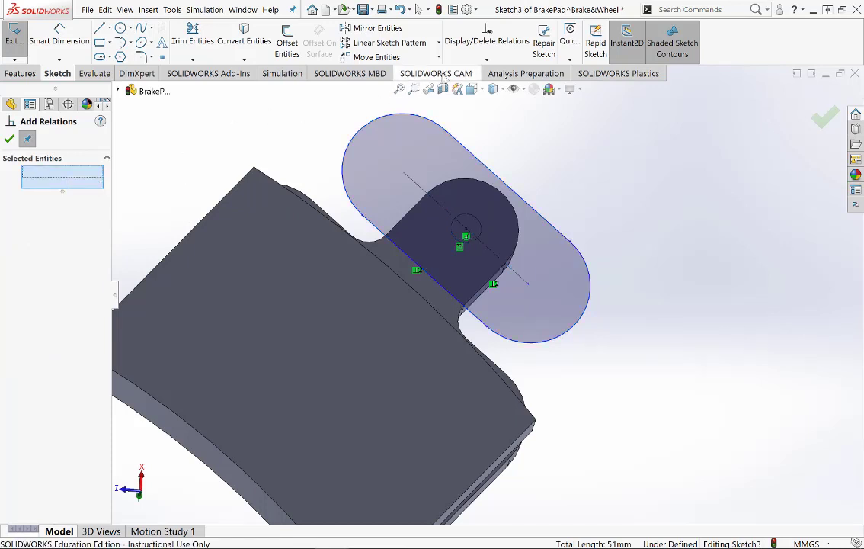
{"action": "left_click", "coordinate": [517, 199]}
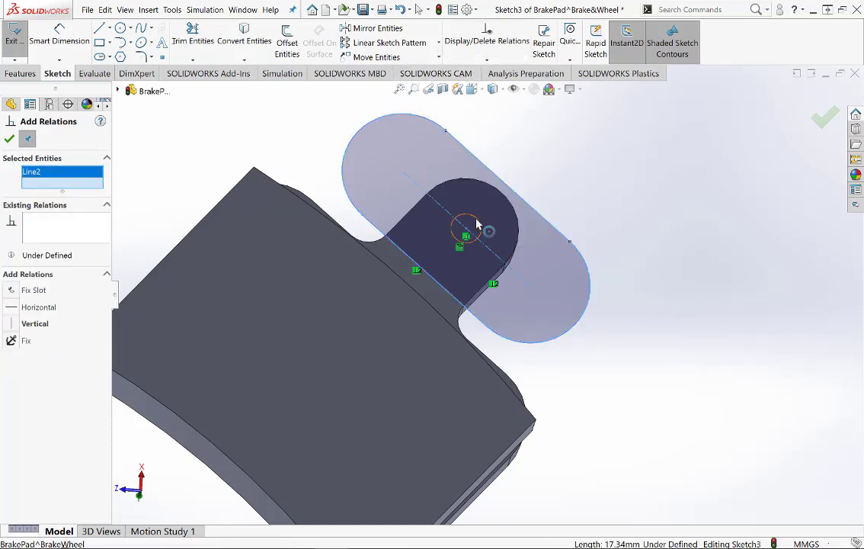
{"action": "left_click", "coordinate": [476, 224]}
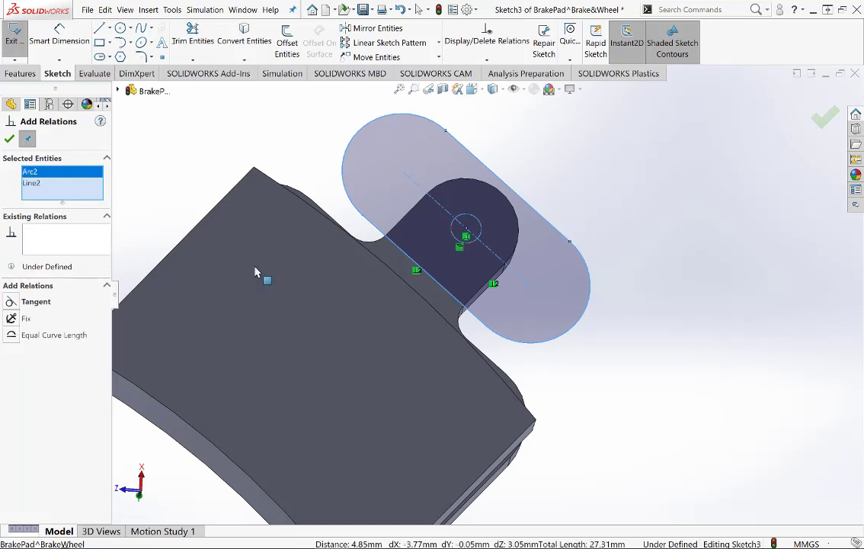
{"action": "left_click", "coordinate": [13, 303]}
{"action": "scroll", "coordinate": [536, 208], "scroll_direction": "down", "scroll_amount": 5}
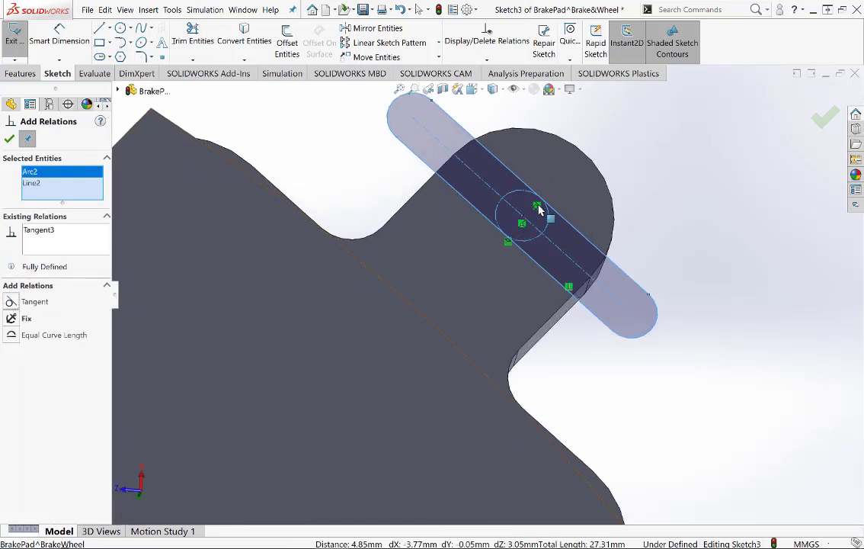
{"action": "left_click", "coordinate": [10, 138]}
Dimension the slot's length between arc centres and set it to 2.5 mm
{"action": "left_click", "coordinate": [59, 34]}
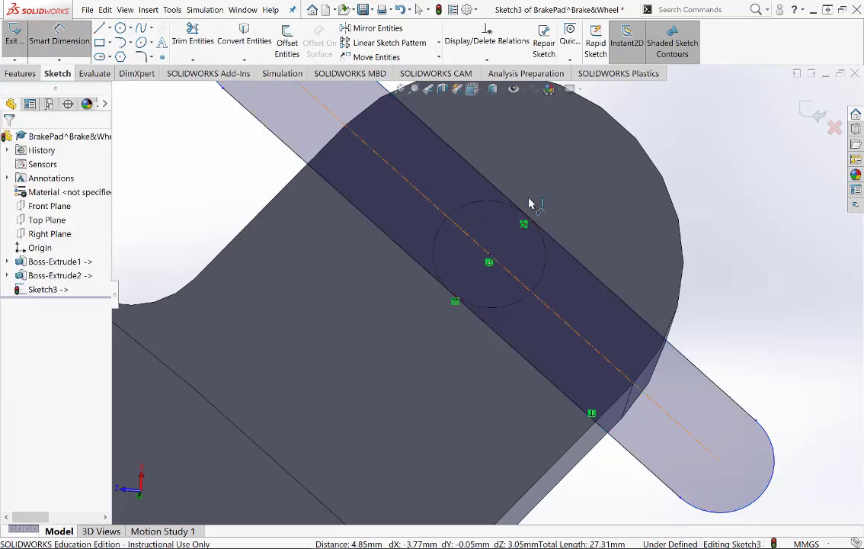
{"action": "left_click", "coordinate": [468, 177]}
{"action": "left_click", "coordinate": [593, 191]}
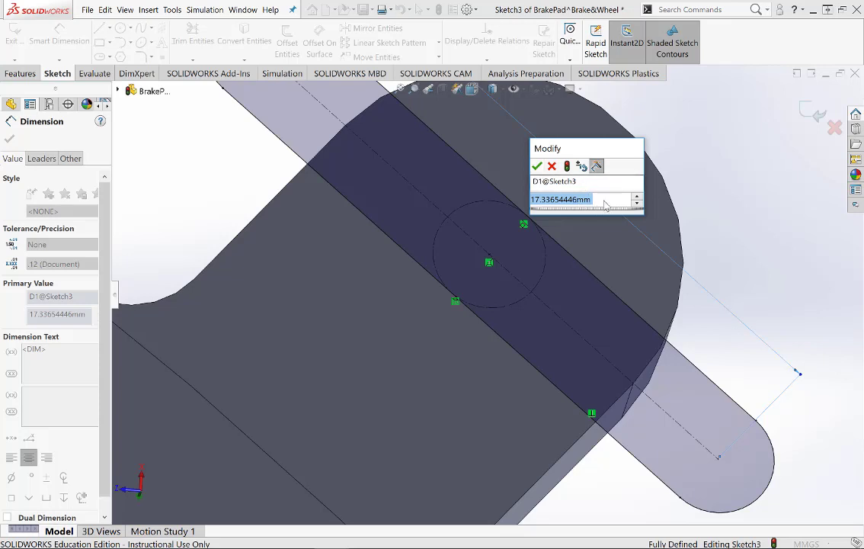
{"action": "type", "text": "2.5"}
{"action": "key", "text": "Return"}
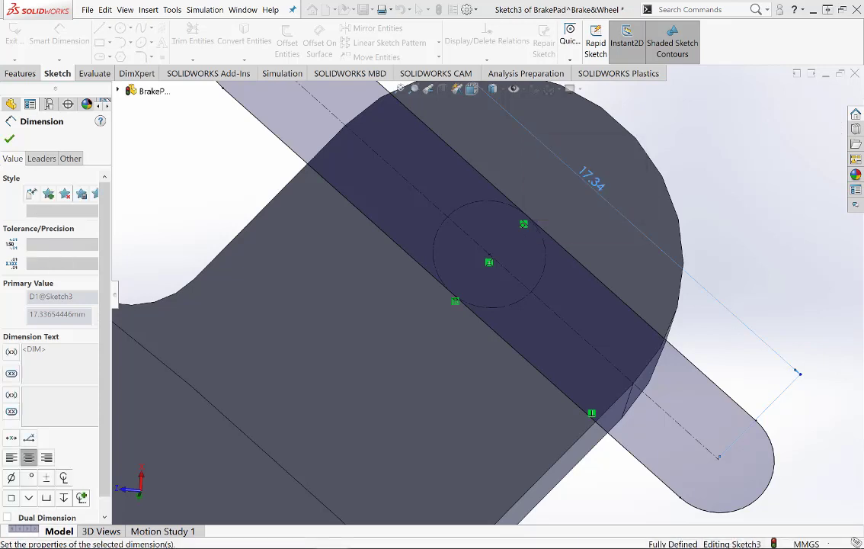
{"action": "scroll", "coordinate": [538, 252], "scroll_direction": "down", "scroll_amount": 1}
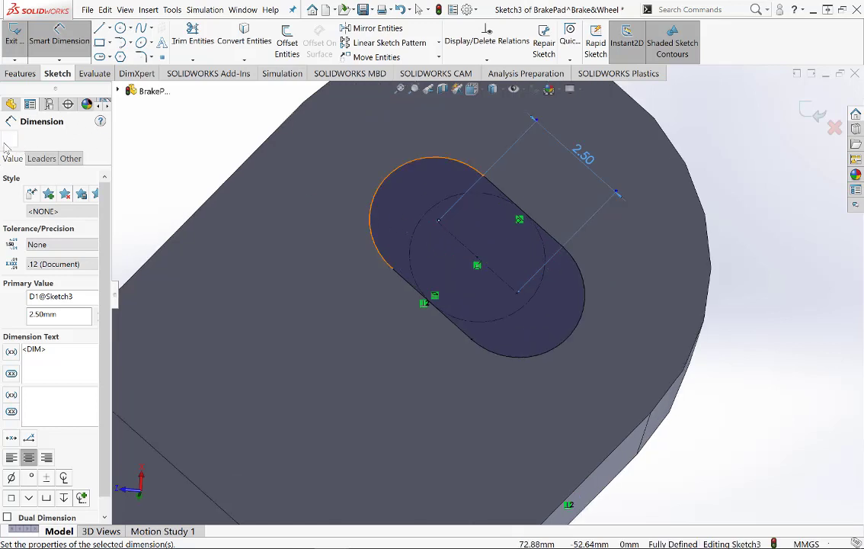
{"action": "key", "text": "Escape"}
Cut the slot profile through the tab with an Extruded Cut using the Through All end condition
{"action": "middle_click_drag", "start_coordinate": [497, 343], "coordinate": [561, 354]}
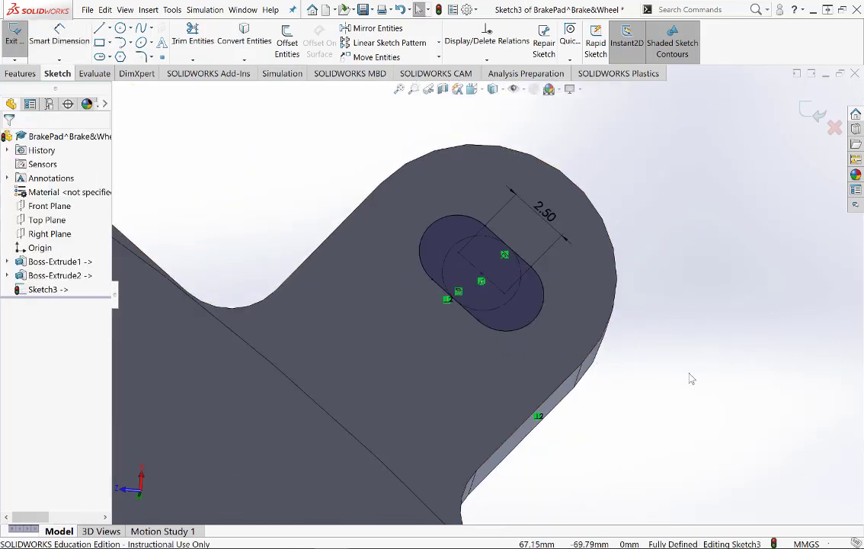
{"action": "middle_click_drag", "start_coordinate": [691, 379], "coordinate": [623, 337]}
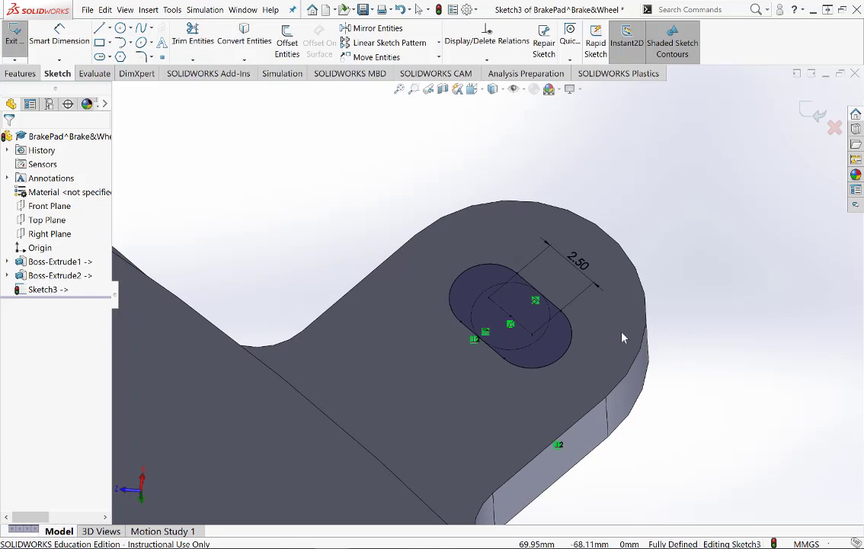
{"action": "left_click", "coordinate": [20, 74]}
{"action": "left_click", "coordinate": [186, 42]}
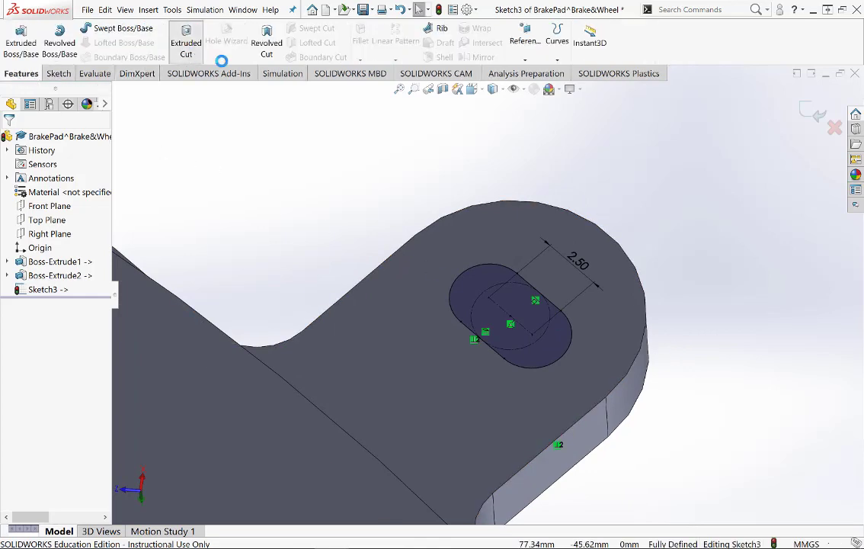
{"action": "middle_click_drag", "start_coordinate": [531, 280], "coordinate": [488, 351]}
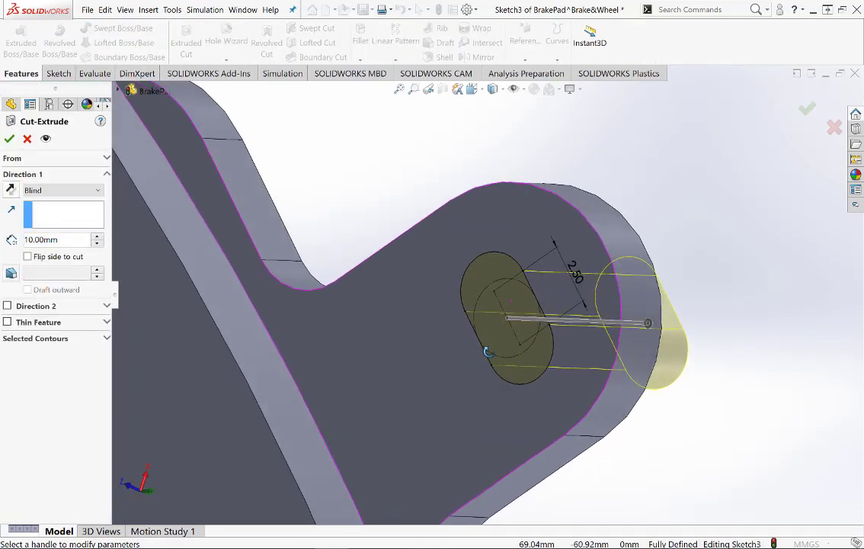
{"action": "left_click", "coordinate": [48, 194]}
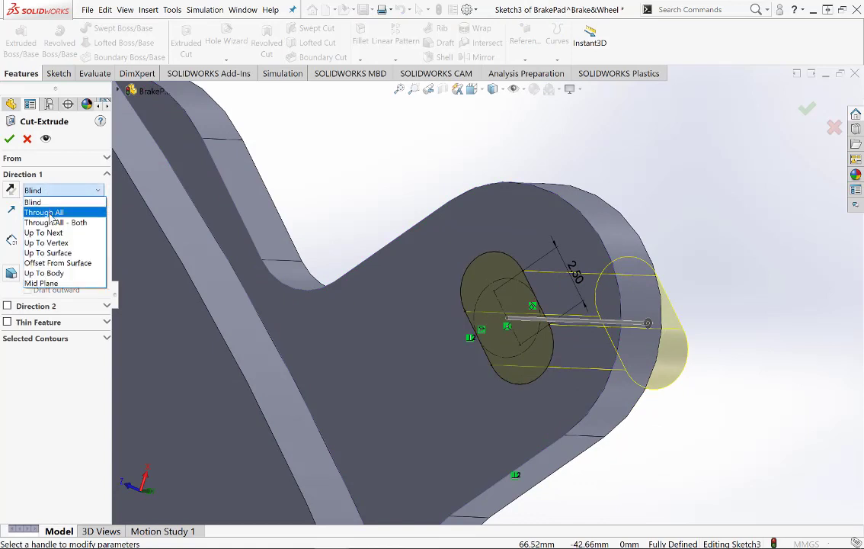
{"action": "left_click", "coordinate": [46, 208]}
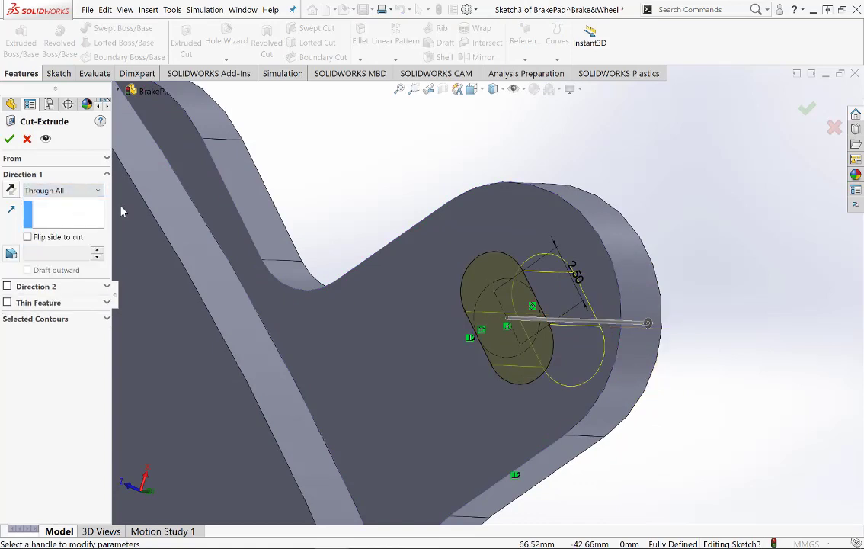
{"action": "left_click", "coordinate": [9, 139]}
{"action": "middle_click_drag", "start_coordinate": [602, 199], "coordinate": [728, 295]}
{"action": "scroll", "coordinate": [586, 320], "scroll_direction": "up", "scroll_amount": 3}
{"action": "left_click", "coordinate": [399, 89]}
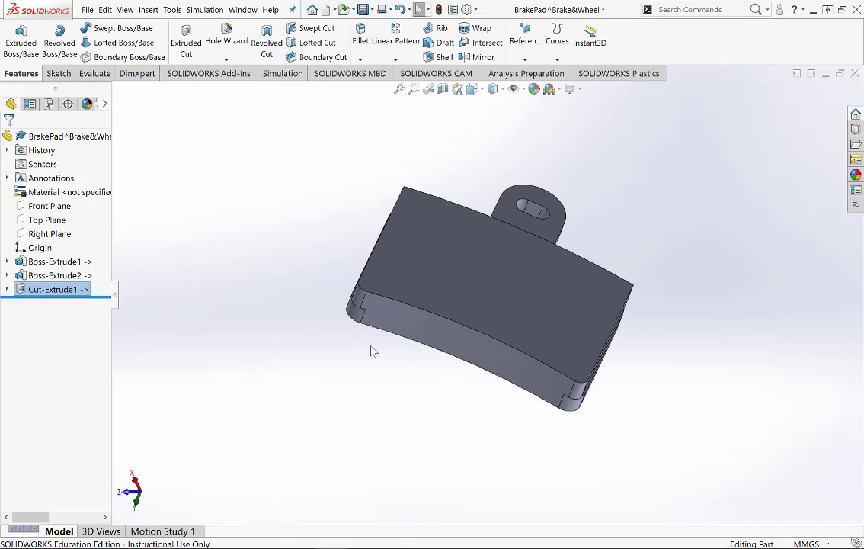
Edit Boss-Extrude2 and turn off Merge result so the friction pad is a separate body from the backing plate
{"action": "right_click", "coordinate": [52, 297]}
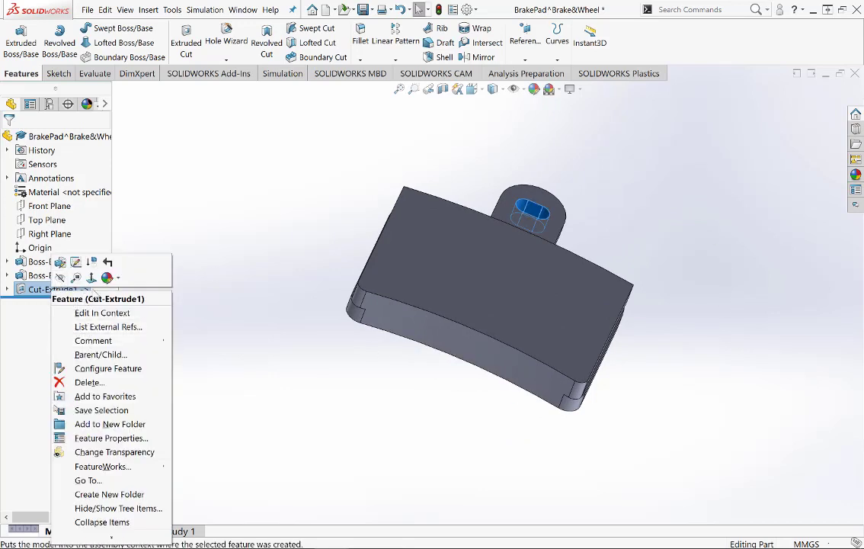
{"action": "left_click", "coordinate": [108, 263]}
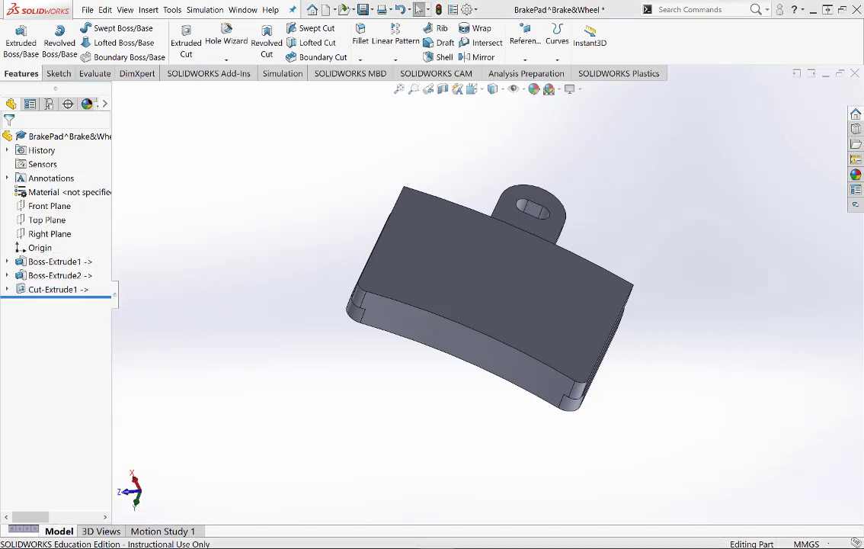
{"action": "left_click", "coordinate": [79, 277]}
{"action": "right_click", "coordinate": [79, 279]}
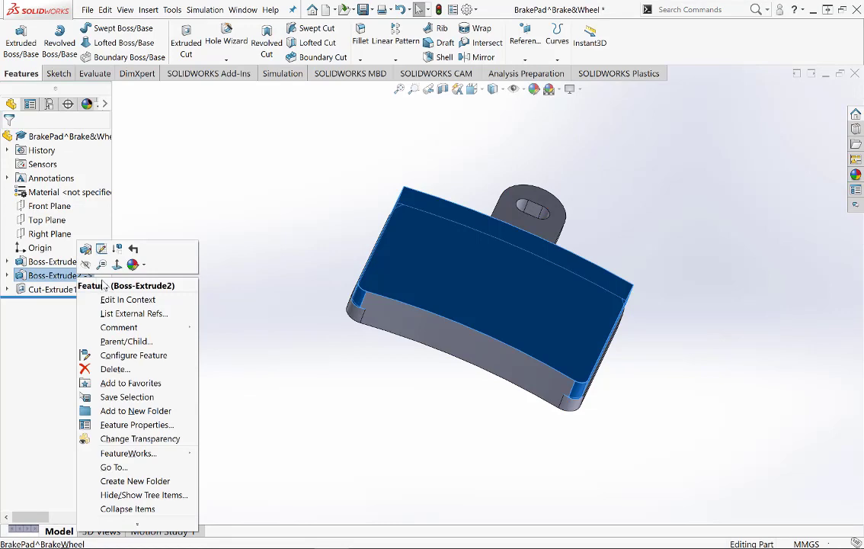
{"action": "left_click", "coordinate": [101, 249]}
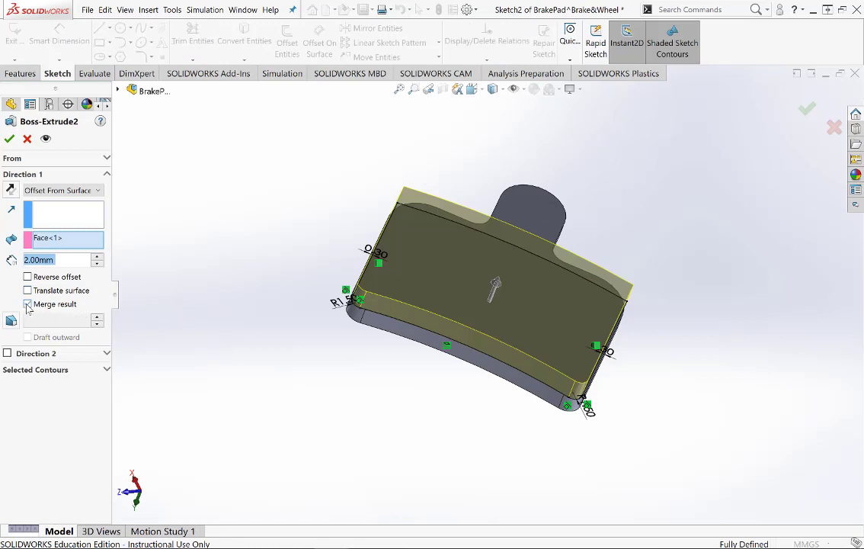
{"action": "left_click", "coordinate": [28, 305]}
{"action": "left_click", "coordinate": [11, 139]}
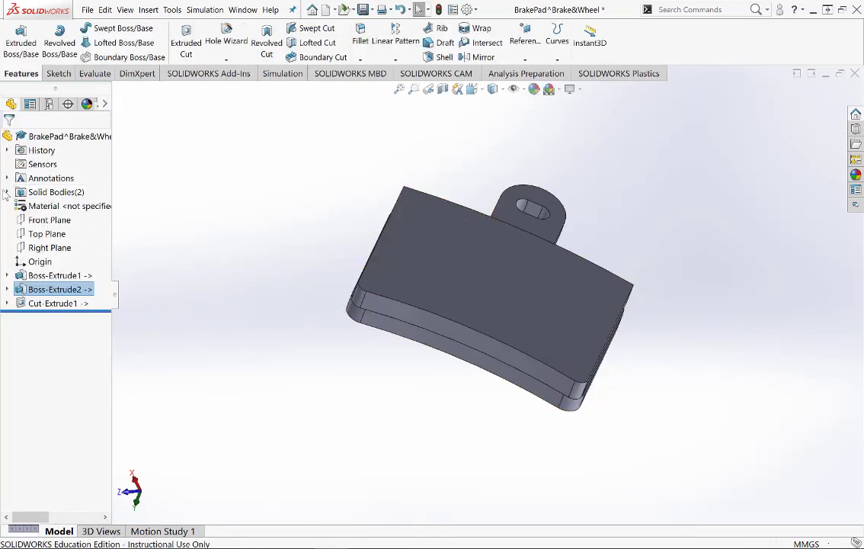
Examine which geometry belongs to each solid body, Boss-Extrude2 and Cut-Extrude1
{"action": "left_click", "coordinate": [6, 192]}
{"action": "left_click", "coordinate": [64, 205]}
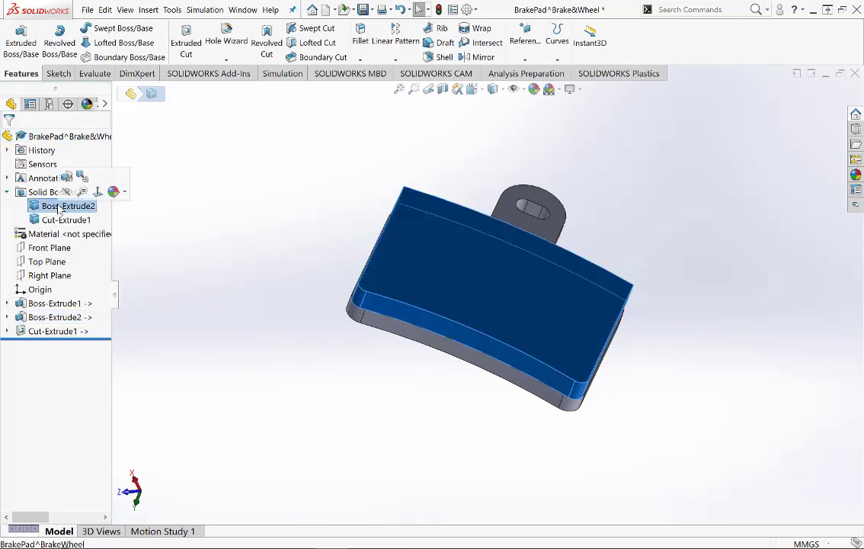
{"action": "left_click", "coordinate": [66, 220]}
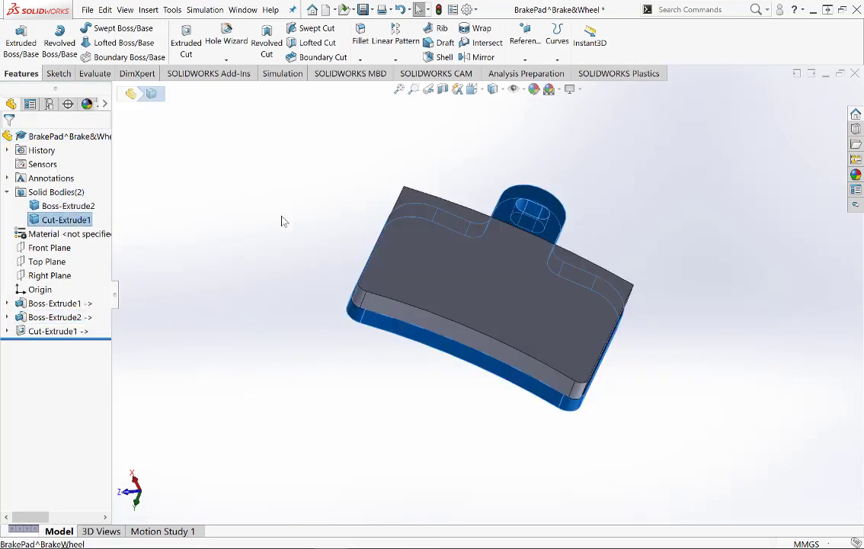
{"action": "left_click", "coordinate": [428, 362]}
{"action": "middle_click_drag", "start_coordinate": [428, 362], "coordinate": [393, 356]}
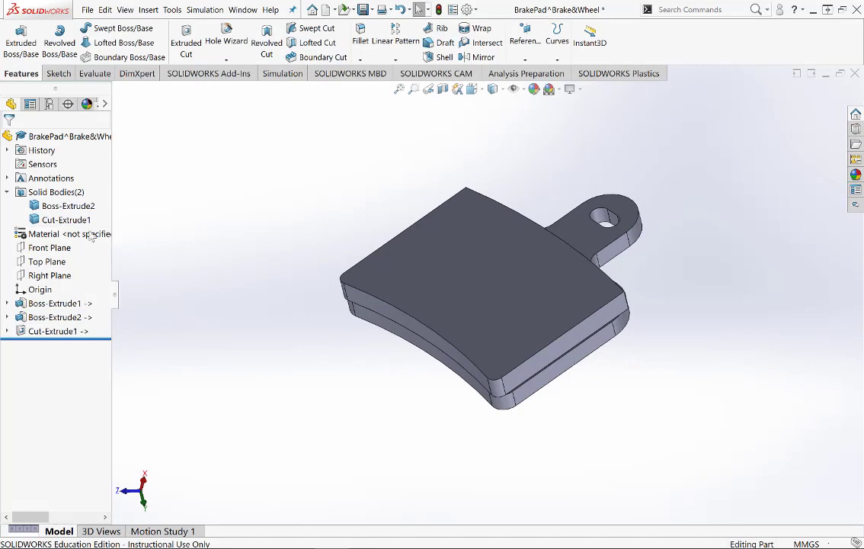
Assign Cast Alloy Steel to the backing plate body, Cut-Extrude1
{"action": "right_click", "coordinate": [69, 221]}
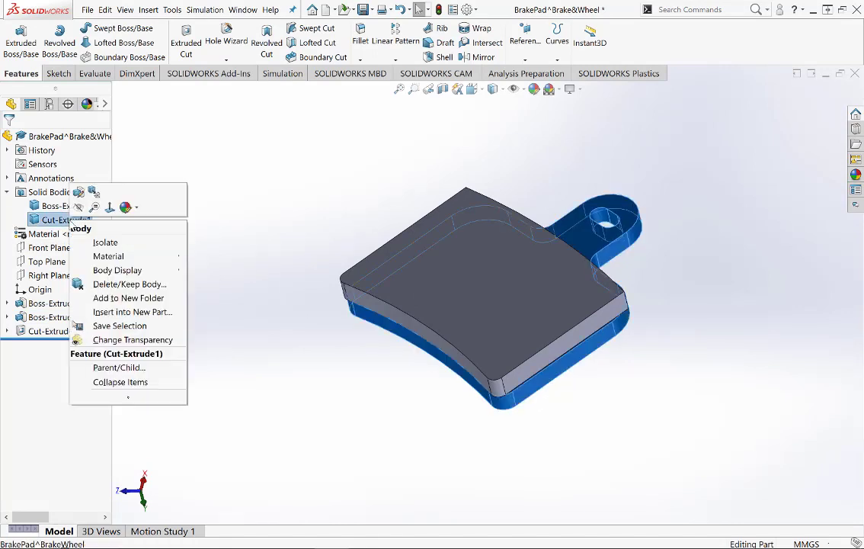
{"action": "mouse_move", "coordinate": [153, 256]}
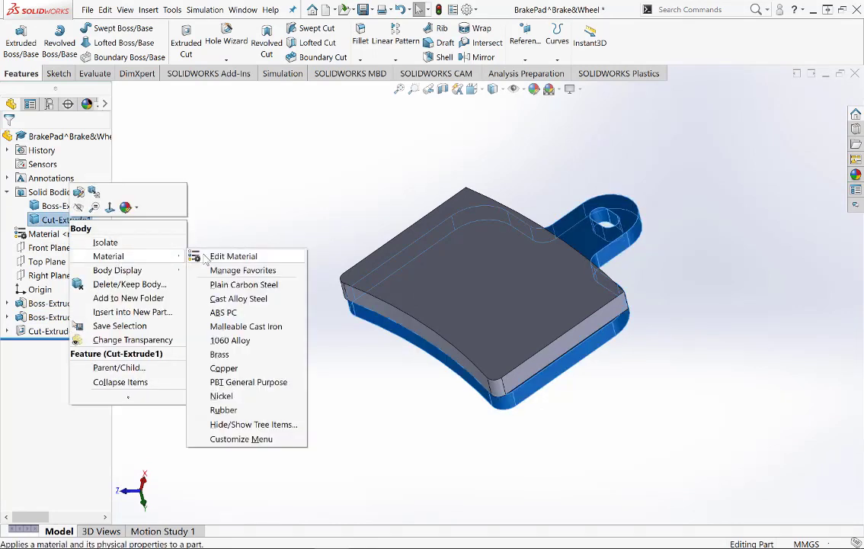
{"action": "left_click", "coordinate": [245, 298]}
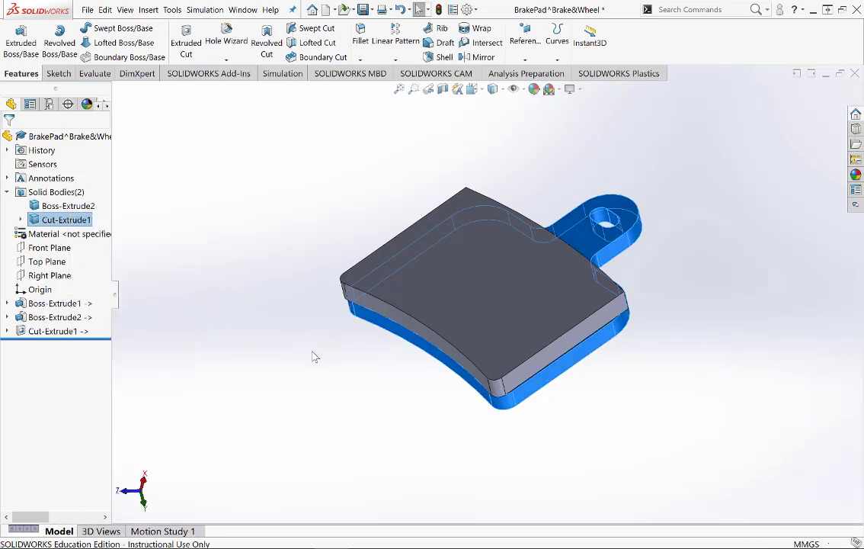
{"action": "left_click", "coordinate": [497, 418]}
{"action": "middle_click_drag", "start_coordinate": [574, 436], "coordinate": [408, 390]}
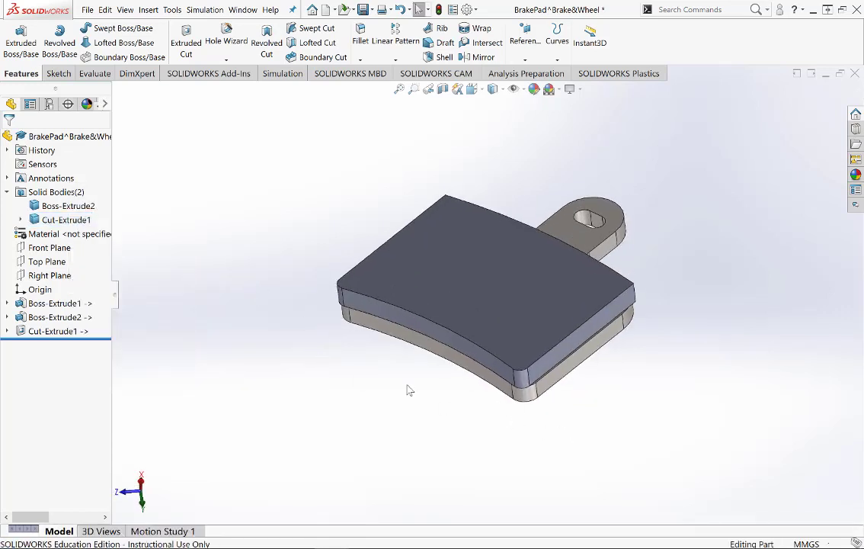
{"action": "middle_click_drag", "start_coordinate": [195, 307], "coordinate": [162, 305]}
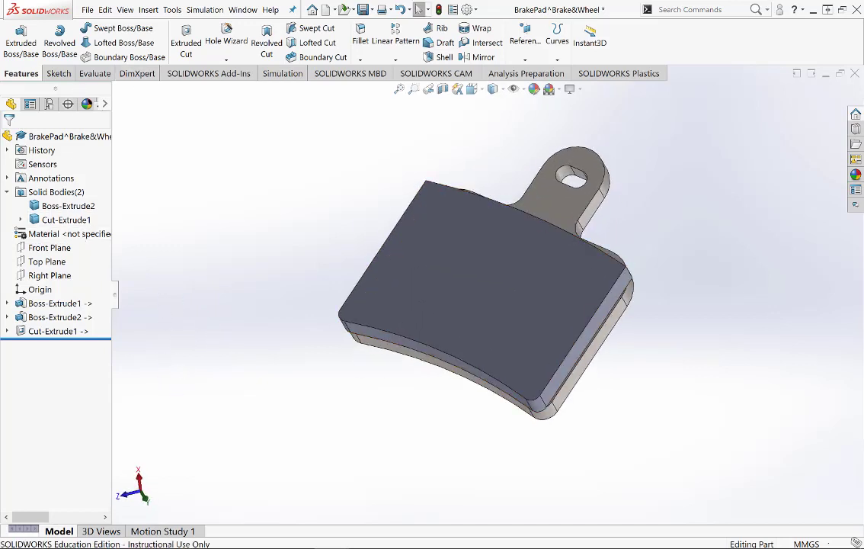
Assign Ceramic Porcelain from the Other Non-metals category to the friction pad body, Boss-Extrude2
{"action": "right_click", "coordinate": [69, 213]}
{"action": "mouse_move", "coordinate": [143, 244]}
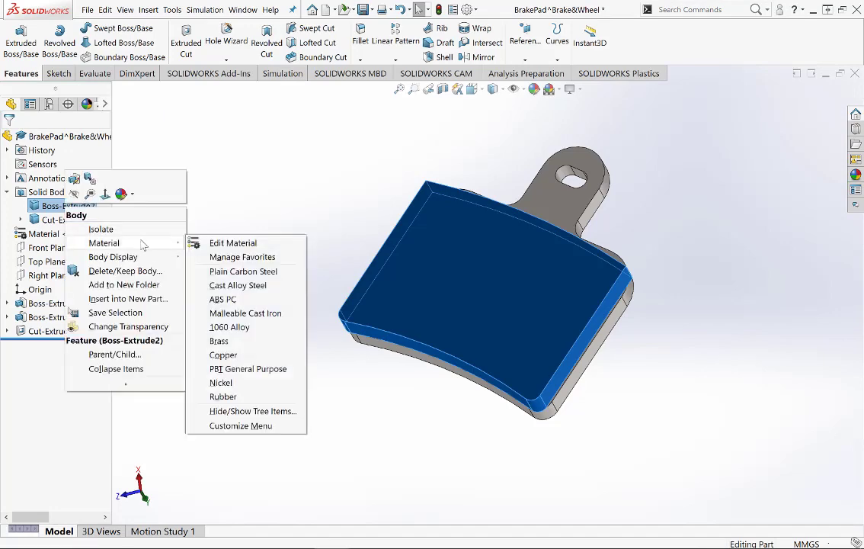
{"action": "left_click", "coordinate": [253, 245]}
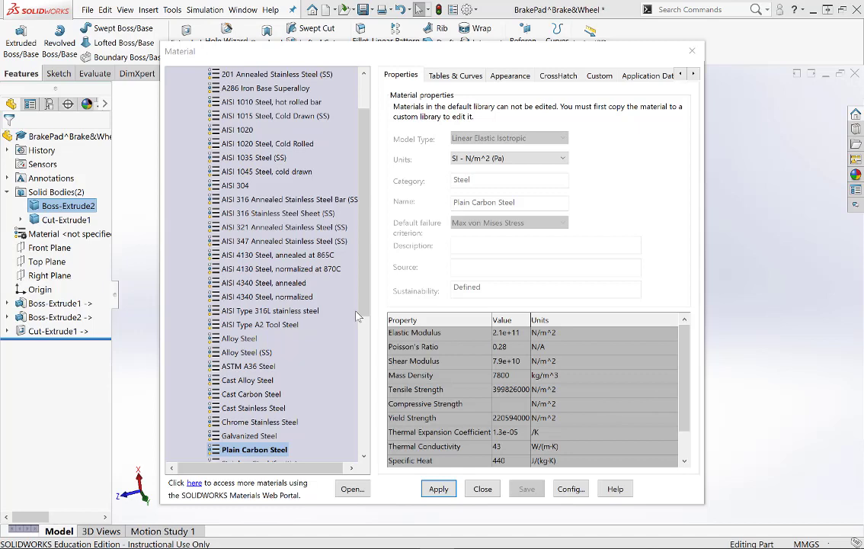
{"action": "scroll", "coordinate": [320, 266], "scroll_direction": "up", "scroll_amount": 2}
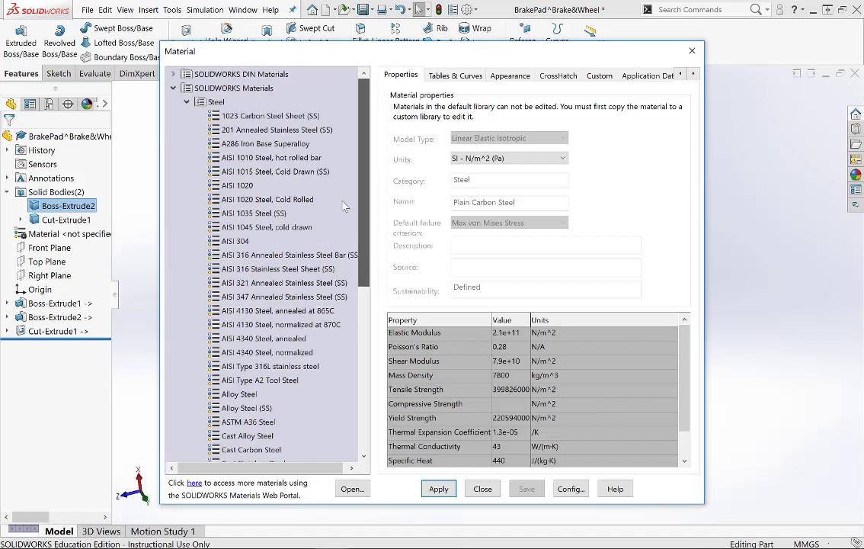
{"action": "left_click", "coordinate": [187, 102]}
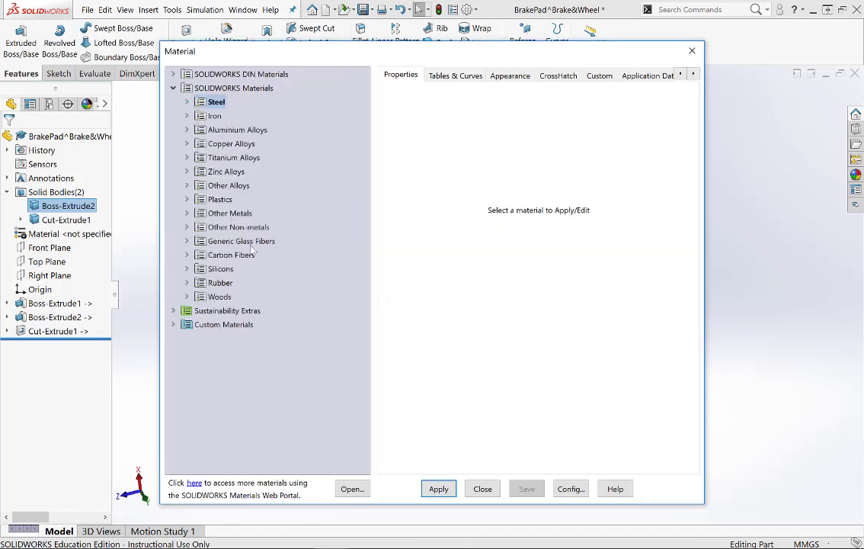
{"action": "left_click", "coordinate": [190, 227]}
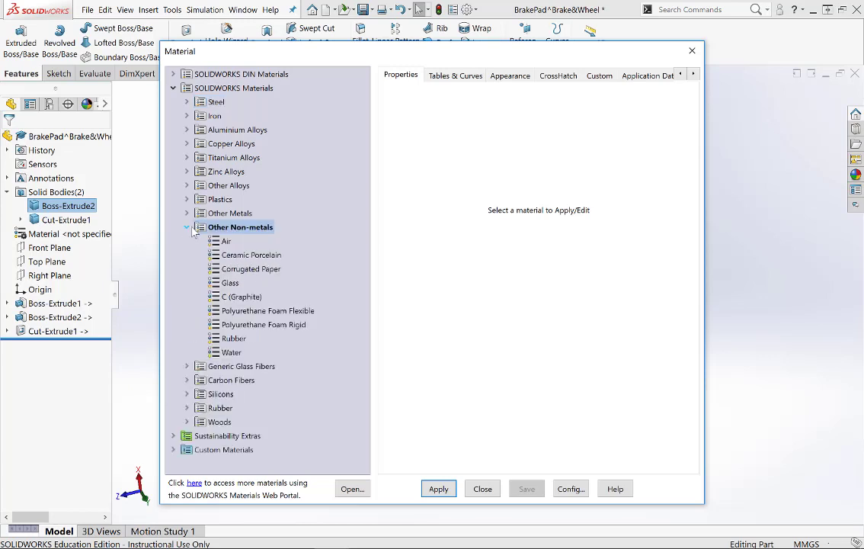
{"action": "left_click", "coordinate": [238, 255]}
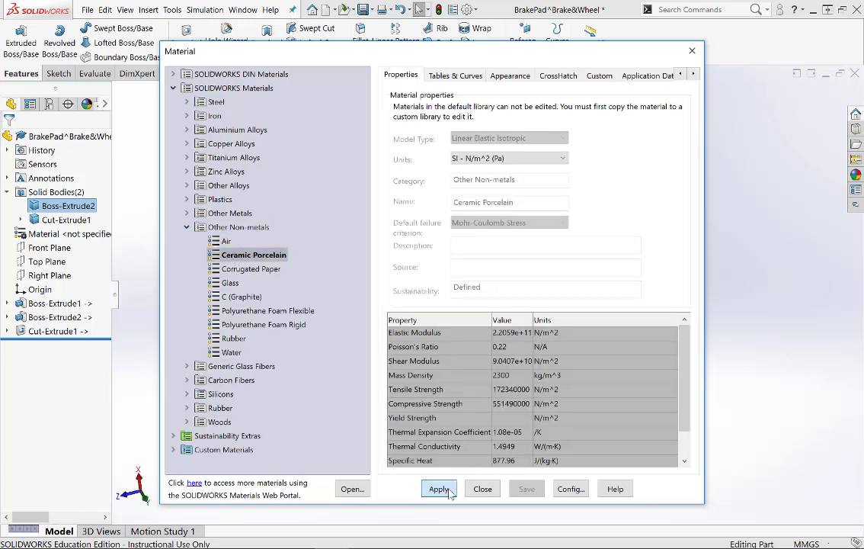
{"action": "left_click", "coordinate": [483, 489]}
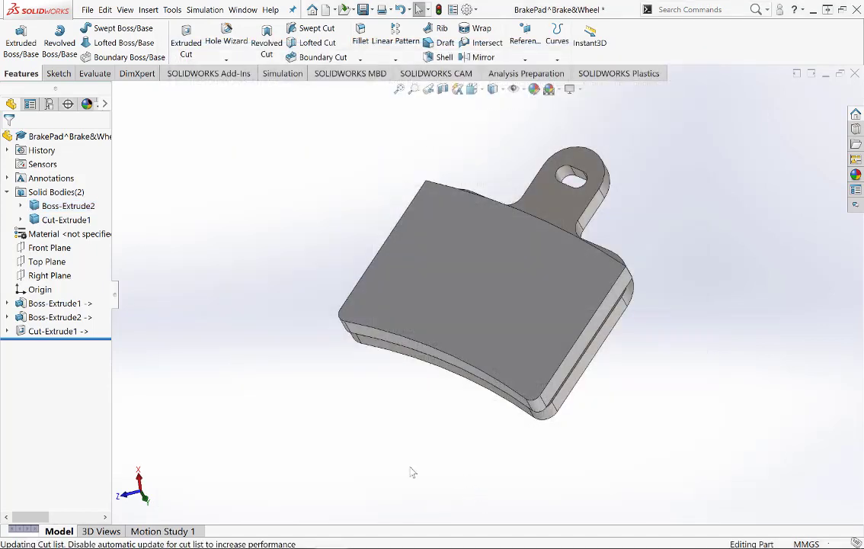
{"action": "scroll", "coordinate": [362, 463], "scroll_direction": "down", "scroll_amount": 1}
{"action": "middle_click_drag", "start_coordinate": [452, 399], "coordinate": [459, 388]}
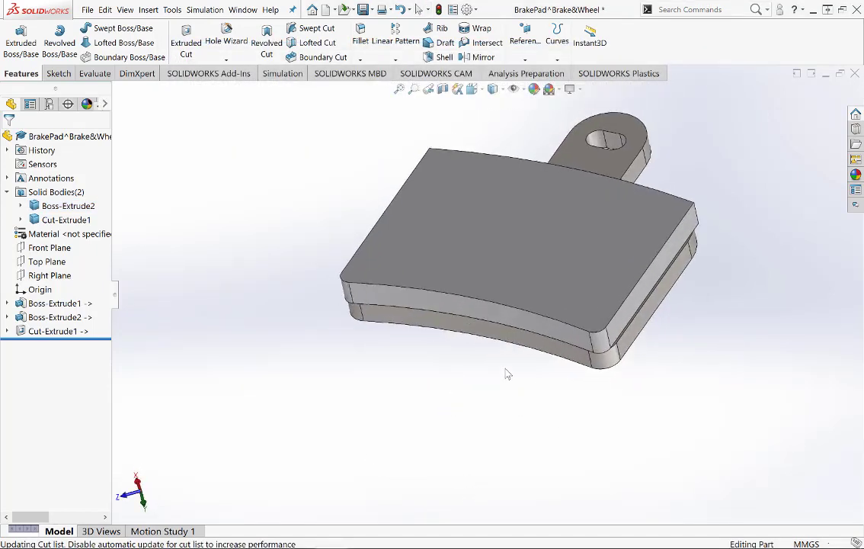
{"action": "scroll", "coordinate": [813, 315], "scroll_direction": "up", "scroll_amount": 2}
{"action": "scroll", "coordinate": [813, 314], "scroll_direction": "down", "scroll_amount": 1}
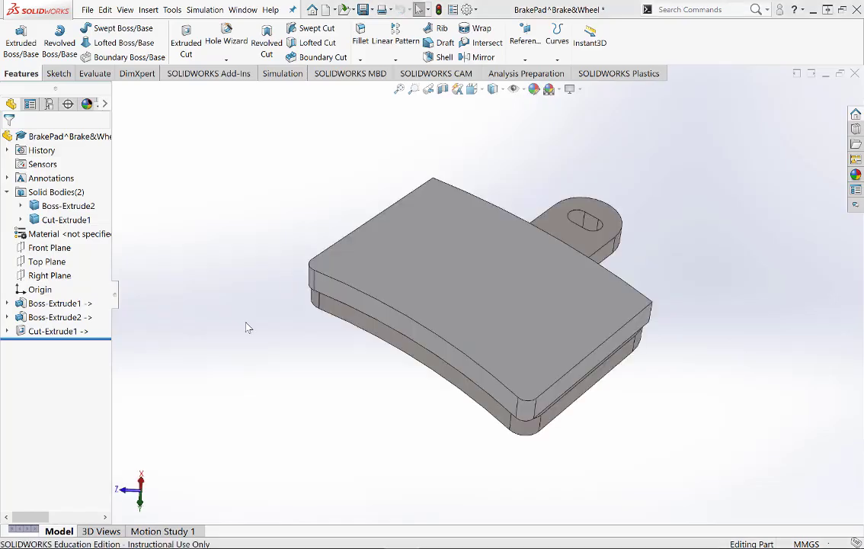
Edit the sketch of Boss-Extrude2 and set the left straight side's distance from the backing plate edge, D1, to 2 mm
{"action": "right_click", "coordinate": [48, 318]}
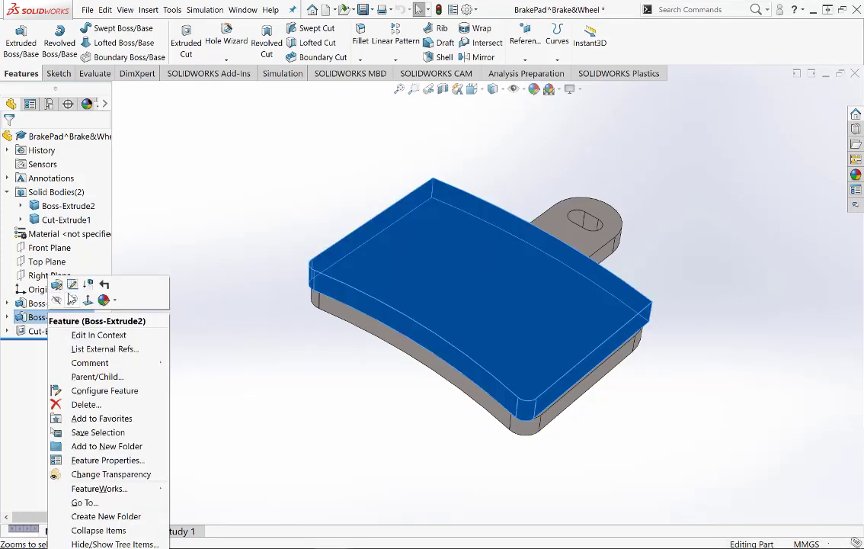
{"action": "left_click", "coordinate": [73, 289]}
{"action": "scroll", "coordinate": [203, 299], "scroll_direction": "down", "scroll_amount": 8}
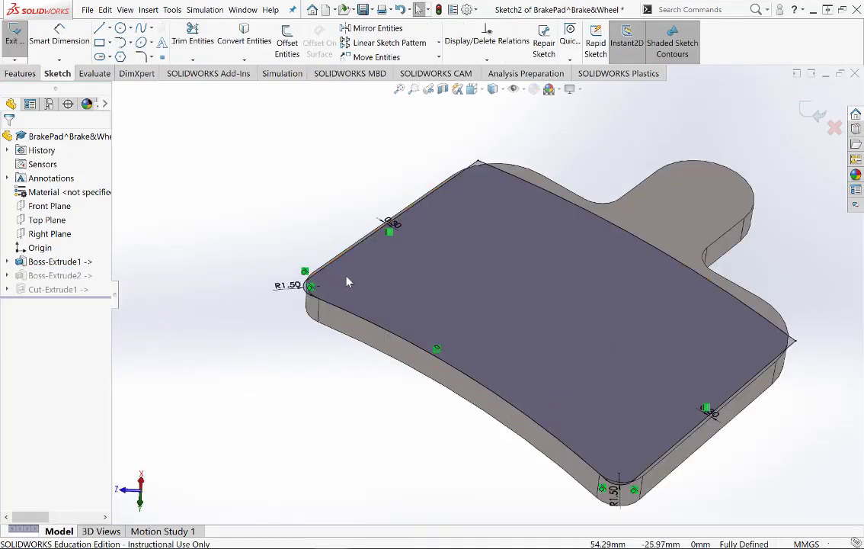
{"action": "key", "text": "ctrl+a"}
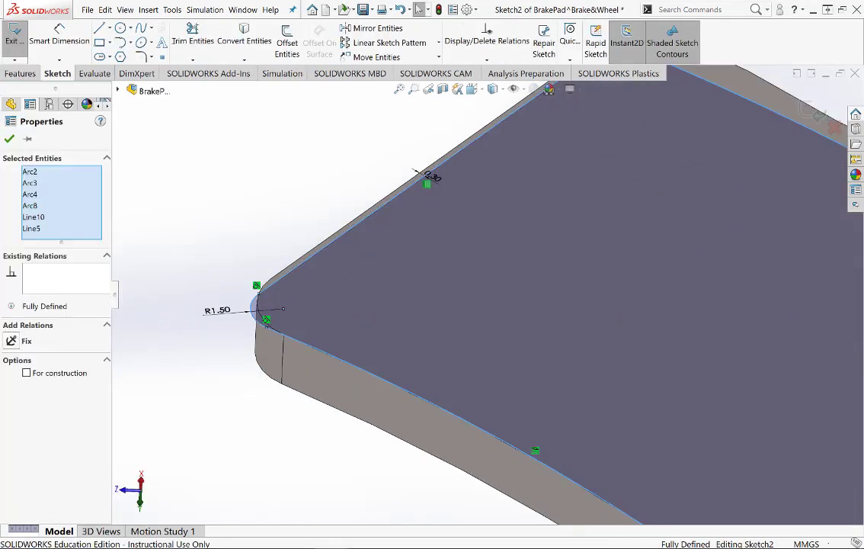
{"action": "left_click", "coordinate": [365, 141]}
{"action": "mouse_move", "coordinate": [365, 141]}
{"action": "middle_mouse_down"}
{"action": "mouse_move", "coordinate": [363, 193]}
{"action": "mouse_move", "coordinate": [463, 150]}
{"action": "middle_mouse_up"}
{"action": "scroll", "coordinate": [438, 179], "scroll_direction": "down", "scroll_amount": 3}
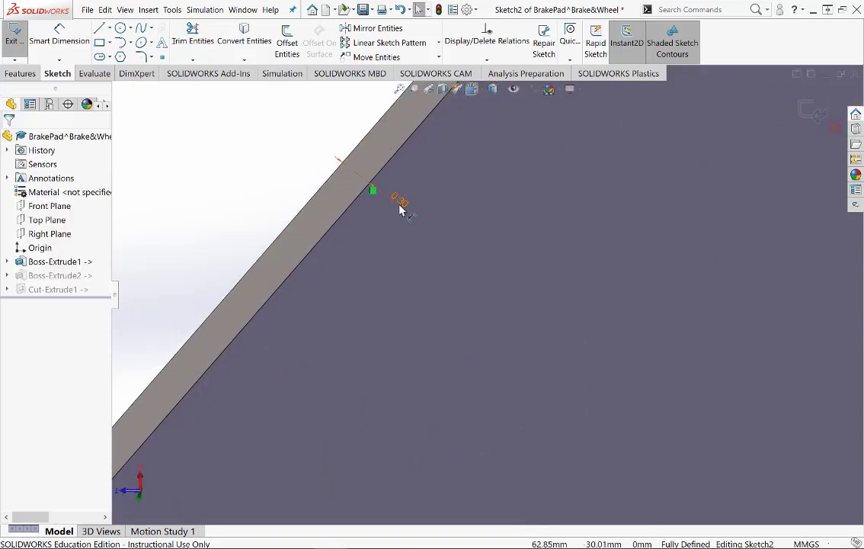
{"action": "left_click", "coordinate": [399, 198]}
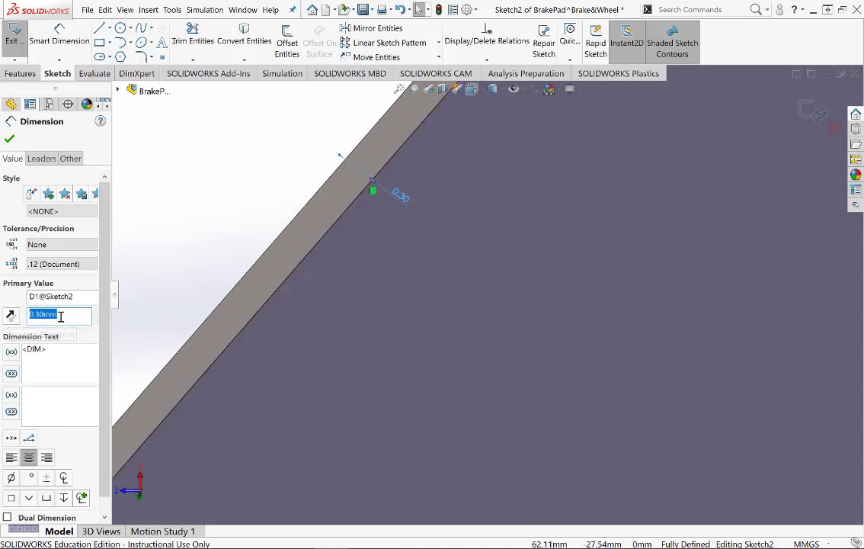
{"action": "type", "text": "2"}
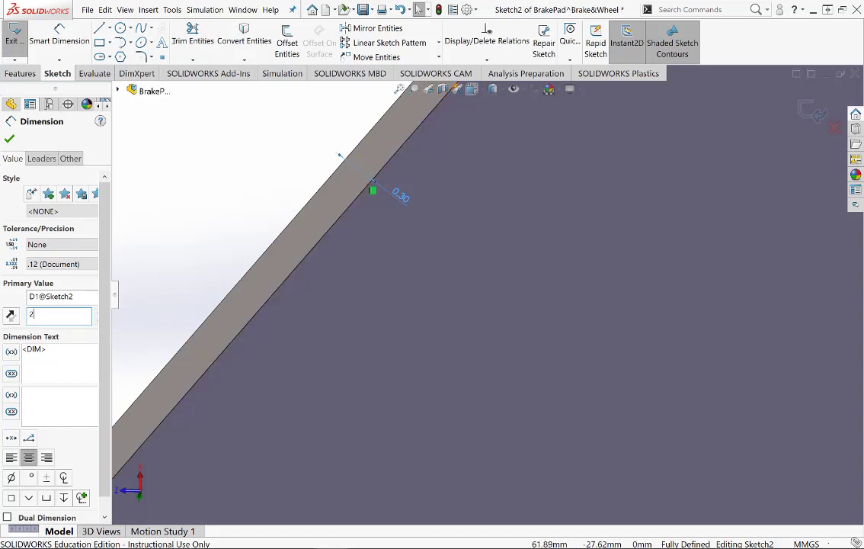
{"action": "key", "text": "Return"}
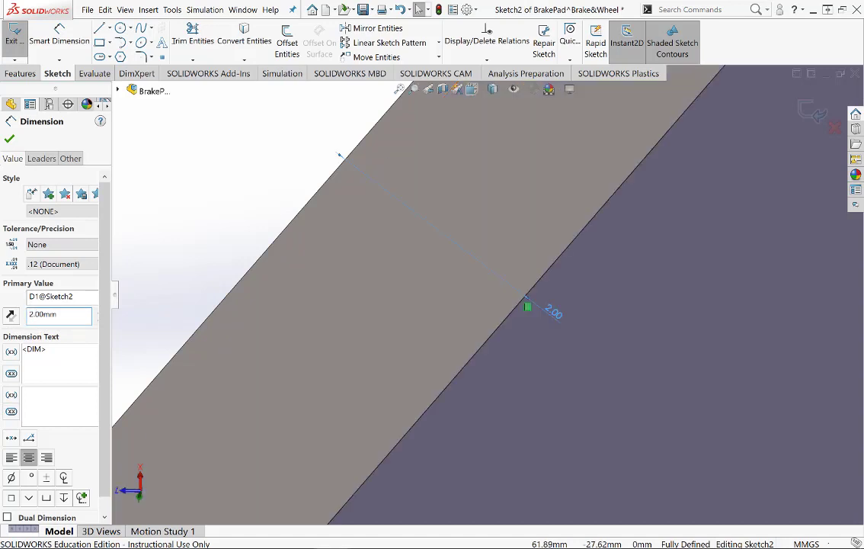
{"action": "left_click", "coordinate": [10, 141]}
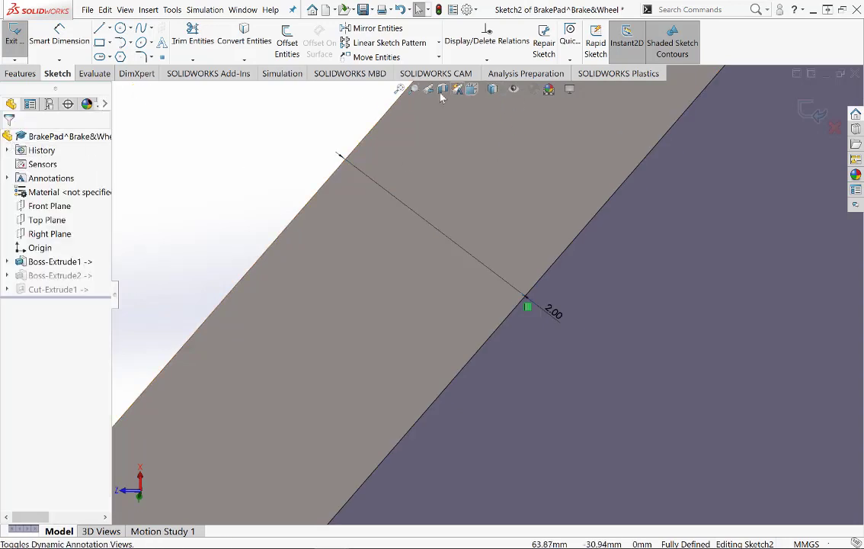
Set the right straight side's distance from the backing plate edge, D2, to 2 mm and exit the friction pad sketch
{"action": "left_click", "coordinate": [399, 90]}
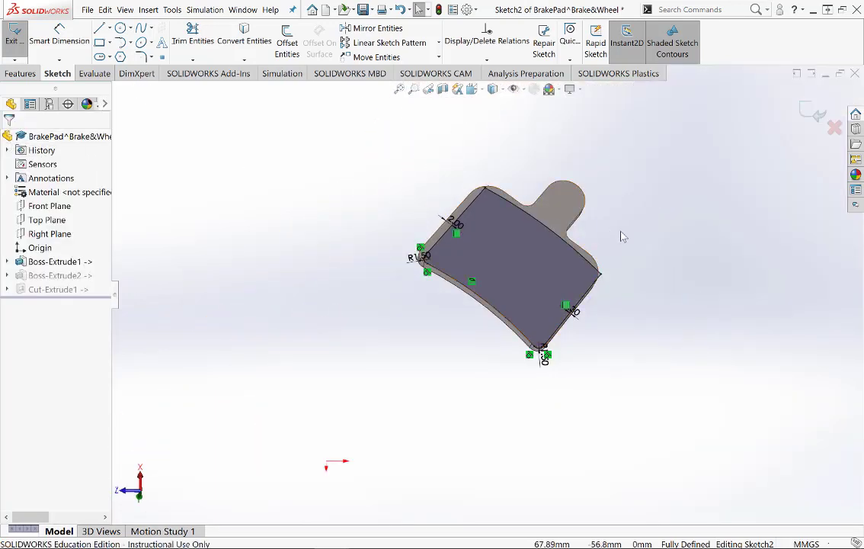
{"action": "scroll", "coordinate": [538, 368], "scroll_direction": "down", "scroll_amount": 5}
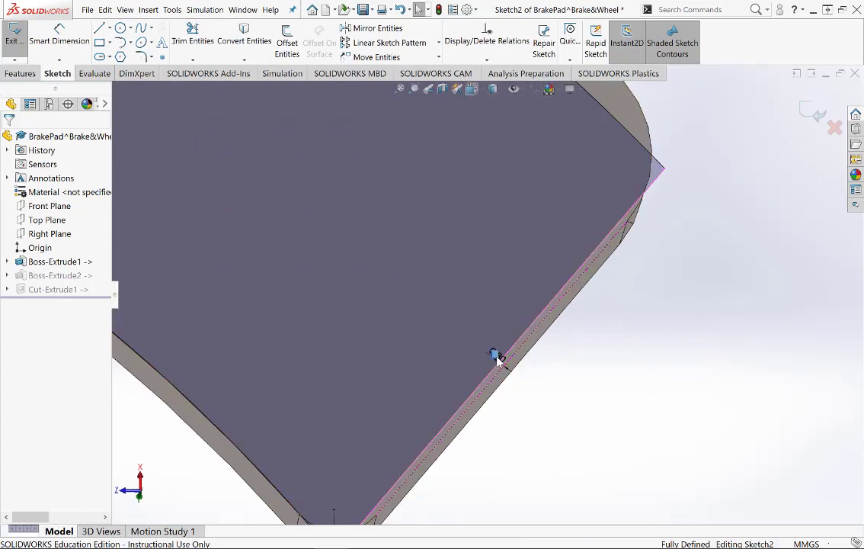
{"action": "scroll", "coordinate": [492, 359], "scroll_direction": "down", "scroll_amount": 5}
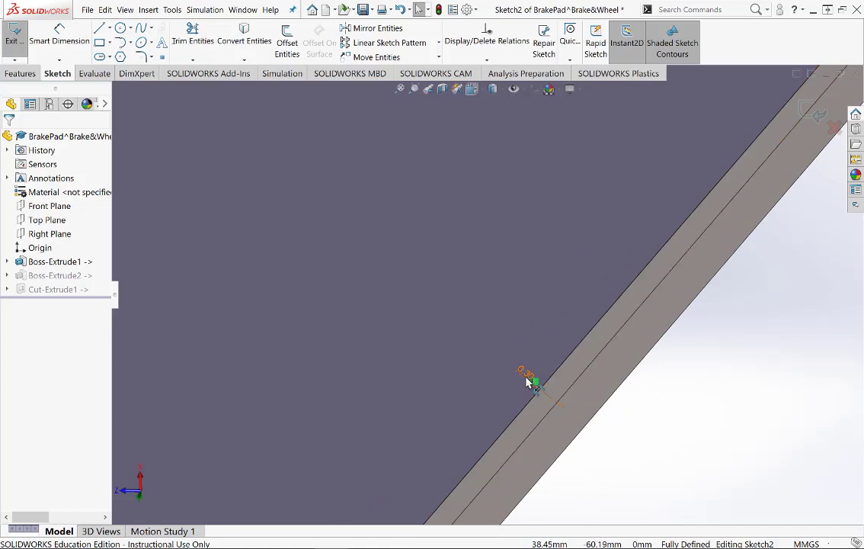
{"action": "left_click", "coordinate": [526, 369]}
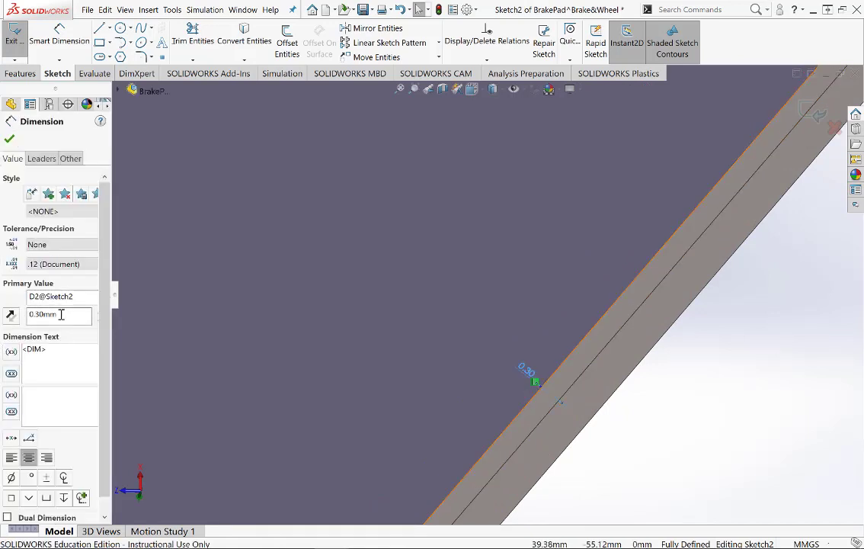
{"action": "type", "text": "2"}
{"action": "key", "text": "Return"}
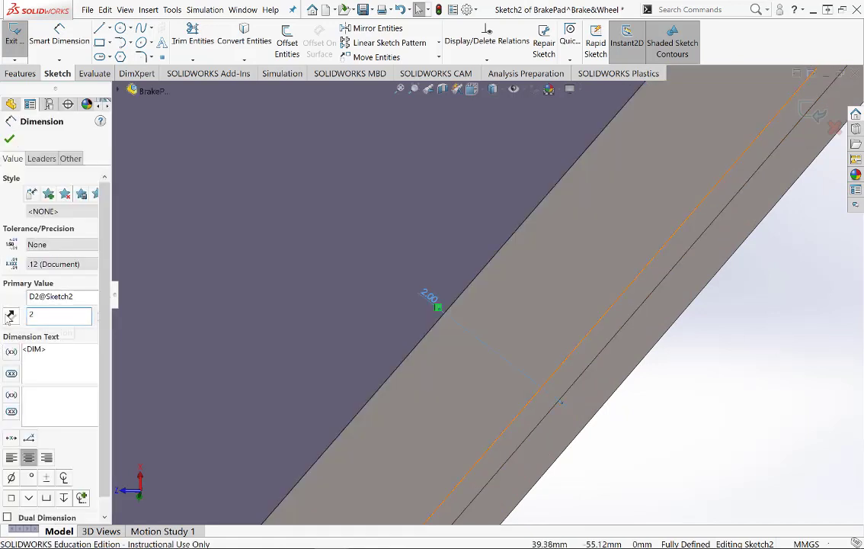
{"action": "left_click", "coordinate": [9, 139]}
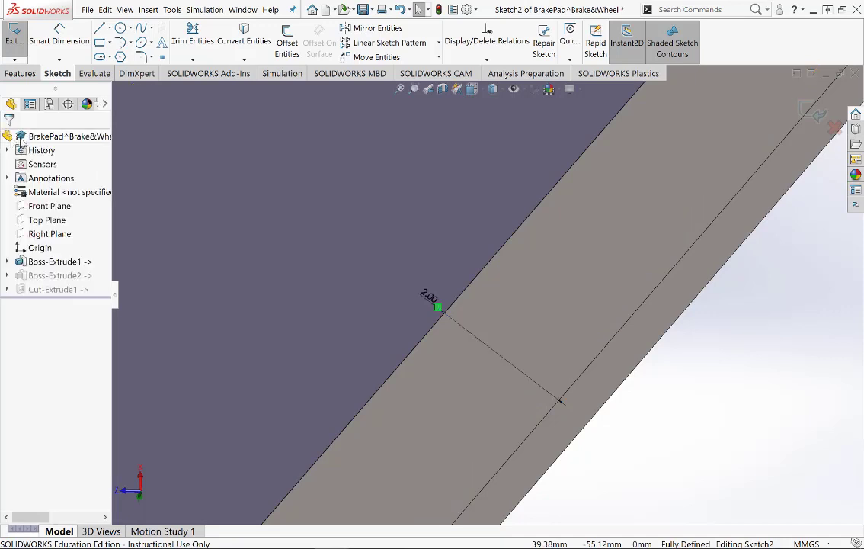
{"action": "scroll", "coordinate": [589, 329], "scroll_direction": "up", "scroll_amount": 6}
{"action": "scroll", "coordinate": [498, 175], "scroll_direction": "up", "scroll_amount": 5}
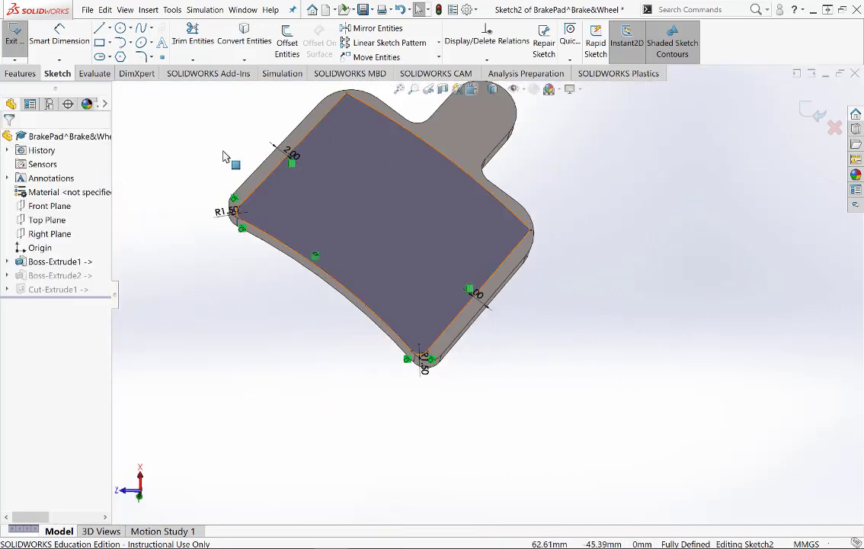
{"action": "left_click", "coordinate": [15, 38]}
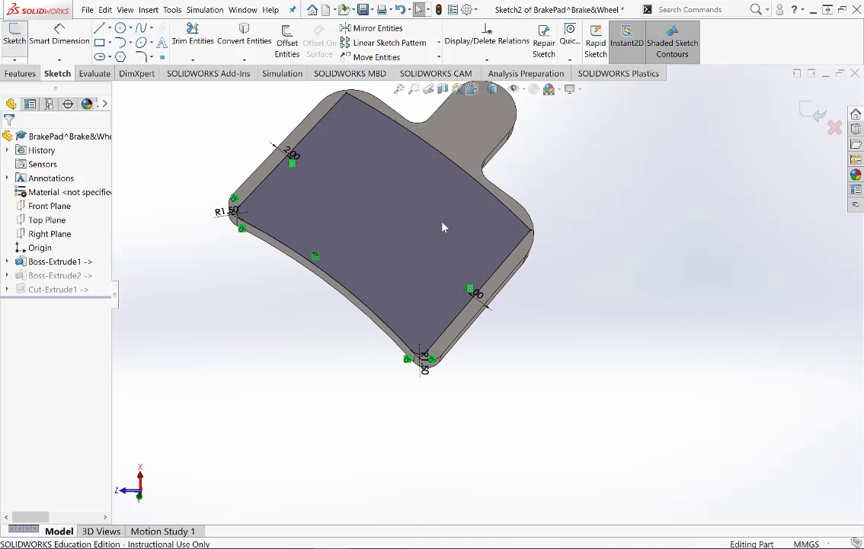
{"action": "mouse_move", "coordinate": [573, 264]}
{"action": "middle_mouse_down"}
{"action": "mouse_move", "coordinate": [627, 288]}
{"action": "mouse_move", "coordinate": [593, 339]}
{"action": "mouse_move", "coordinate": [611, 307]}
{"action": "mouse_move", "coordinate": [574, 231]}
{"action": "middle_mouse_up"}
{"action": "scroll", "coordinate": [574, 232], "scroll_direction": "up", "scroll_amount": 4}
{"action": "scroll", "coordinate": [577, 234], "scroll_direction": "down", "scroll_amount": 2}
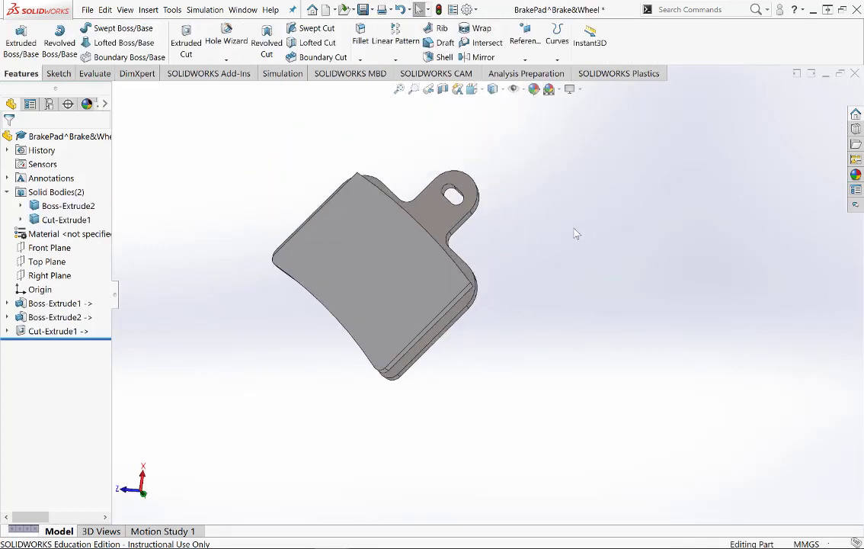
Close the brake pad part with its changes saved and rebuild the Brake&Wheel assembly
{"action": "left_click", "coordinate": [89, 10]}
{"action": "left_click", "coordinate": [110, 81]}
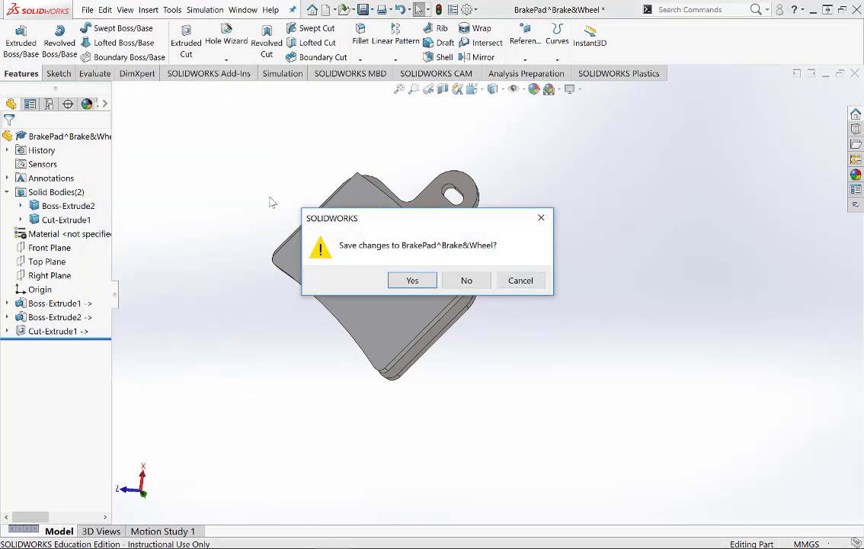
{"action": "left_click", "coordinate": [410, 281]}
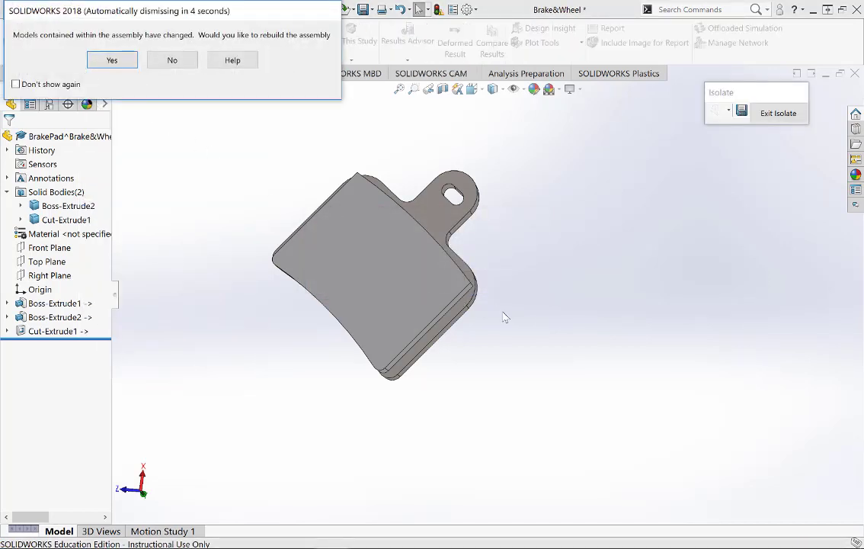
{"action": "left_click", "coordinate": [112, 60]}
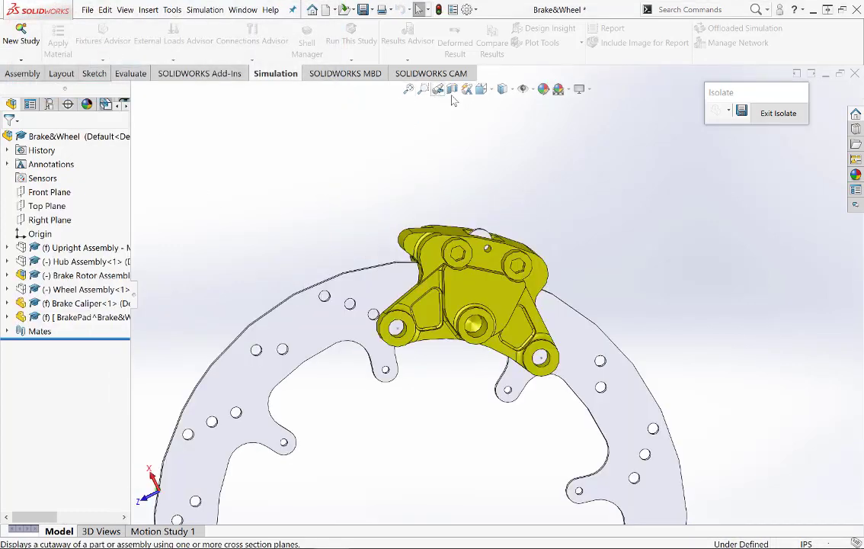
{"action": "key", "text": "ctrl+7"}
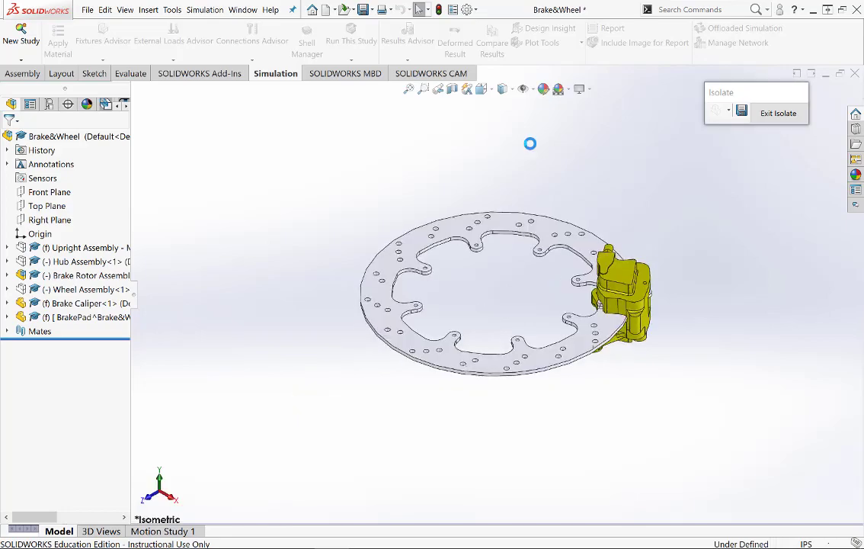
Save the BrakePad component to an external file, keeping the proposed file name and path
{"action": "middle_click_drag", "start_coordinate": [590, 222], "coordinate": [549, 133]}
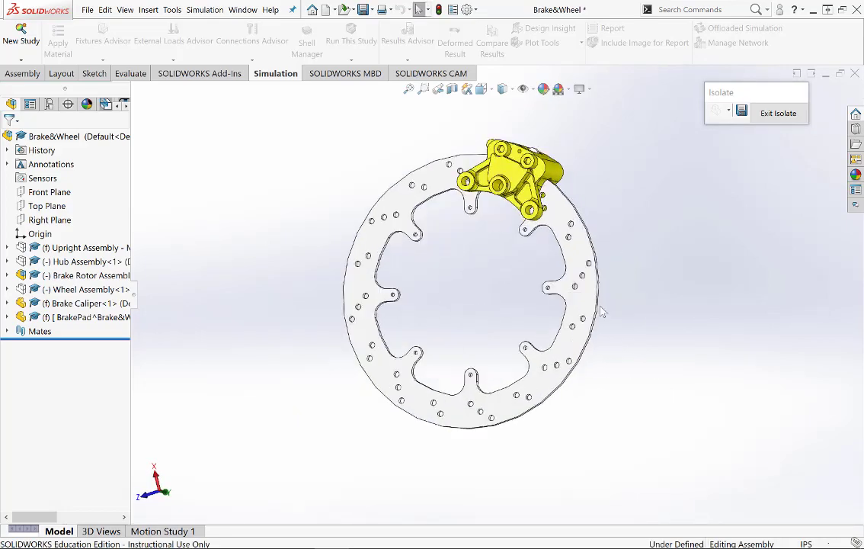
{"action": "scroll", "coordinate": [600, 308], "scroll_direction": "down", "scroll_amount": 3}
{"action": "middle_click_drag", "start_coordinate": [401, 174], "coordinate": [426, 153]}
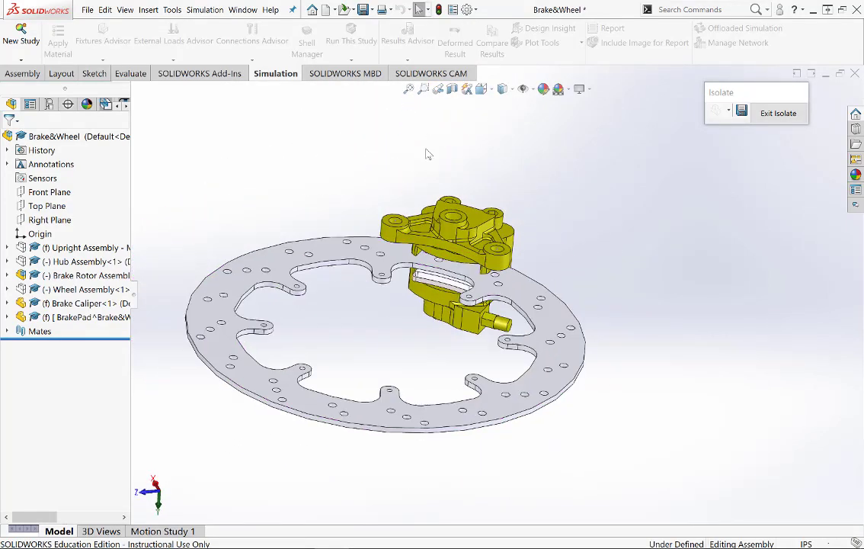
{"action": "scroll", "coordinate": [501, 349], "scroll_direction": "down", "scroll_amount": 5}
{"action": "middle_click_drag", "start_coordinate": [500, 349], "coordinate": [498, 329]}
{"action": "scroll", "coordinate": [419, 334], "scroll_direction": "up", "scroll_amount": 4}
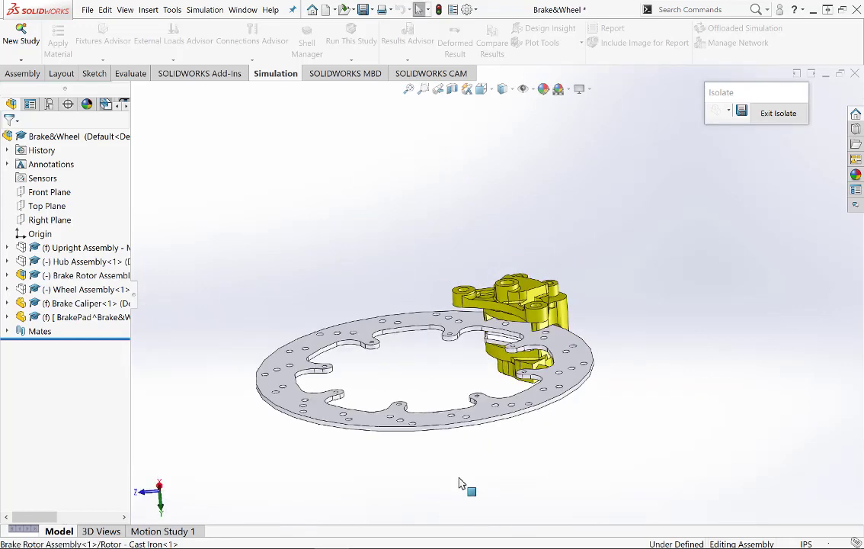
{"action": "scroll", "coordinate": [459, 479], "scroll_direction": "down", "scroll_amount": 3}
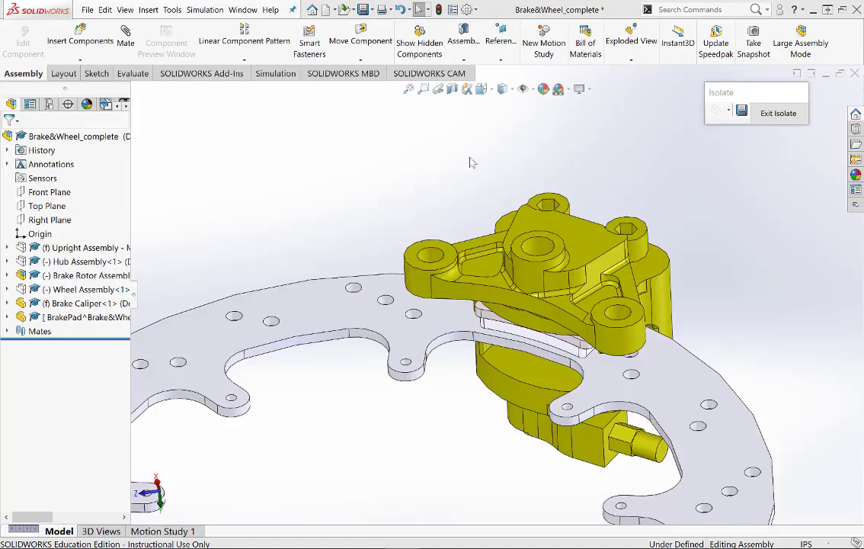
{"action": "left_click", "coordinate": [95, 318]}
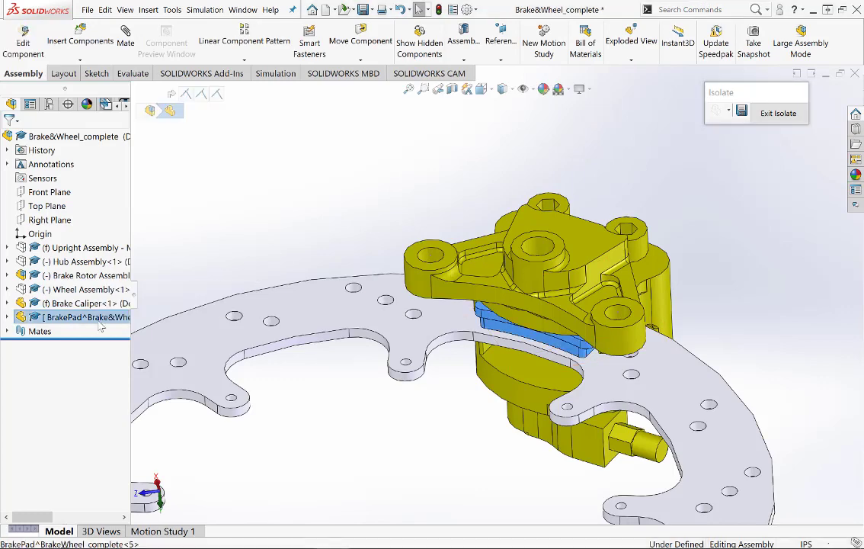
{"action": "right_click", "coordinate": [97, 317]}
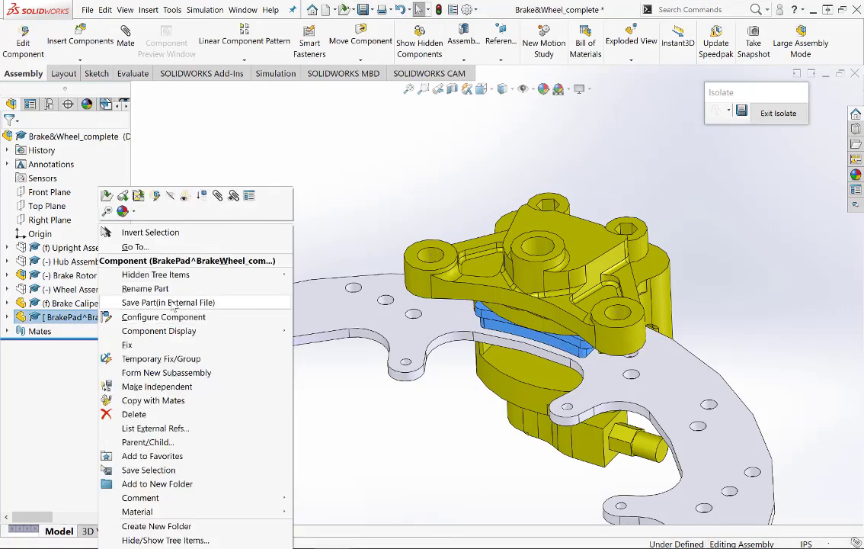
{"action": "left_click", "coordinate": [173, 304]}
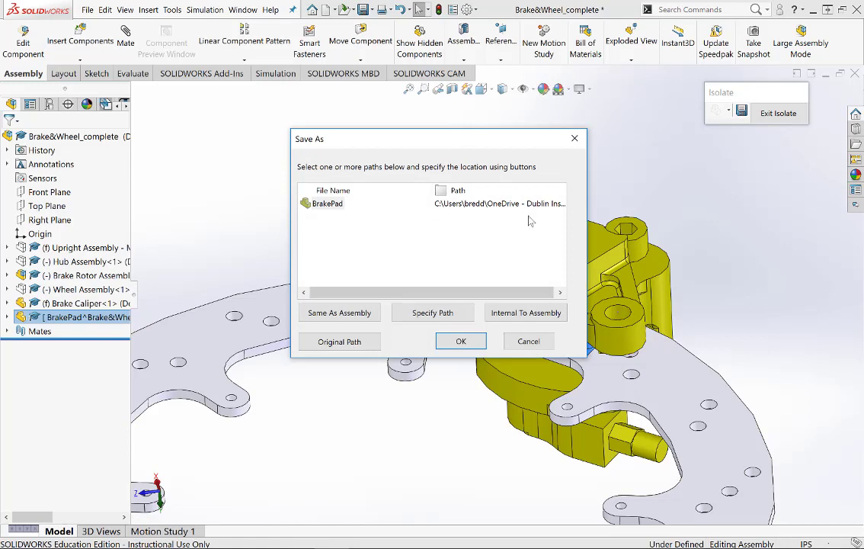
{"action": "left_click", "coordinate": [461, 341]}
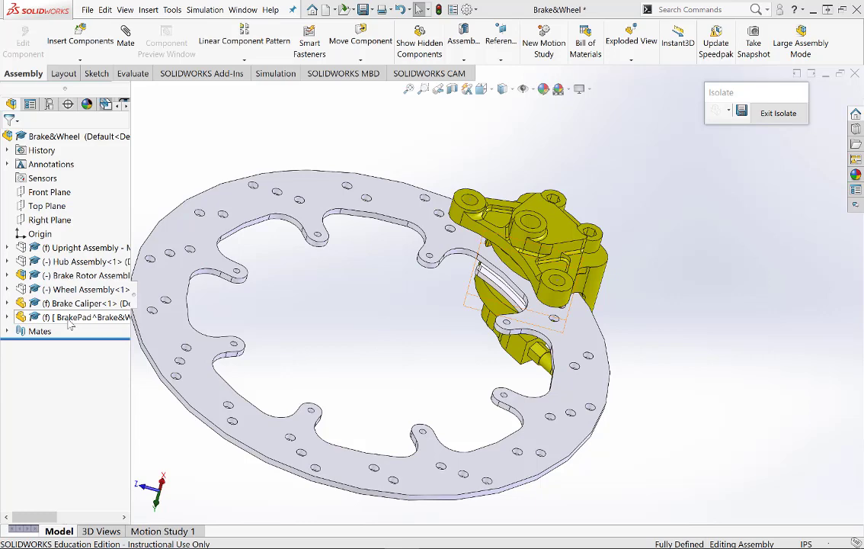
Insert a second BrakePad instance in the rotor's open centre and rotate it so its backing plate faces the upper caliper half
{"action": "left_click_drag", "start_coordinate": [69, 318], "coordinate": [458, 312]}
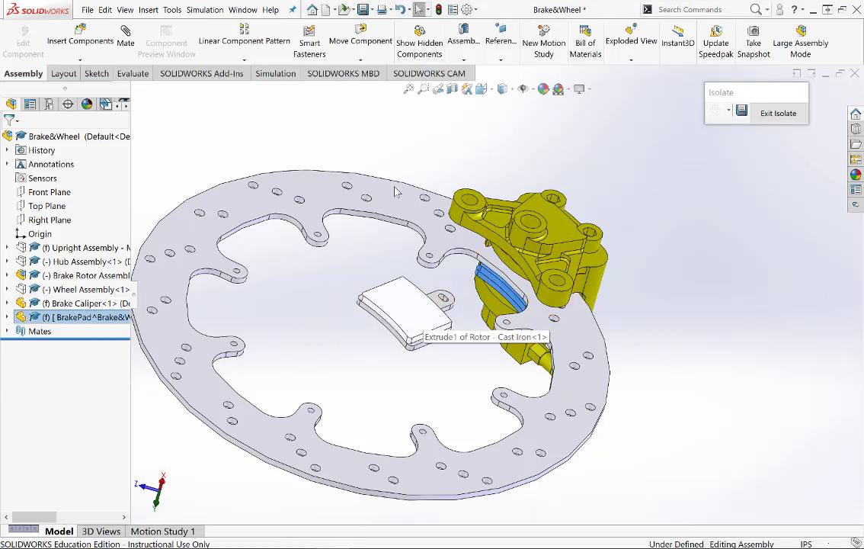
{"action": "left_click", "coordinate": [363, 61]}
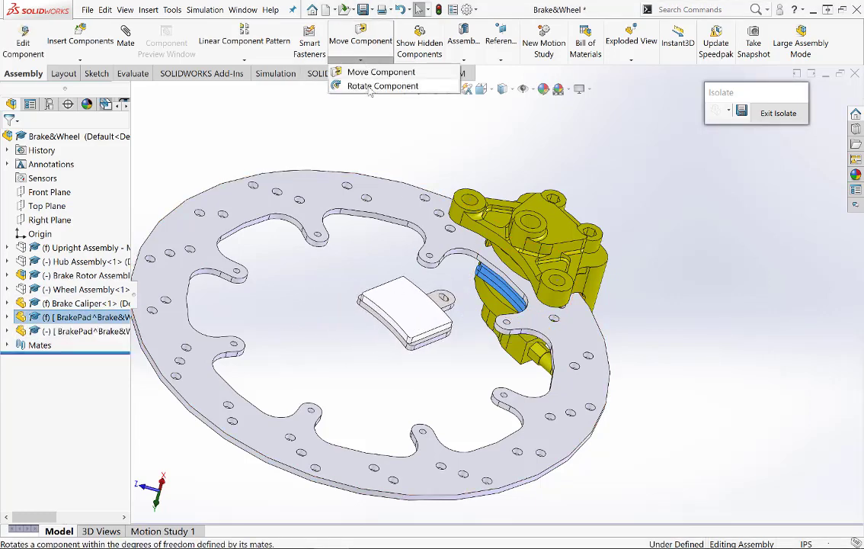
{"action": "left_click", "coordinate": [369, 89]}
{"action": "left_click_drag", "start_coordinate": [380, 286], "coordinate": [525, 194]}
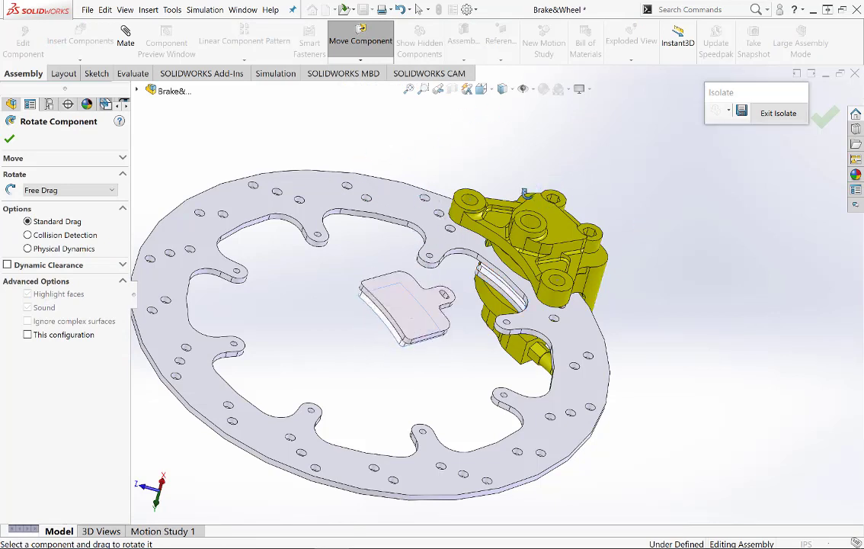
{"action": "scroll", "coordinate": [338, 339], "scroll_direction": "down", "scroll_amount": 4}
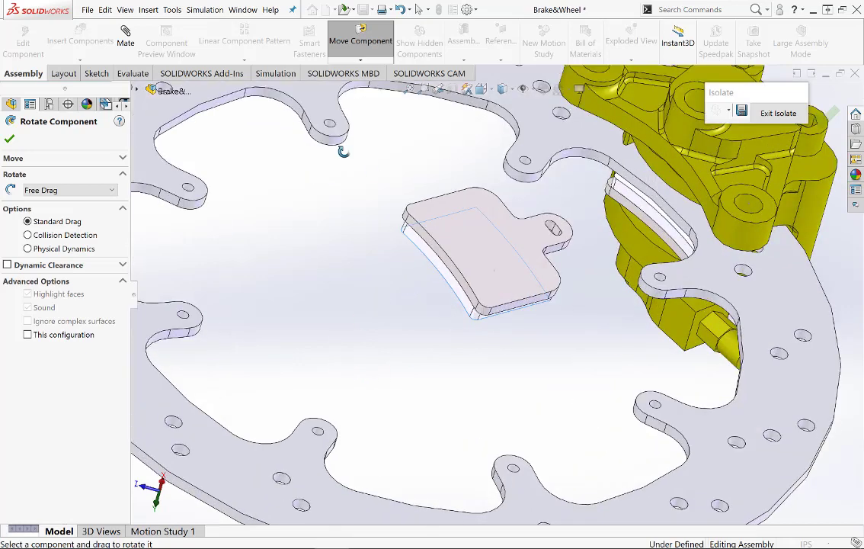
{"action": "left_click", "coordinate": [9, 141]}
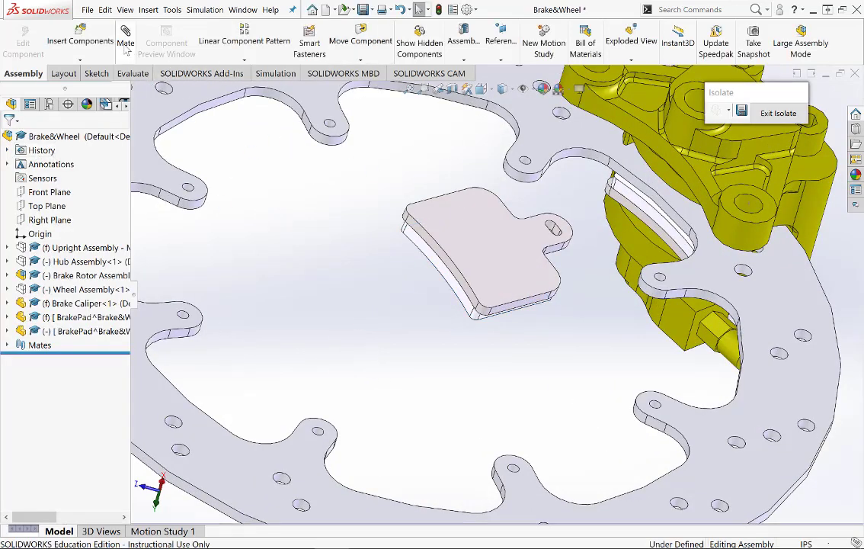
Add a coincident mate between the second pad's large backing plate face and the flat inner face of the opposite caliper half
{"action": "left_click", "coordinate": [466, 231]}
{"action": "middle_click_drag", "start_coordinate": [464, 229], "coordinate": [579, 122]}
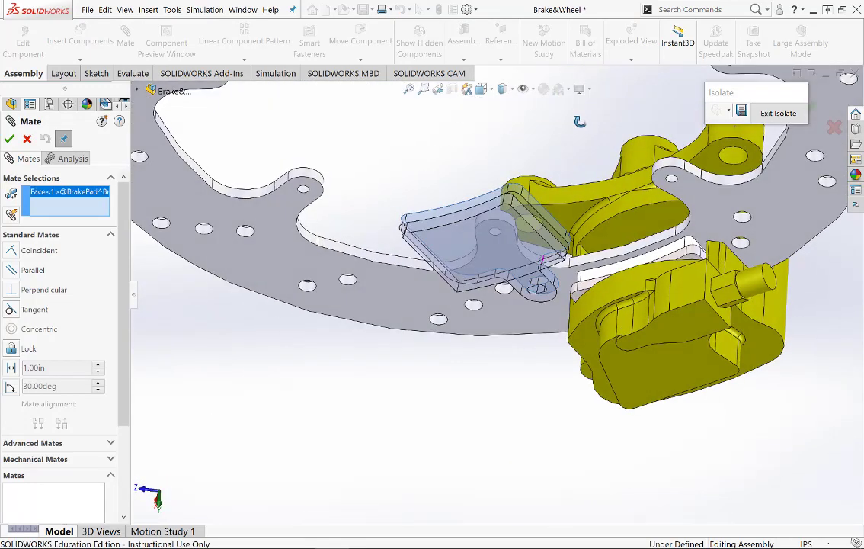
{"action": "scroll", "coordinate": [610, 222], "scroll_direction": "down", "scroll_amount": 5}
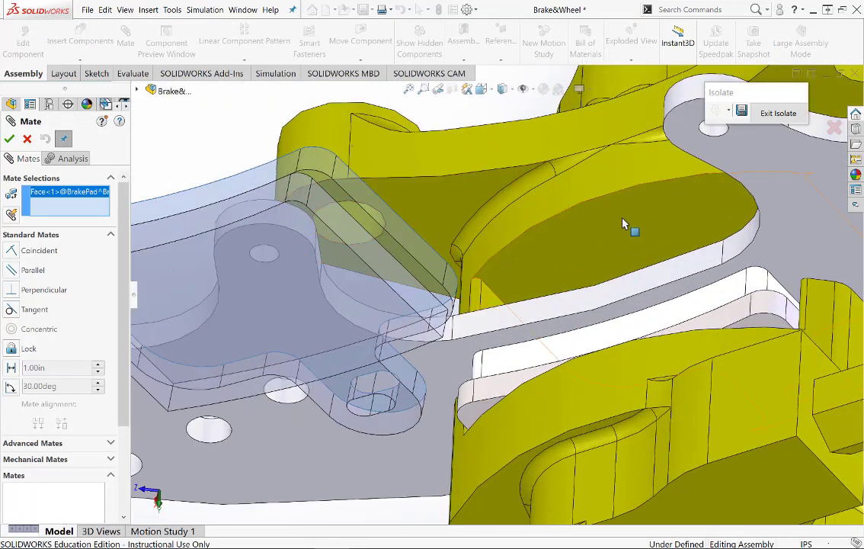
{"action": "left_click", "coordinate": [624, 223]}
{"action": "scroll", "coordinate": [424, 190], "scroll_direction": "up", "scroll_amount": 3}
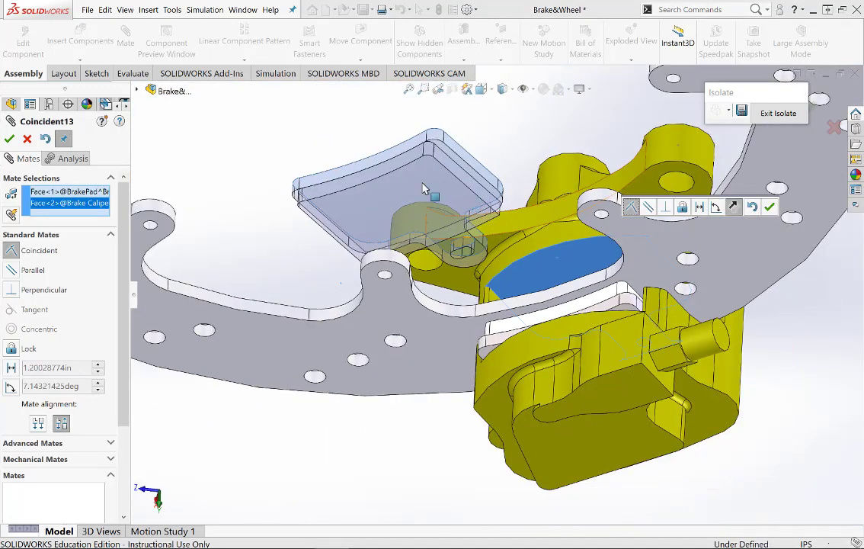
{"action": "left_click", "coordinate": [9, 140]}
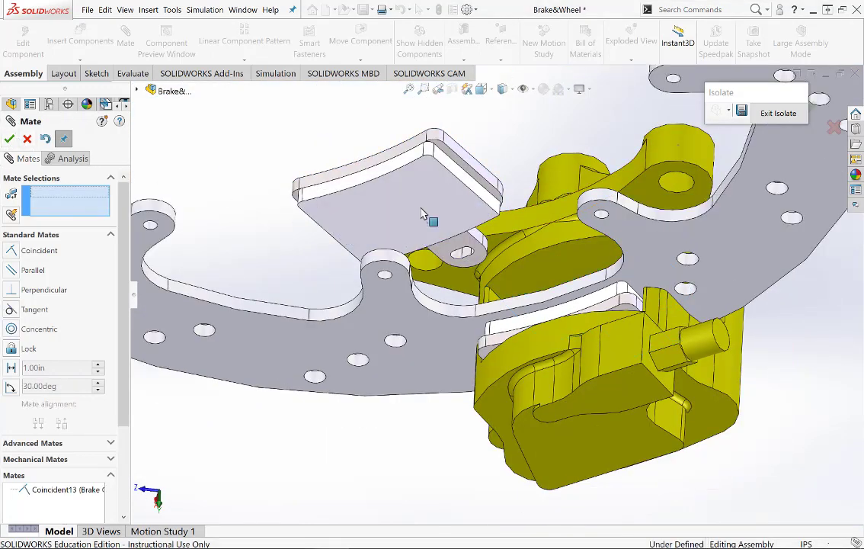
Add a coincident mate between the backing plate's straight side face and the matching side wall of the caliper pocket
{"action": "left_click", "coordinate": [473, 173]}
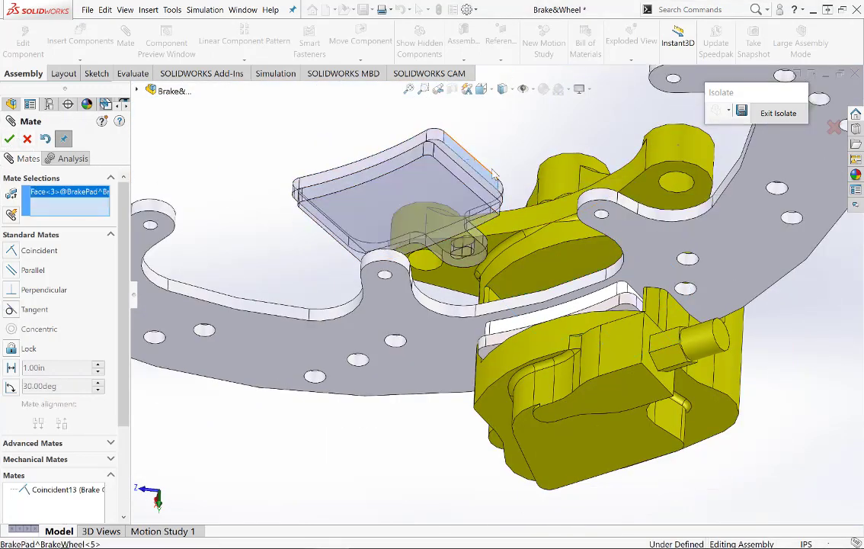
{"action": "middle_click_drag", "start_coordinate": [476, 189], "coordinate": [530, 255]}
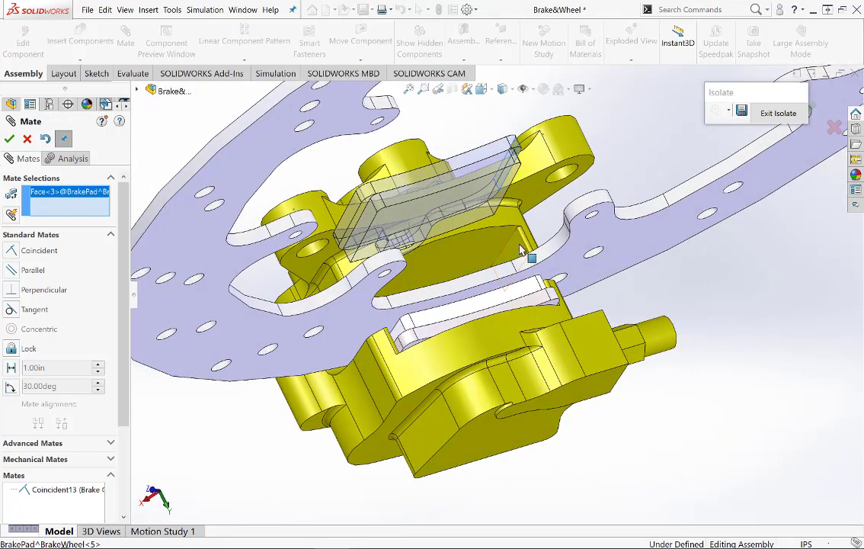
{"action": "left_click", "coordinate": [521, 250]}
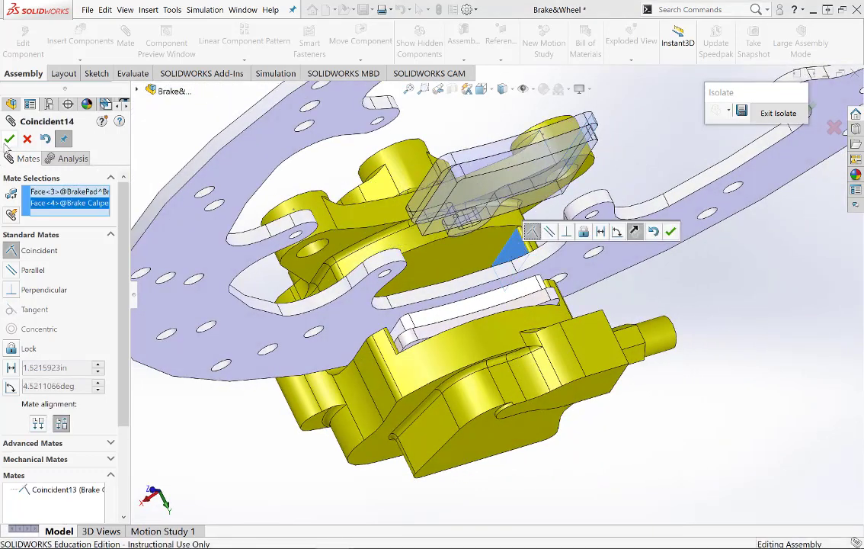
{"action": "key", "text": "Return"}
Add a coincident mate between the flat caliper wall beside the rotor and the backing plate's edge face near its tab, and finish mating
{"action": "middle_click_drag", "start_coordinate": [520, 250], "coordinate": [545, 221]}
{"action": "scroll", "coordinate": [545, 221], "scroll_direction": "down", "scroll_amount": 5}
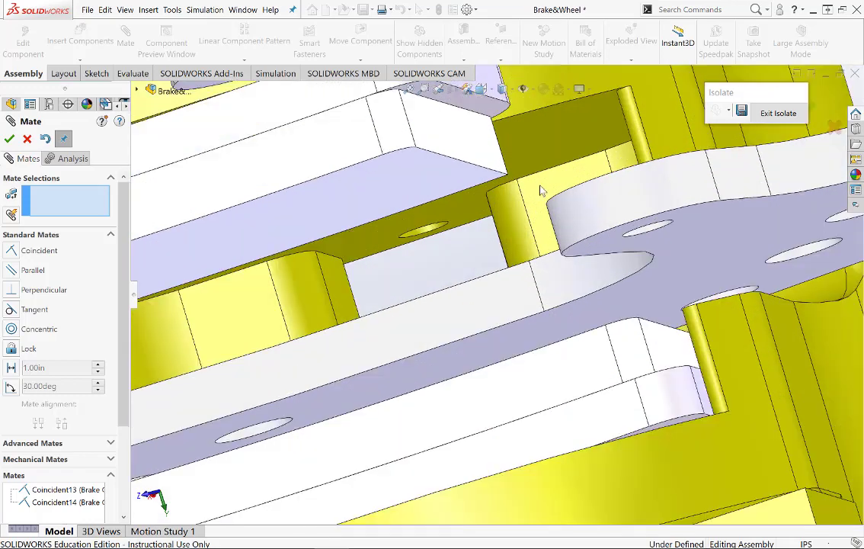
{"action": "left_click", "coordinate": [557, 190]}
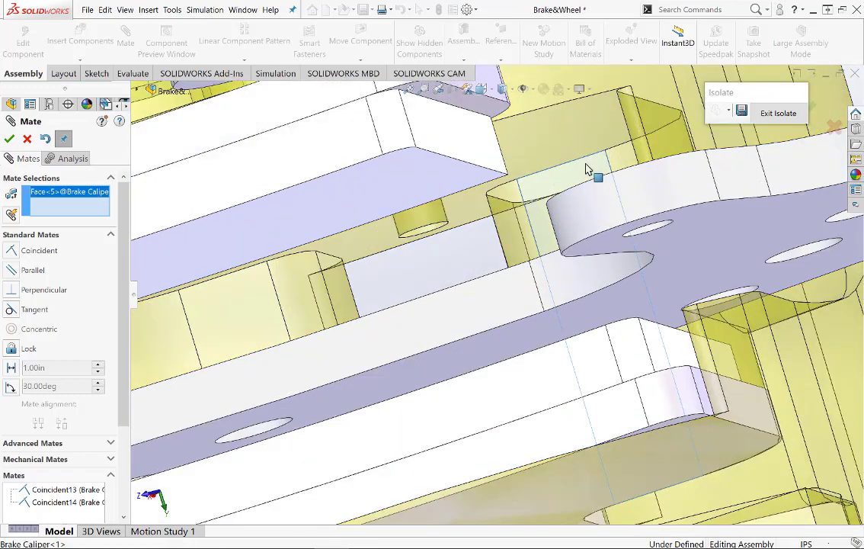
{"action": "middle_click_drag", "start_coordinate": [596, 172], "coordinate": [528, 215]}
{"action": "scroll", "coordinate": [372, 256], "scroll_direction": "up", "scroll_amount": 6}
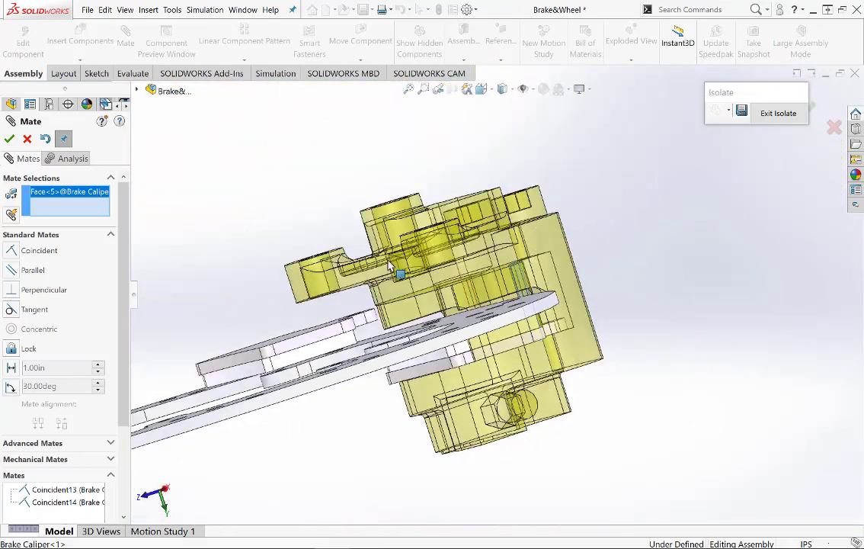
{"action": "middle_click_drag", "start_coordinate": [396, 274], "coordinate": [333, 337]}
{"action": "scroll", "coordinate": [334, 338], "scroll_direction": "down", "scroll_amount": 5}
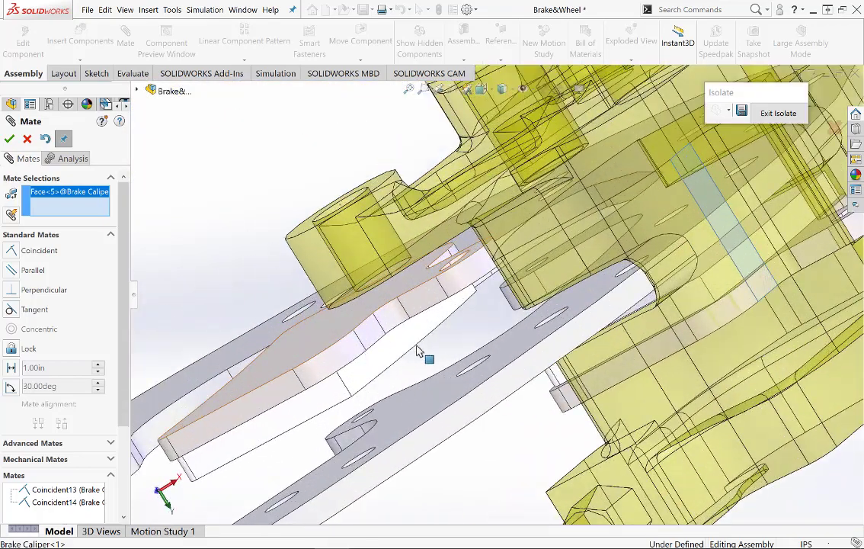
{"action": "left_click", "coordinate": [372, 340]}
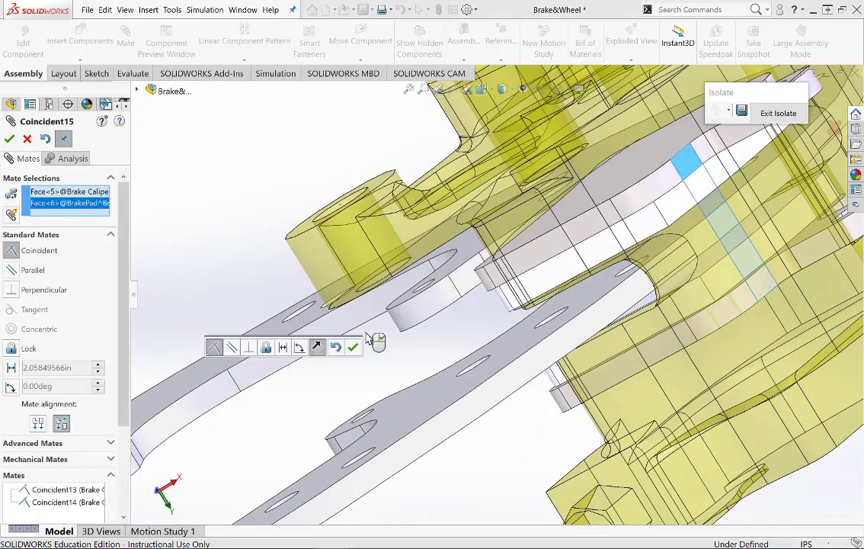
{"action": "left_click", "coordinate": [9, 139]}
{"action": "scroll", "coordinate": [353, 353], "scroll_direction": "up", "scroll_amount": 3}
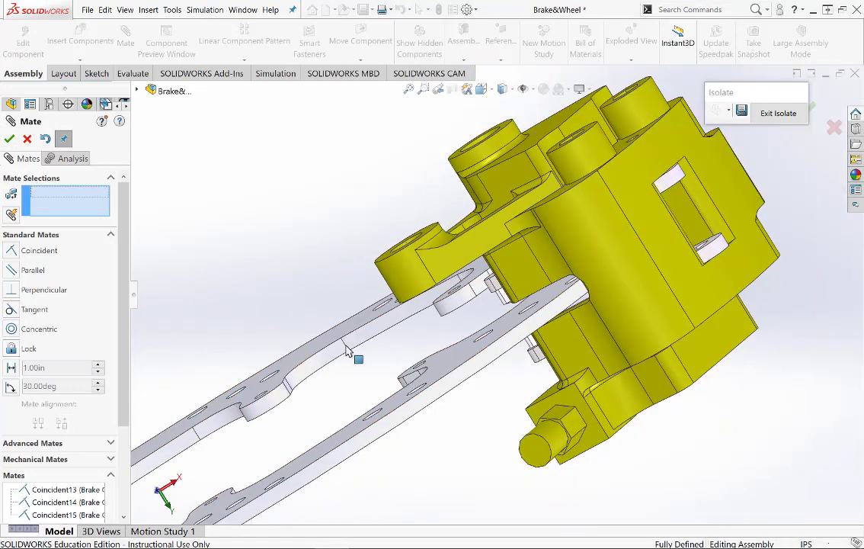
{"action": "scroll", "coordinate": [484, 307], "scroll_direction": "down", "scroll_amount": 5}
{"action": "middle_click_drag", "start_coordinate": [484, 307], "coordinate": [534, 336]}
{"action": "left_click", "coordinate": [10, 140]}
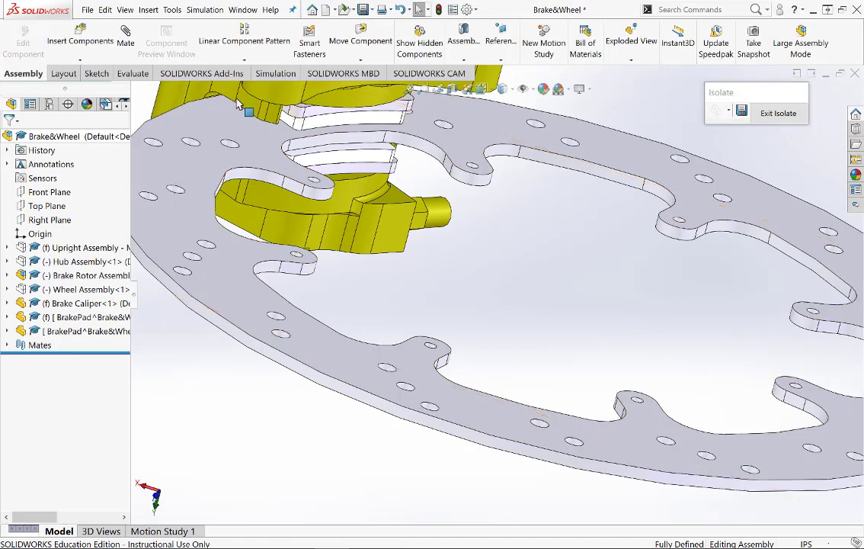
Check both brake pads against the rotor and exit Isolate to redisplay the full wheel assembly
{"action": "left_click", "coordinate": [409, 89]}
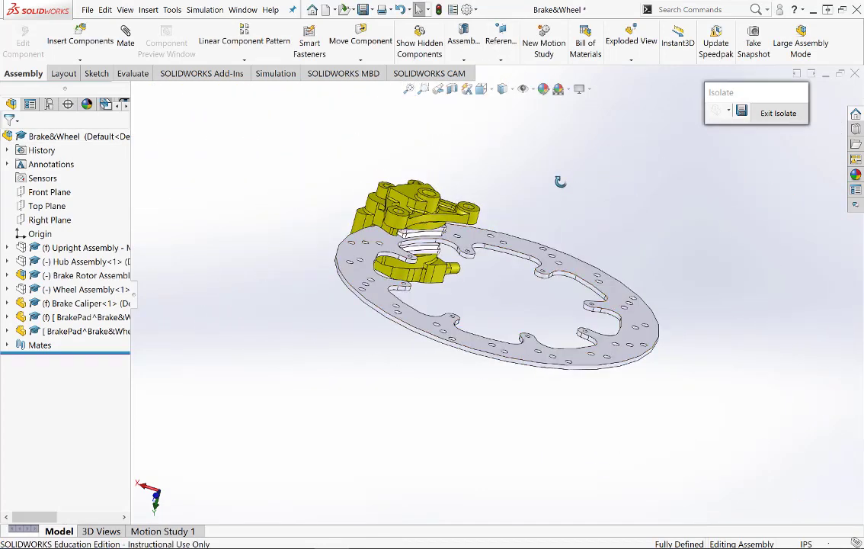
{"action": "middle_click_drag", "start_coordinate": [561, 182], "coordinate": [599, 211]}
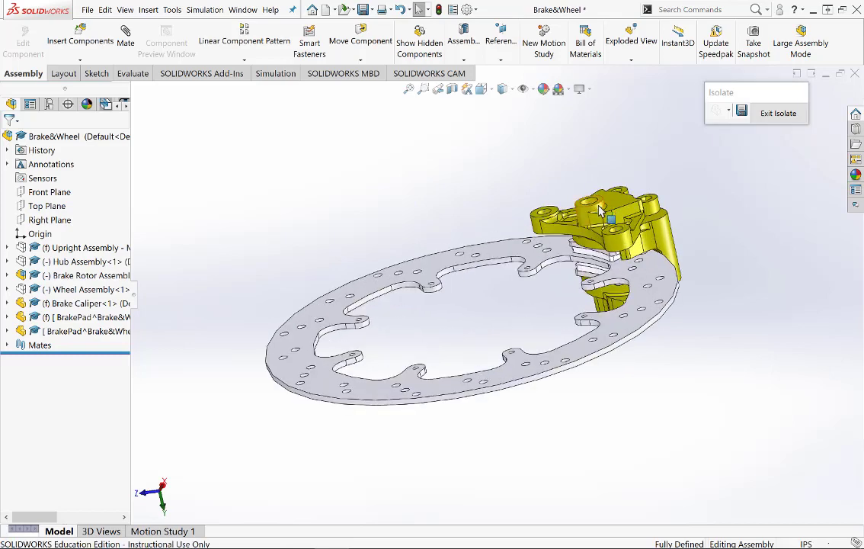
{"action": "scroll", "coordinate": [601, 198], "scroll_direction": "down", "scroll_amount": 2}
{"action": "middle_click", "coordinate": [536, 266]}
{"action": "middle_click_drag", "start_coordinate": [537, 265], "coordinate": [560, 251]}
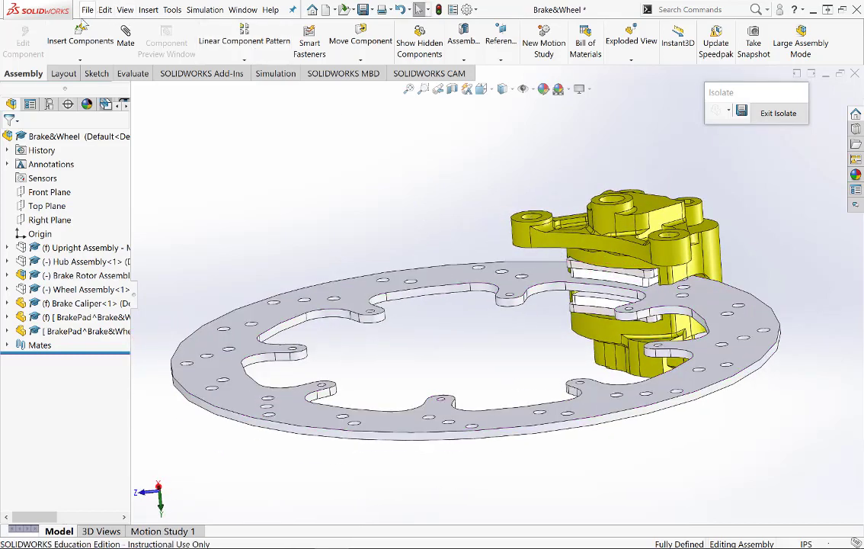
{"action": "left_click", "coordinate": [776, 114]}
Create a planar section view of the full wheel assembly on the Front Plane with a 0.00 in offset
{"action": "scroll", "coordinate": [703, 164], "scroll_direction": "up", "scroll_amount": 5}
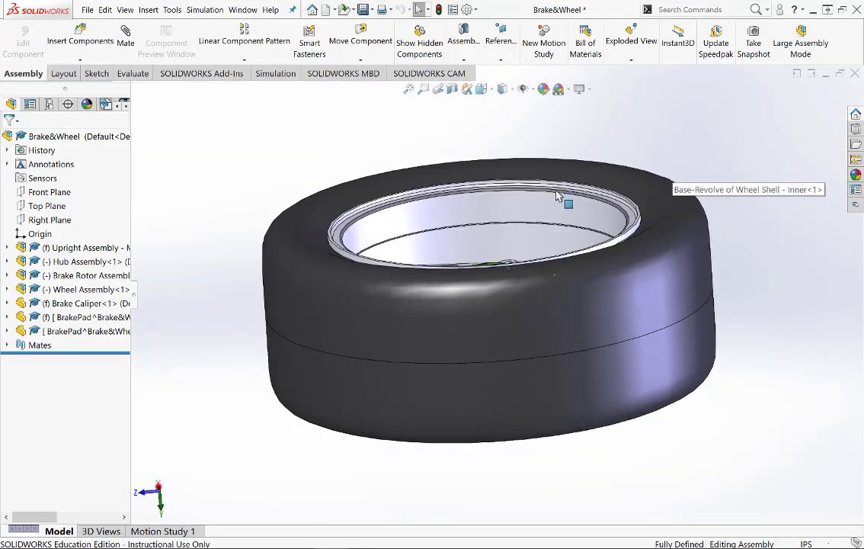
{"action": "middle_click_drag", "start_coordinate": [566, 196], "coordinate": [593, 295]}
{"action": "scroll", "coordinate": [534, 228], "scroll_direction": "down", "scroll_amount": 4}
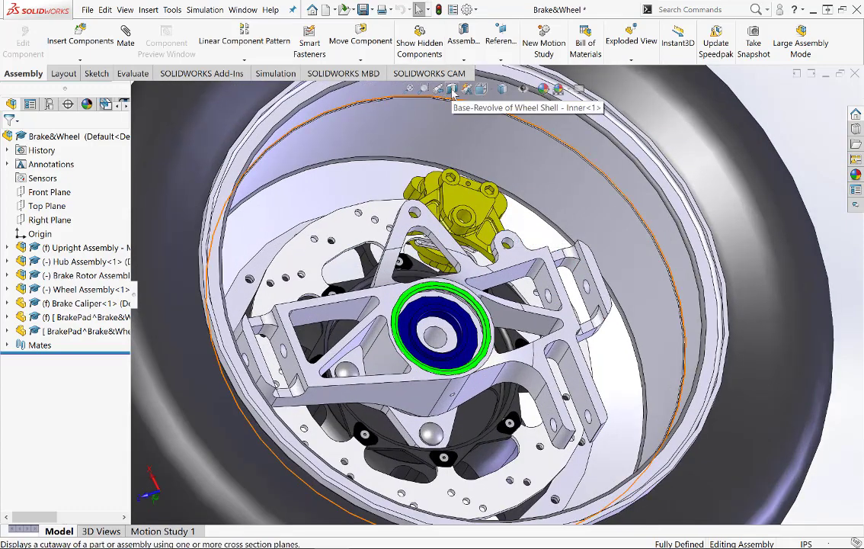
{"action": "left_click", "coordinate": [452, 89]}
{"action": "scroll", "coordinate": [465, 243], "scroll_direction": "down", "scroll_amount": 5}
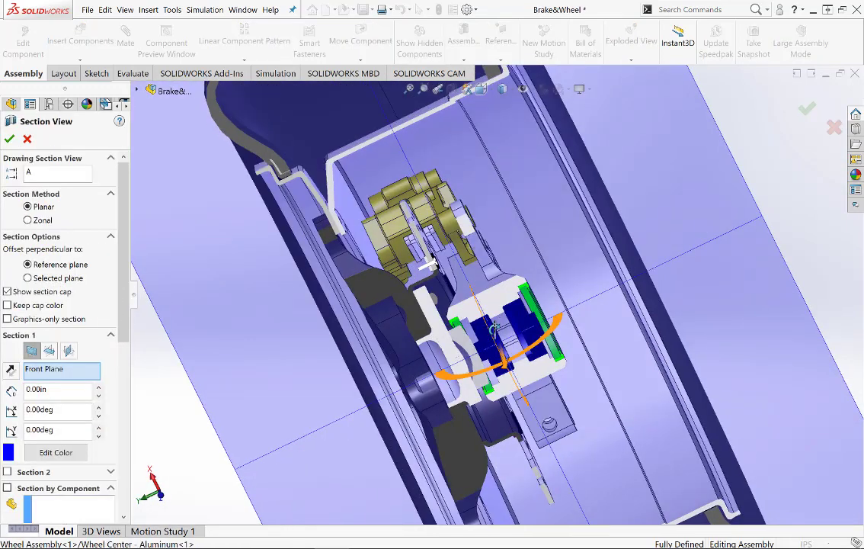
{"action": "scroll", "coordinate": [463, 246], "scroll_direction": "down", "scroll_amount": 4}
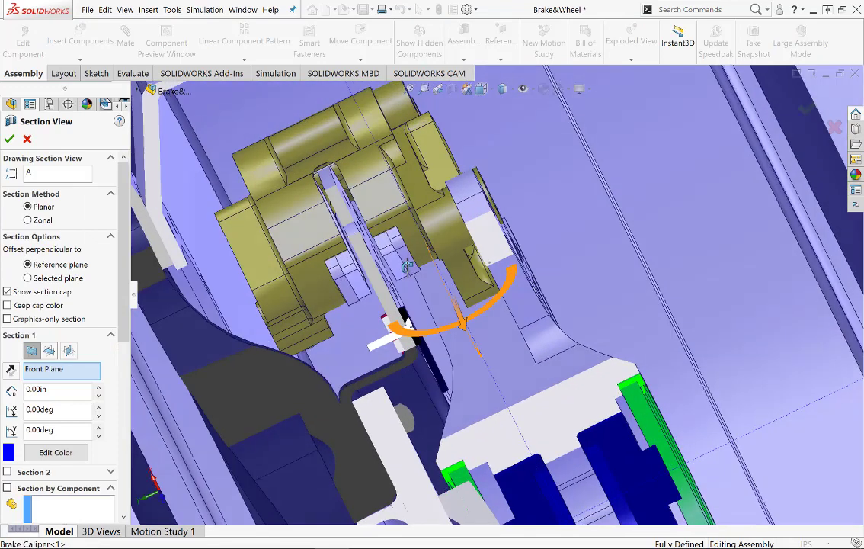
{"action": "scroll", "coordinate": [542, 284], "scroll_direction": "up", "scroll_amount": 6}
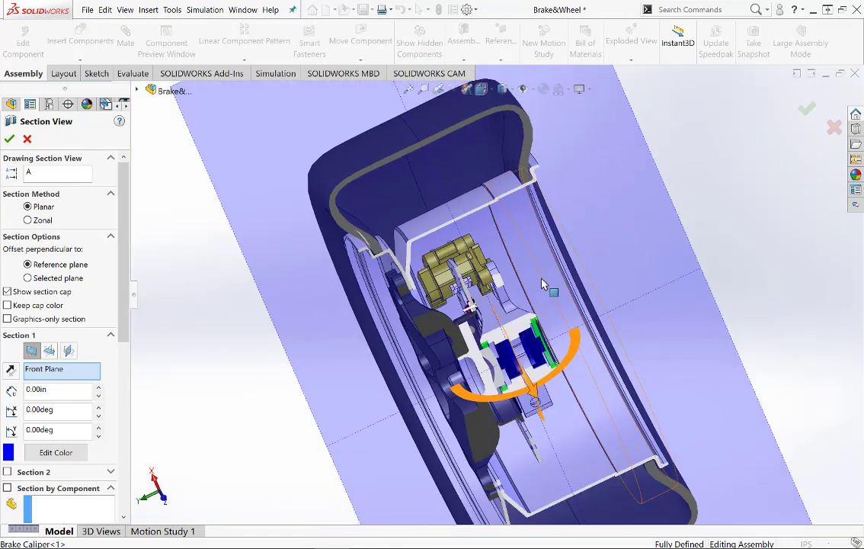
{"action": "middle_click_drag", "start_coordinate": [543, 283], "coordinate": [483, 318]}
{"action": "scroll", "coordinate": [482, 323], "scroll_direction": "up", "scroll_amount": 5}
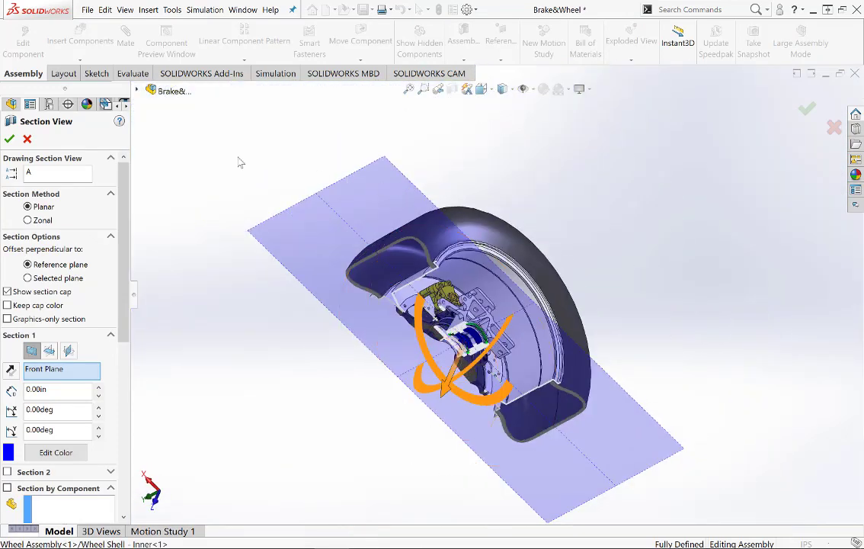
{"action": "left_click", "coordinate": [9, 139]}
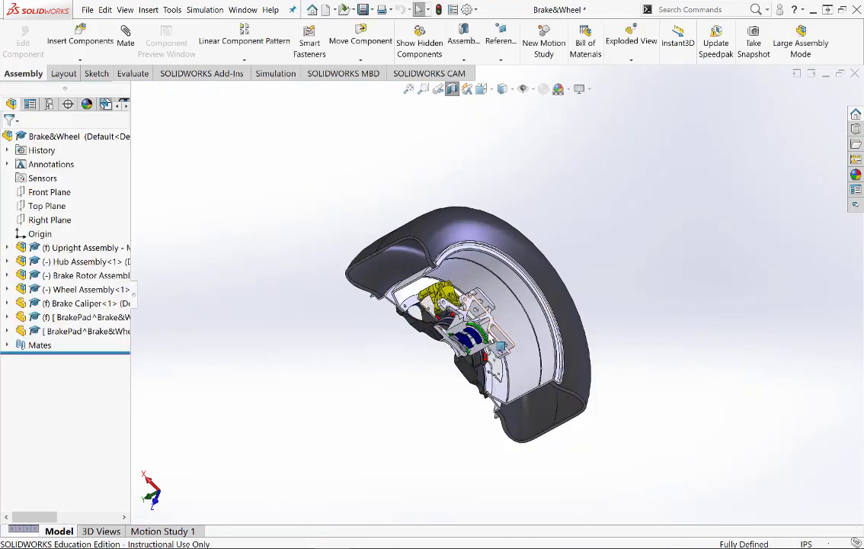
Examine the sectioned caliper, pads and rotor inside the wheel, and turn the section view off
{"action": "scroll", "coordinate": [512, 286], "scroll_direction": "down", "scroll_amount": 5}
{"action": "scroll", "coordinate": [407, 327], "scroll_direction": "down", "scroll_amount": 2}
{"action": "middle_click_drag", "start_coordinate": [409, 328], "coordinate": [441, 260]}
{"action": "scroll", "coordinate": [499, 298], "scroll_direction": "up", "scroll_amount": 8}
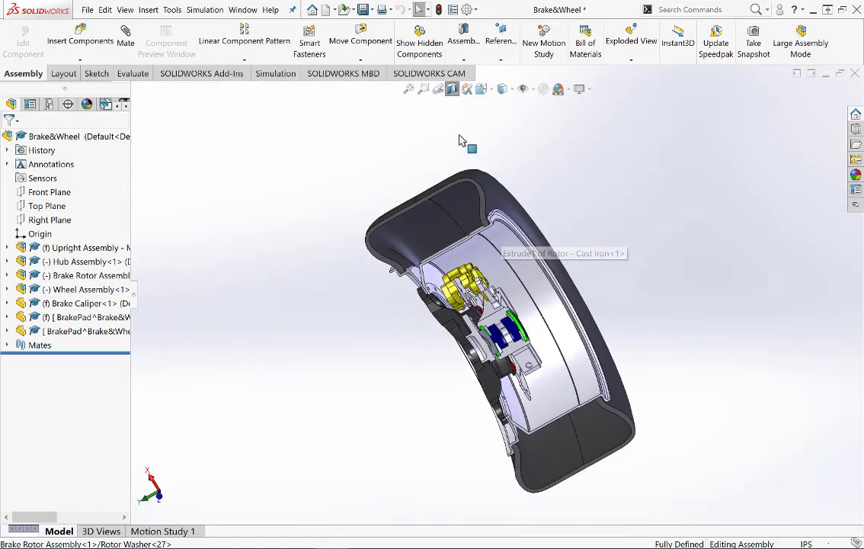
{"action": "left_click", "coordinate": [452, 88]}
{"action": "scroll", "coordinate": [550, 285], "scroll_direction": "up", "scroll_amount": 3}
{"action": "middle_click_drag", "start_coordinate": [653, 292], "coordinate": [591, 275]}
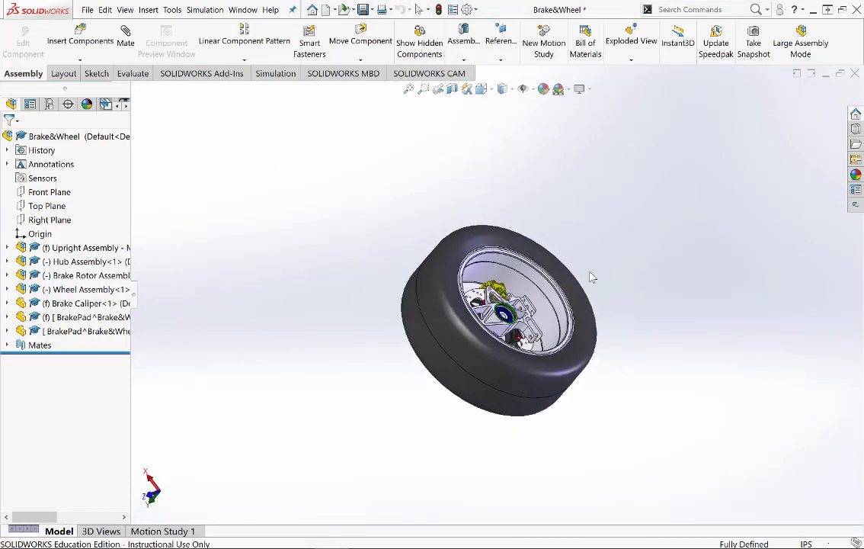
{"action": "scroll", "coordinate": [591, 276], "scroll_direction": "down", "scroll_amount": 5}
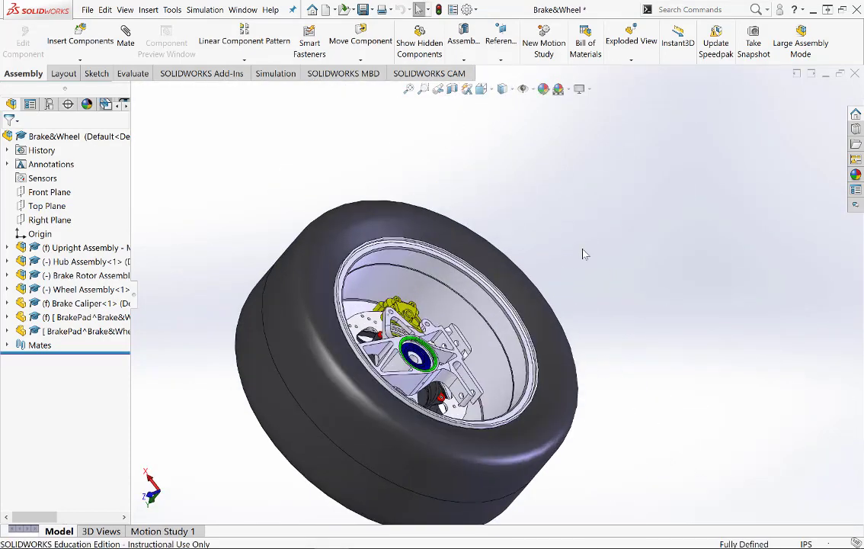
Open Pack and Go for the Brake&Wheel assembly and choose saving to a Zip file
{"action": "left_click", "coordinate": [87, 10]}
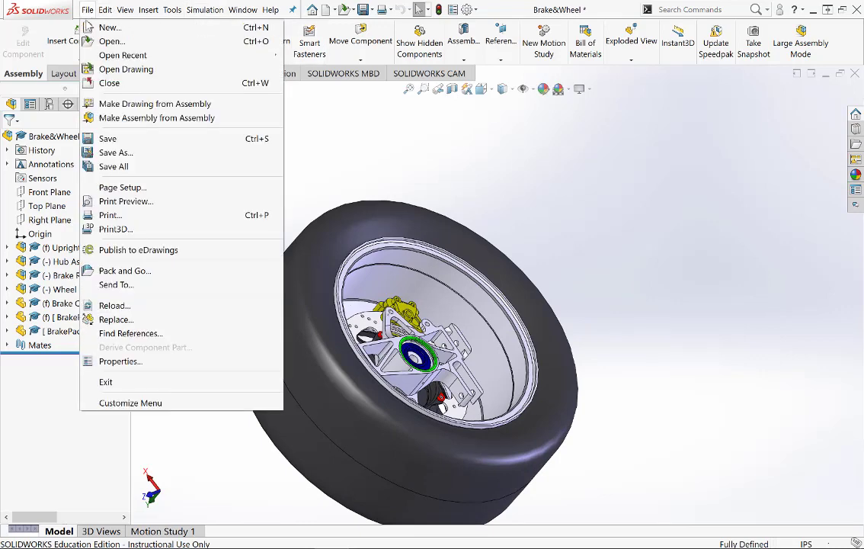
{"action": "left_click", "coordinate": [136, 273]}
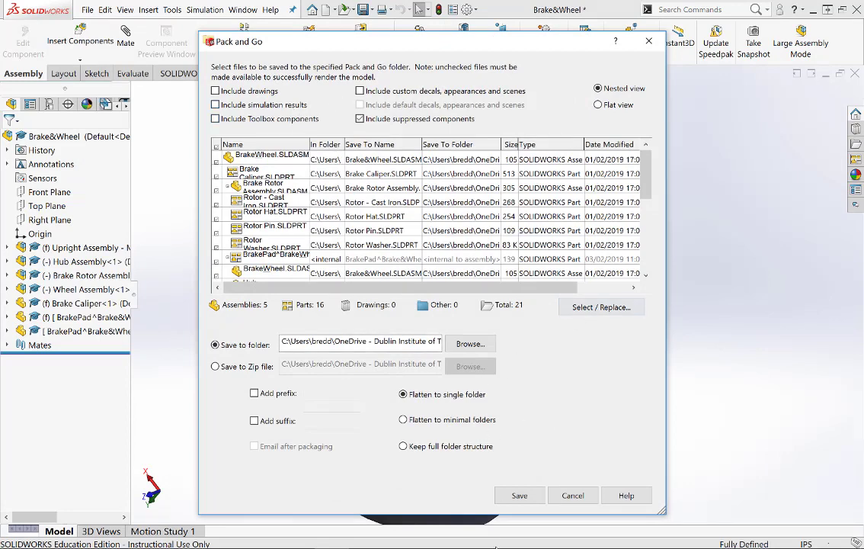
{"action": "left_click", "coordinate": [219, 366]}
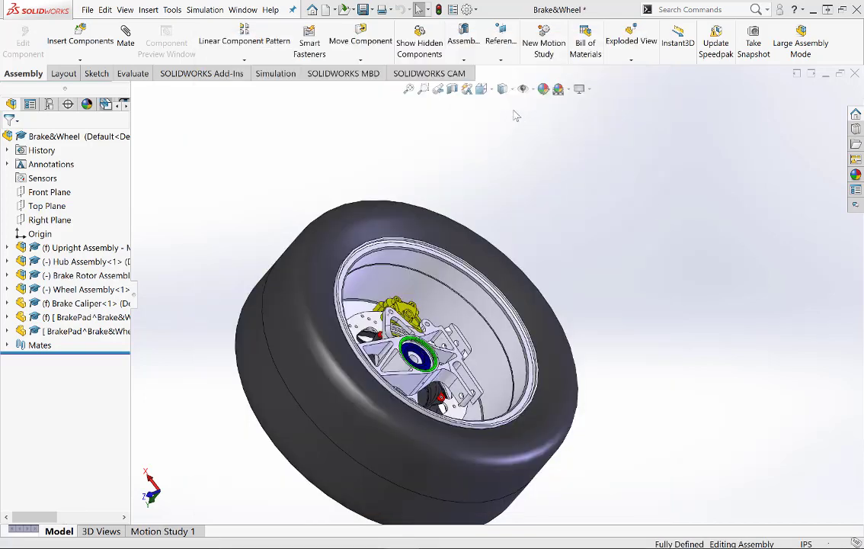
Fit the whole wheel assembly in view and inspect the brake side of the wheel
{"action": "left_click", "coordinate": [411, 93]}
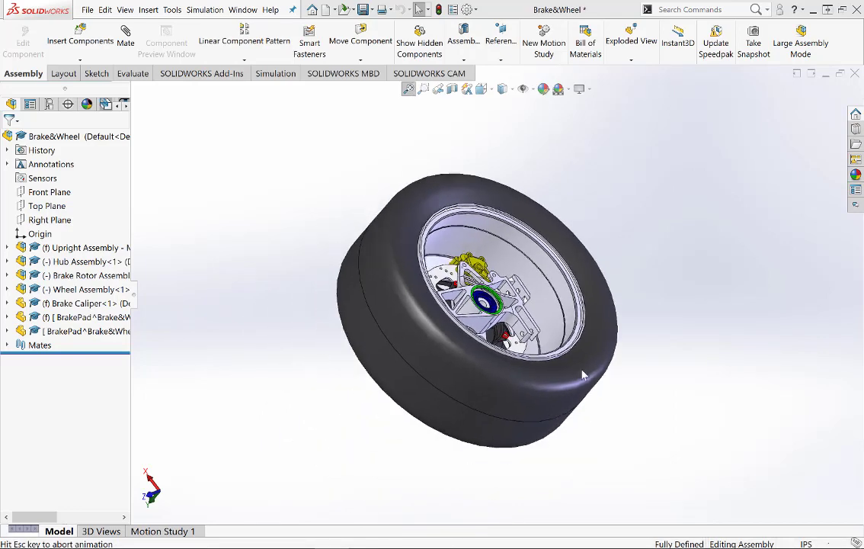
{"action": "middle_click_drag", "start_coordinate": [582, 373], "coordinate": [513, 416]}
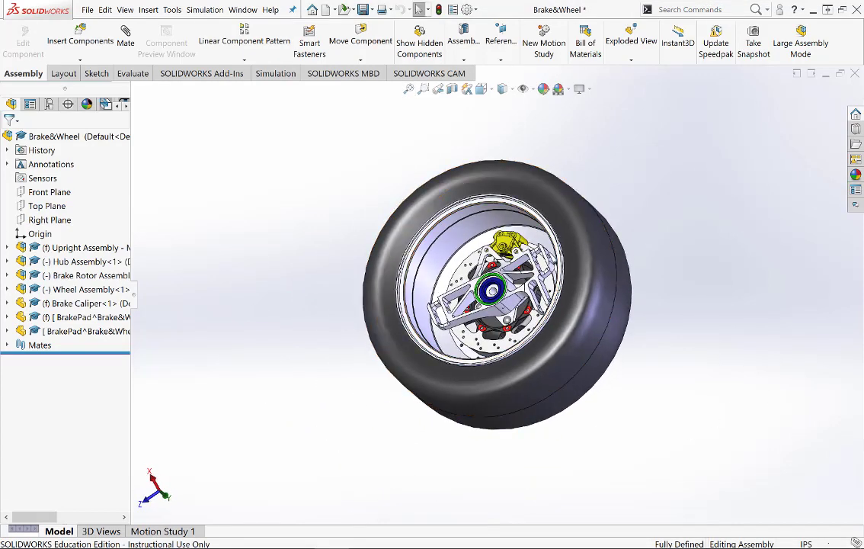